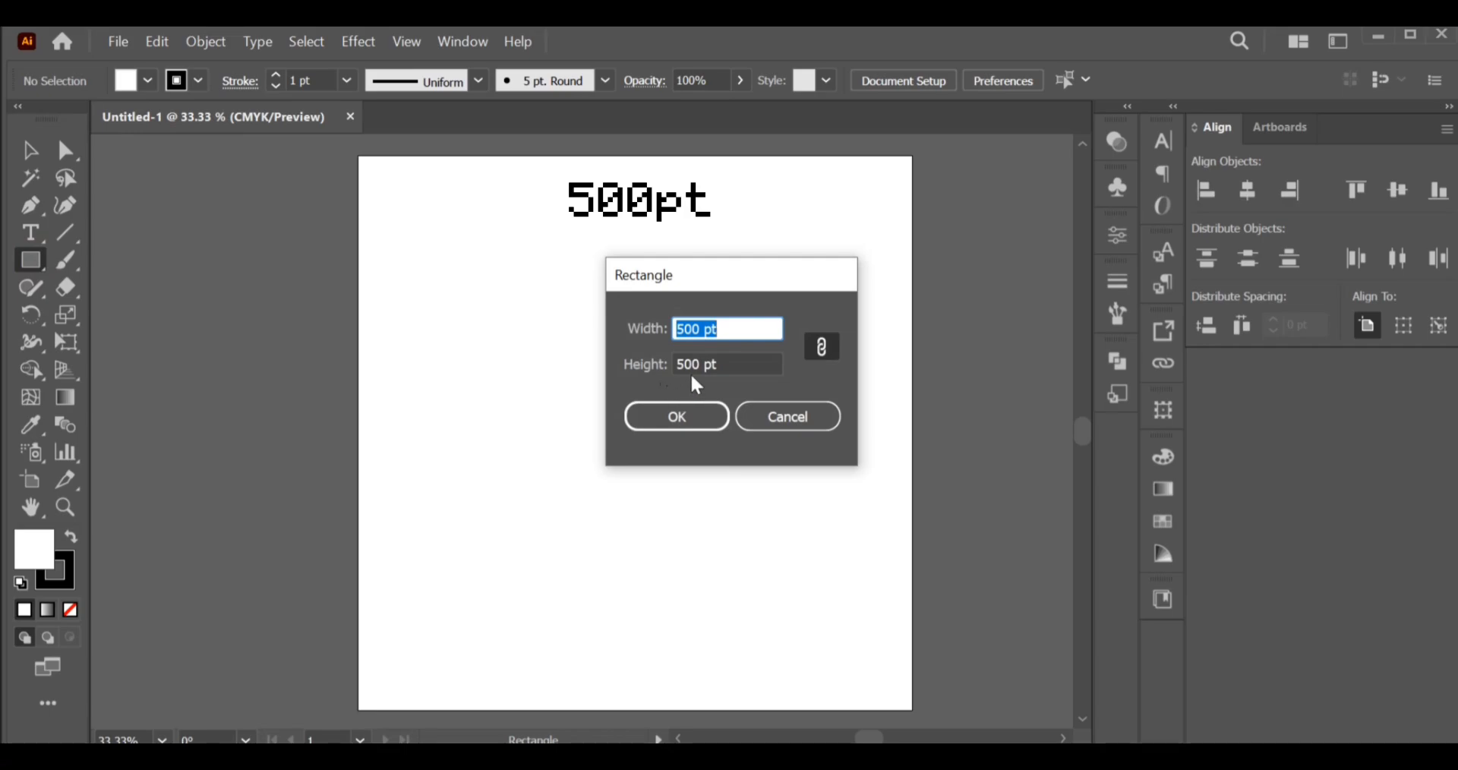
Create a 500 pt square and center it horizontally and vertically on the artboard
{"action": "left_click", "coordinate": [691, 417]}
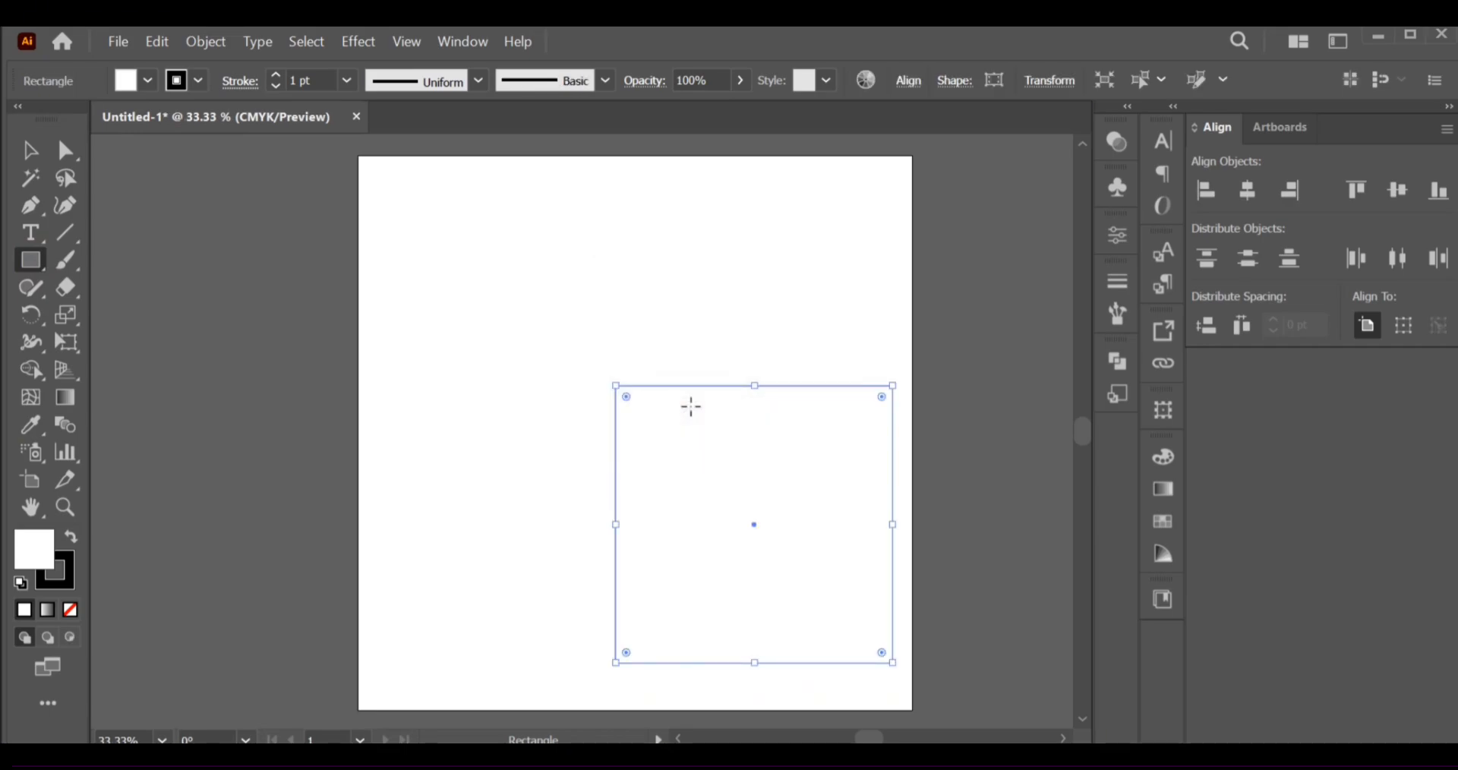
{"action": "left_click", "coordinate": [907, 81]}
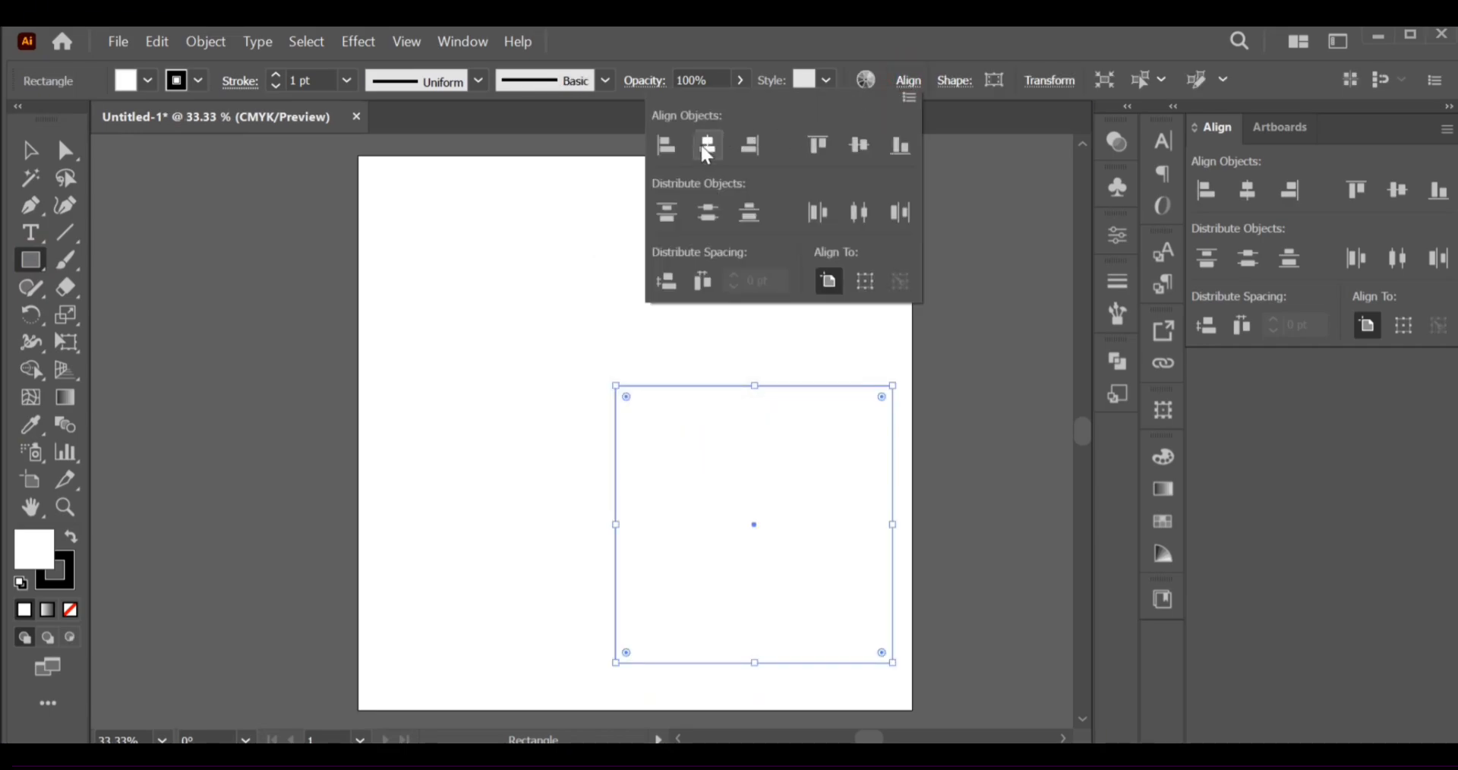
{"action": "left_click", "coordinate": [706, 148]}
{"action": "left_click", "coordinate": [859, 146]}
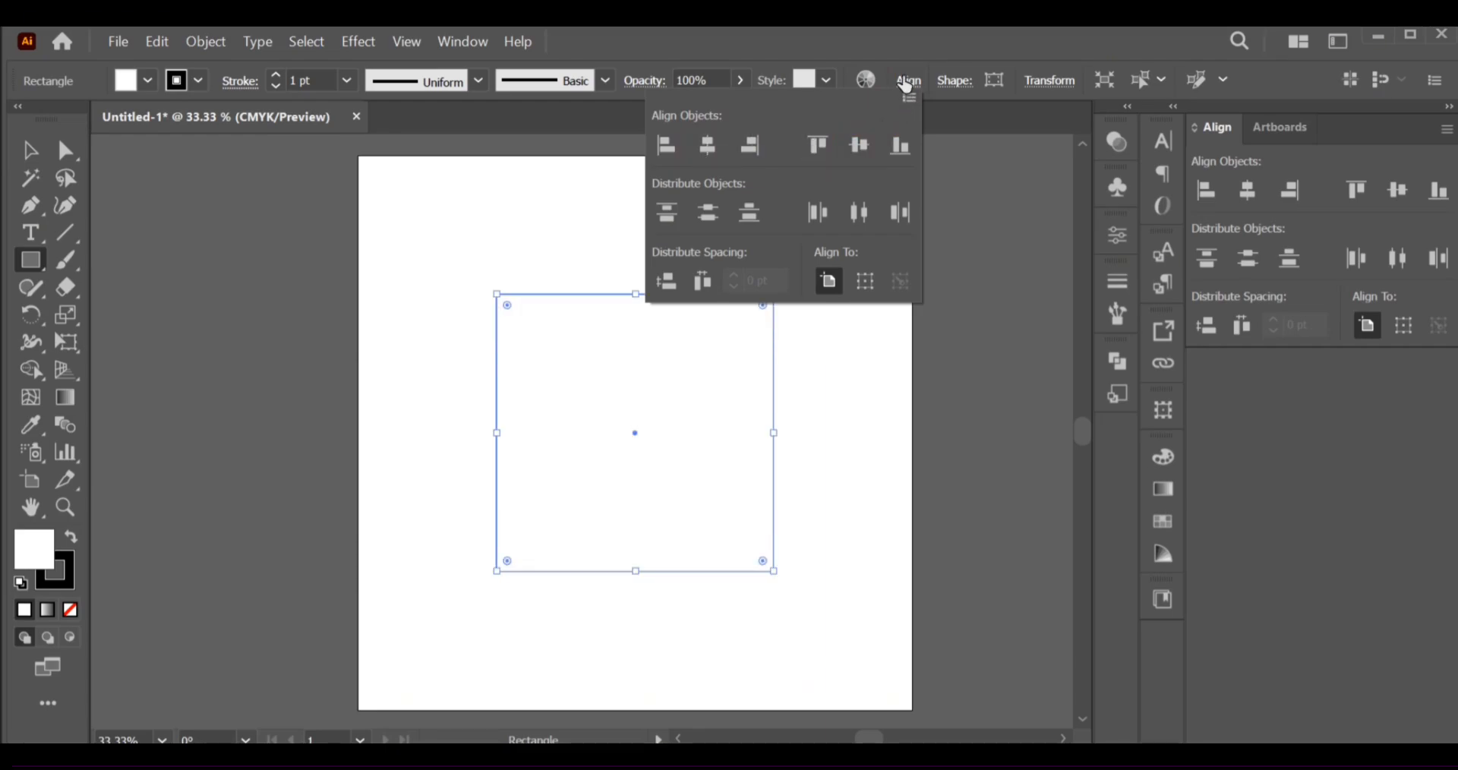
{"action": "left_click", "coordinate": [907, 82]}
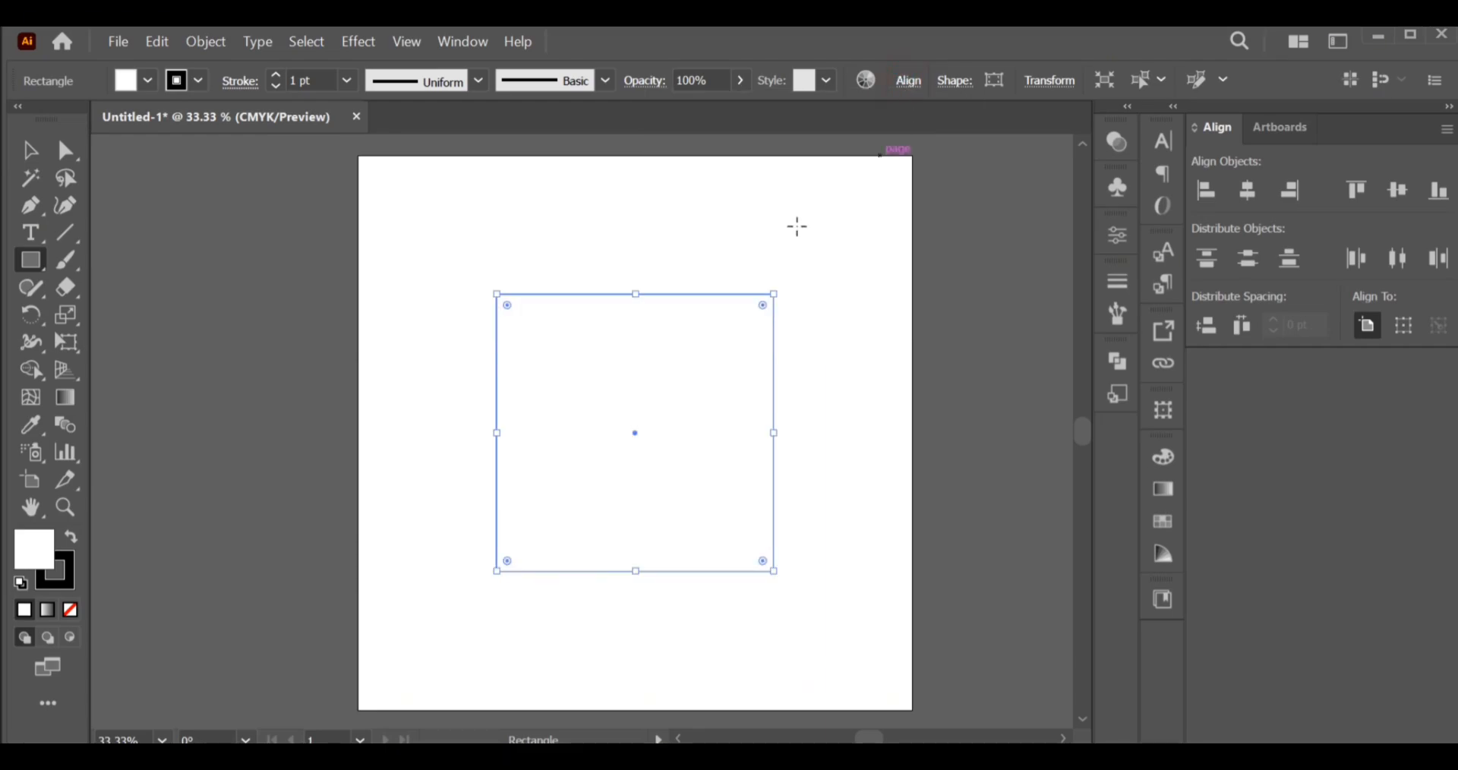
Remove the 500 pt square's fill and lock the square
{"action": "left_click", "coordinate": [130, 84]}
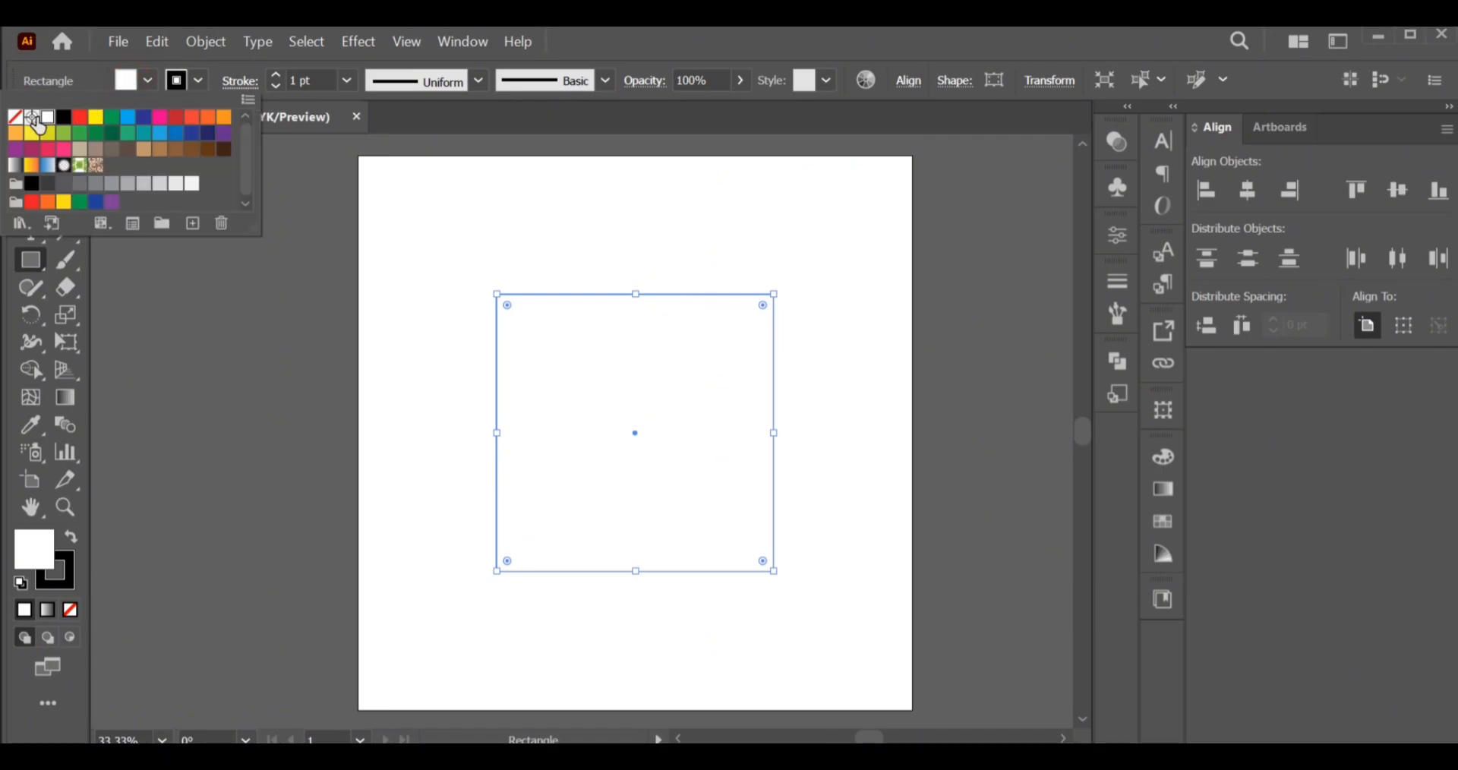
{"action": "left_click", "coordinate": [16, 118]}
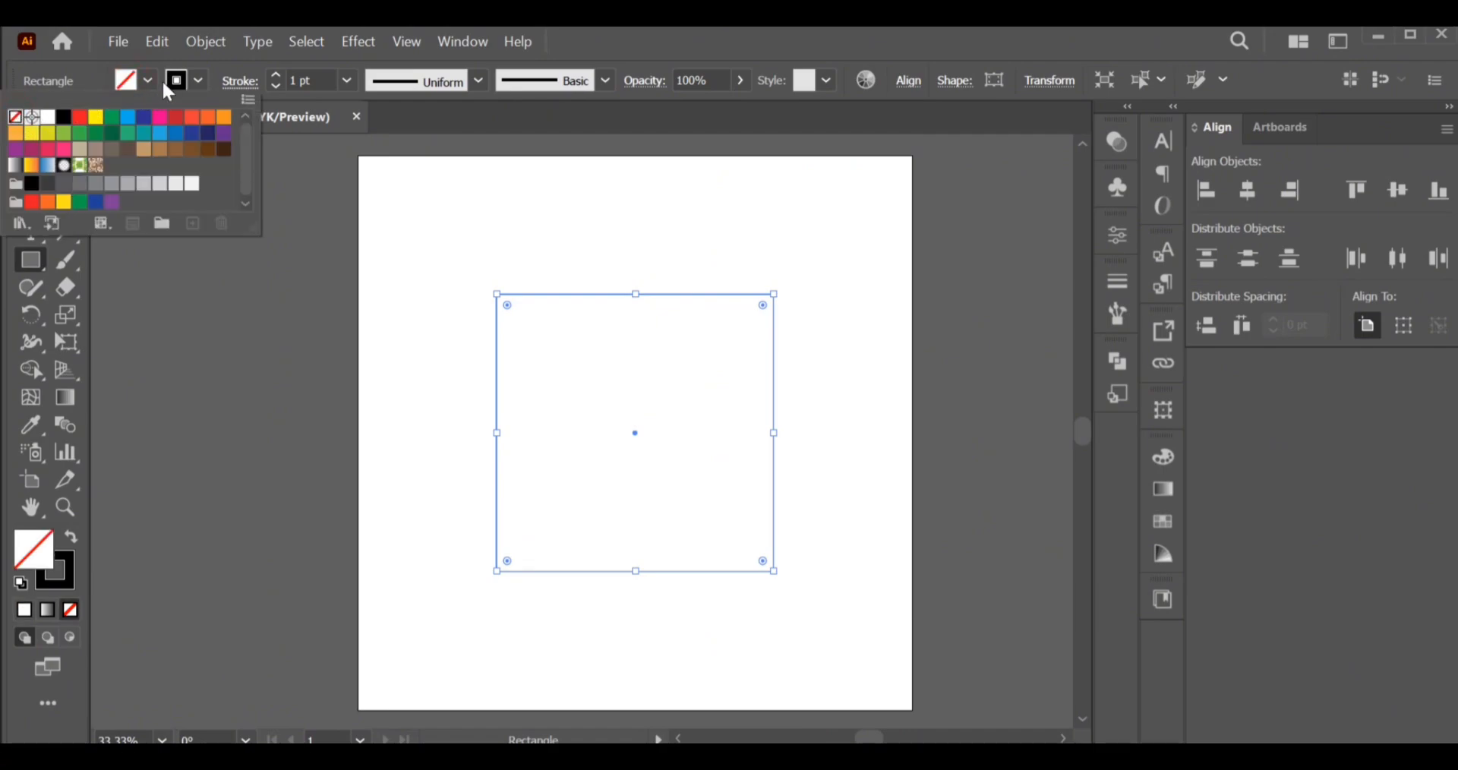
{"action": "left_click", "coordinate": [206, 44]}
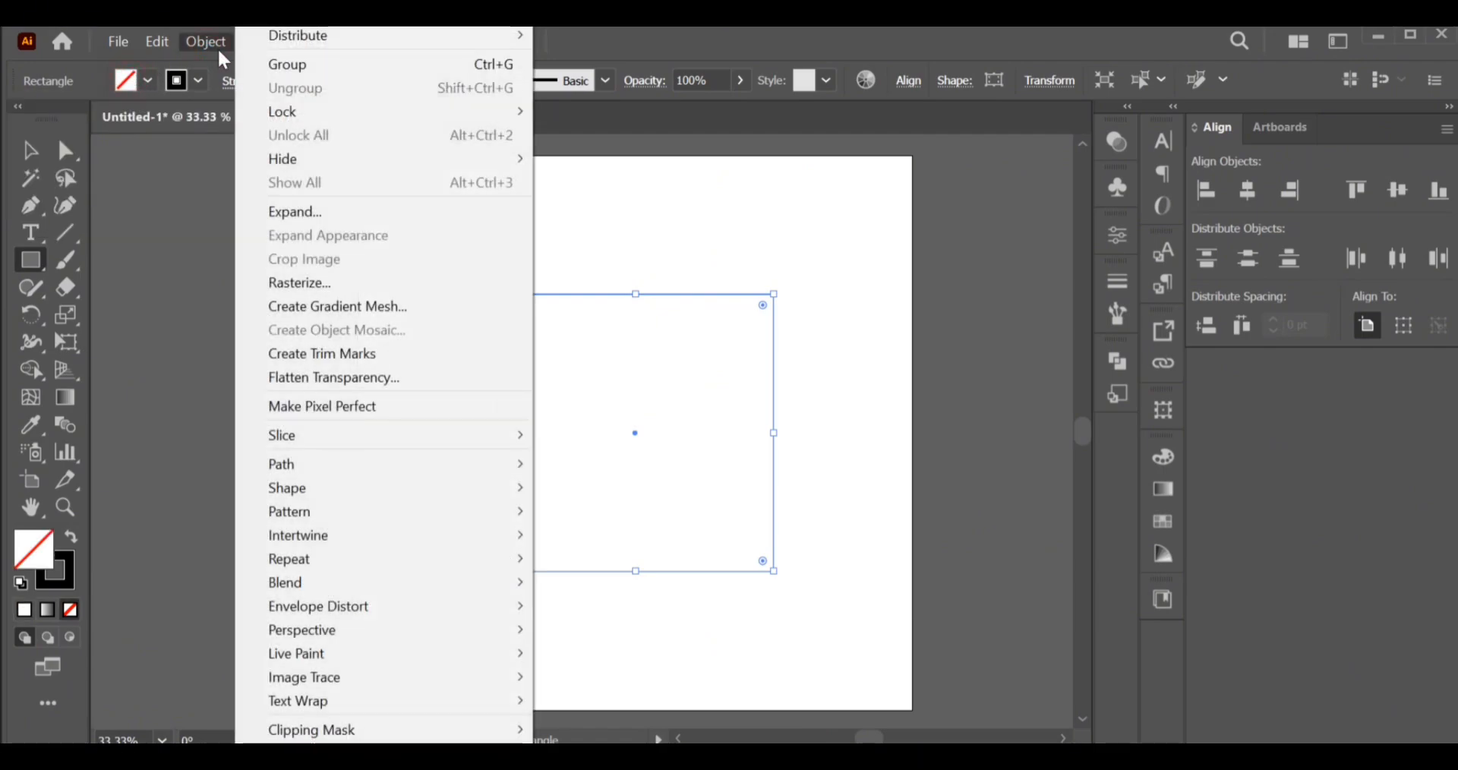
{"action": "mouse_move", "coordinate": [330, 112]}
{"action": "left_click", "coordinate": [616, 113]}
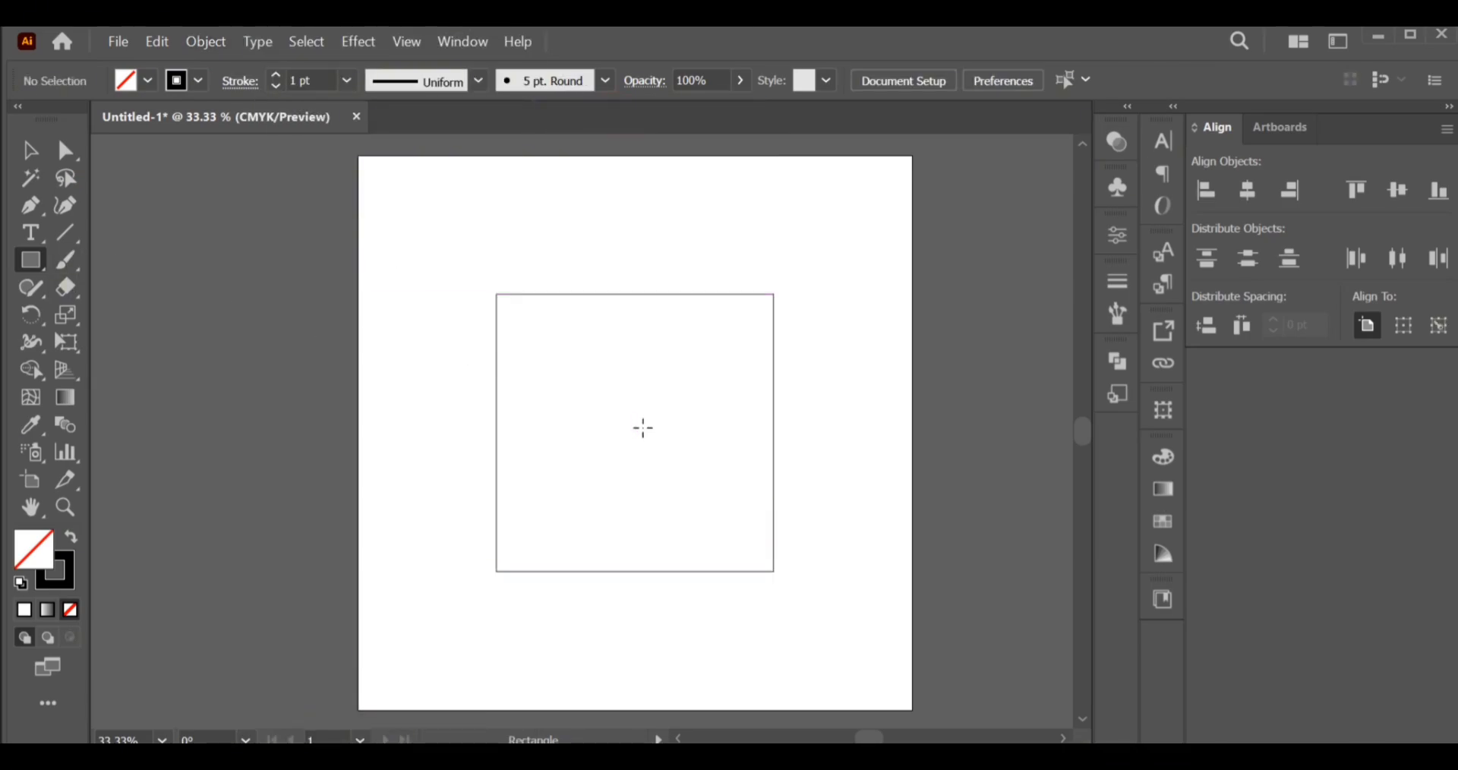
Create a 100 × 100 pt square inside the large outlined square
{"action": "left_click", "coordinate": [618, 404]}
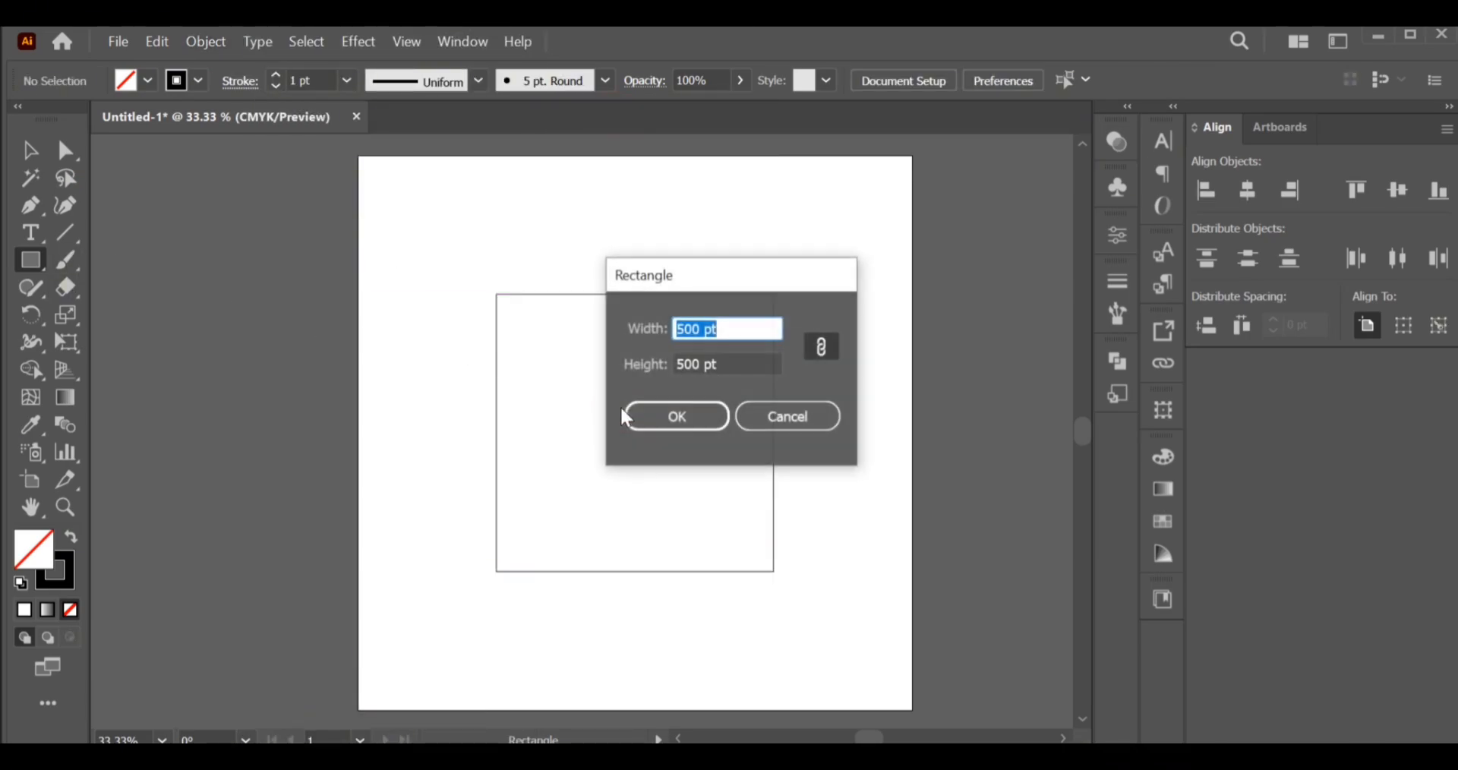
{"action": "left_click", "coordinate": [685, 331]}
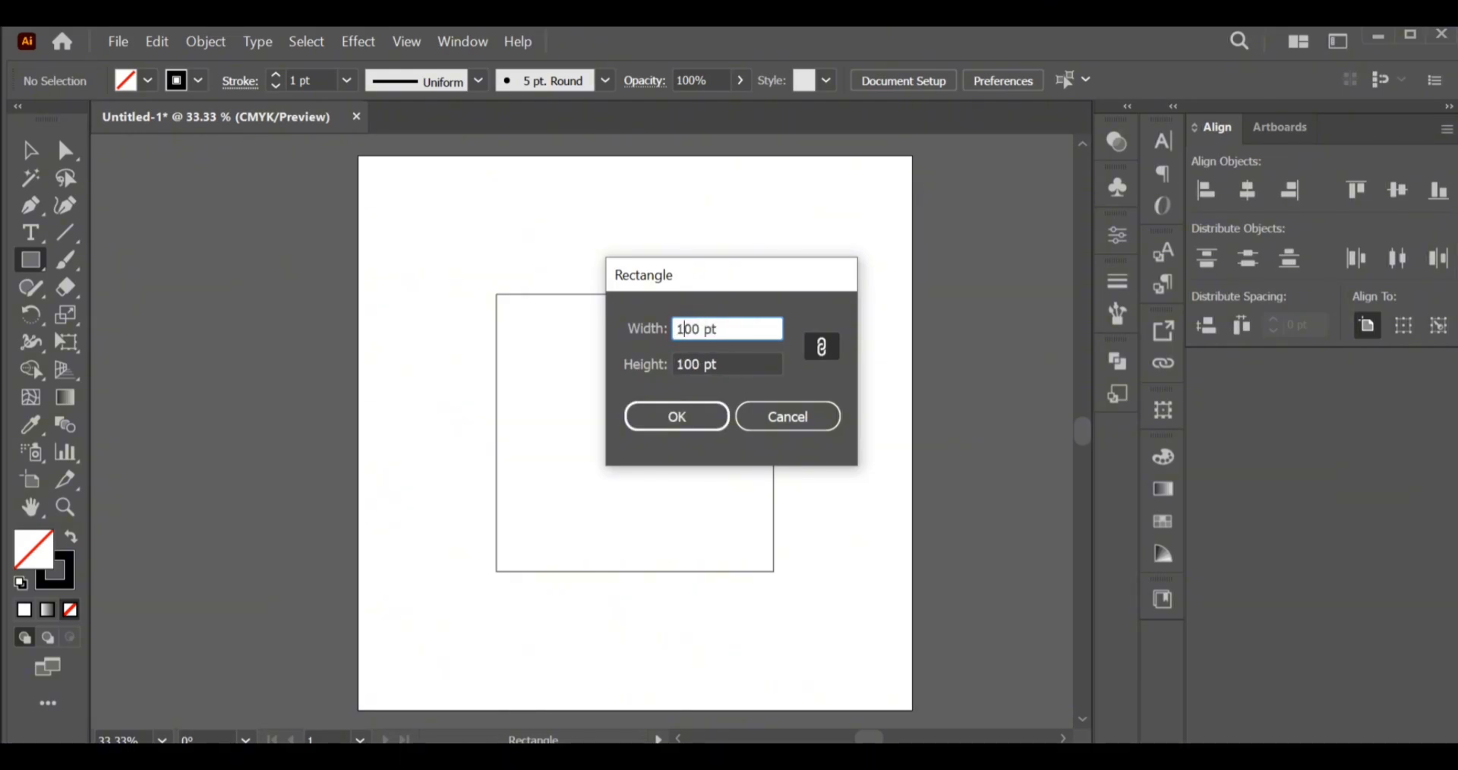
{"action": "key", "text": "Return"}
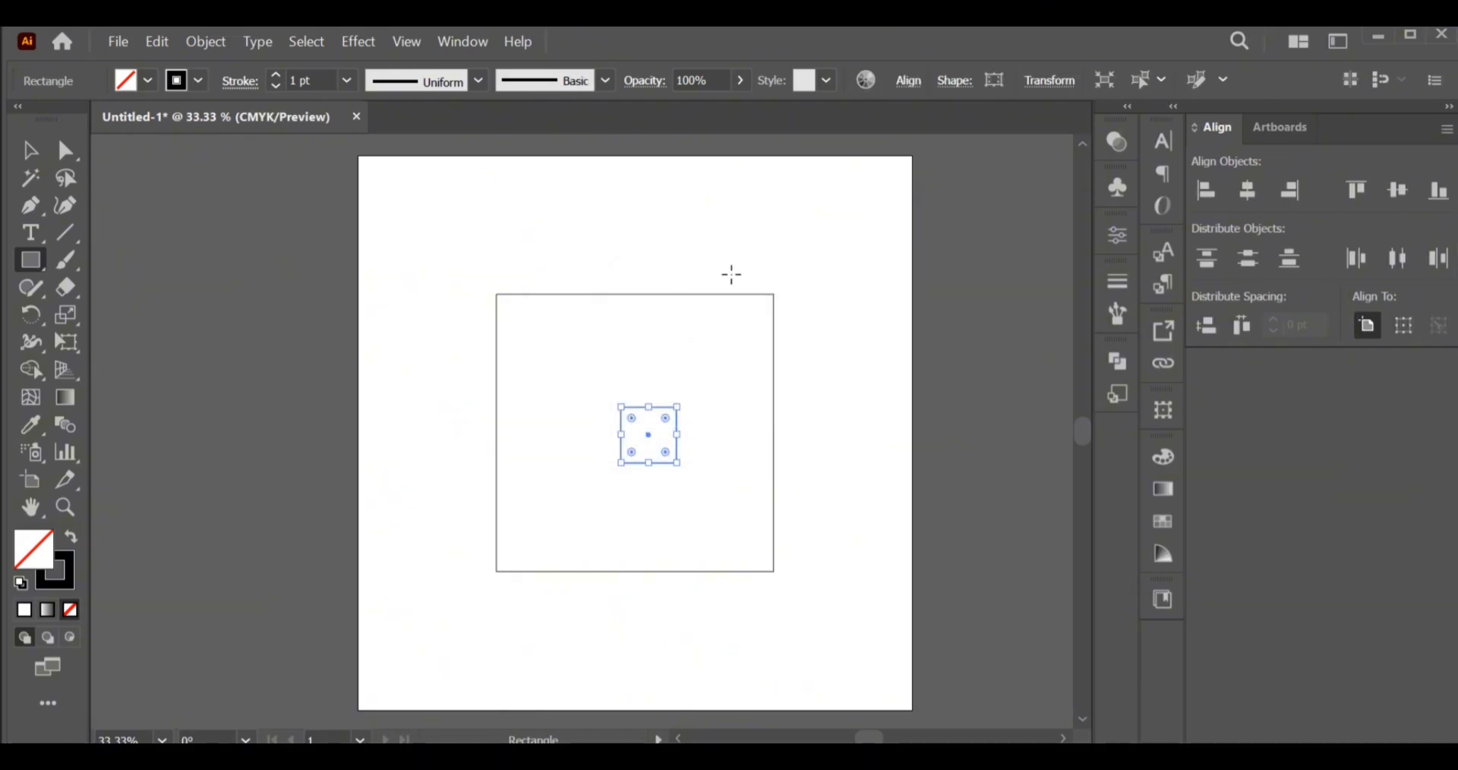
Give the small square a black fill and no stroke
{"action": "left_click", "coordinate": [123, 82]}
{"action": "left_click", "coordinate": [64, 117]}
{"action": "left_click", "coordinate": [174, 85]}
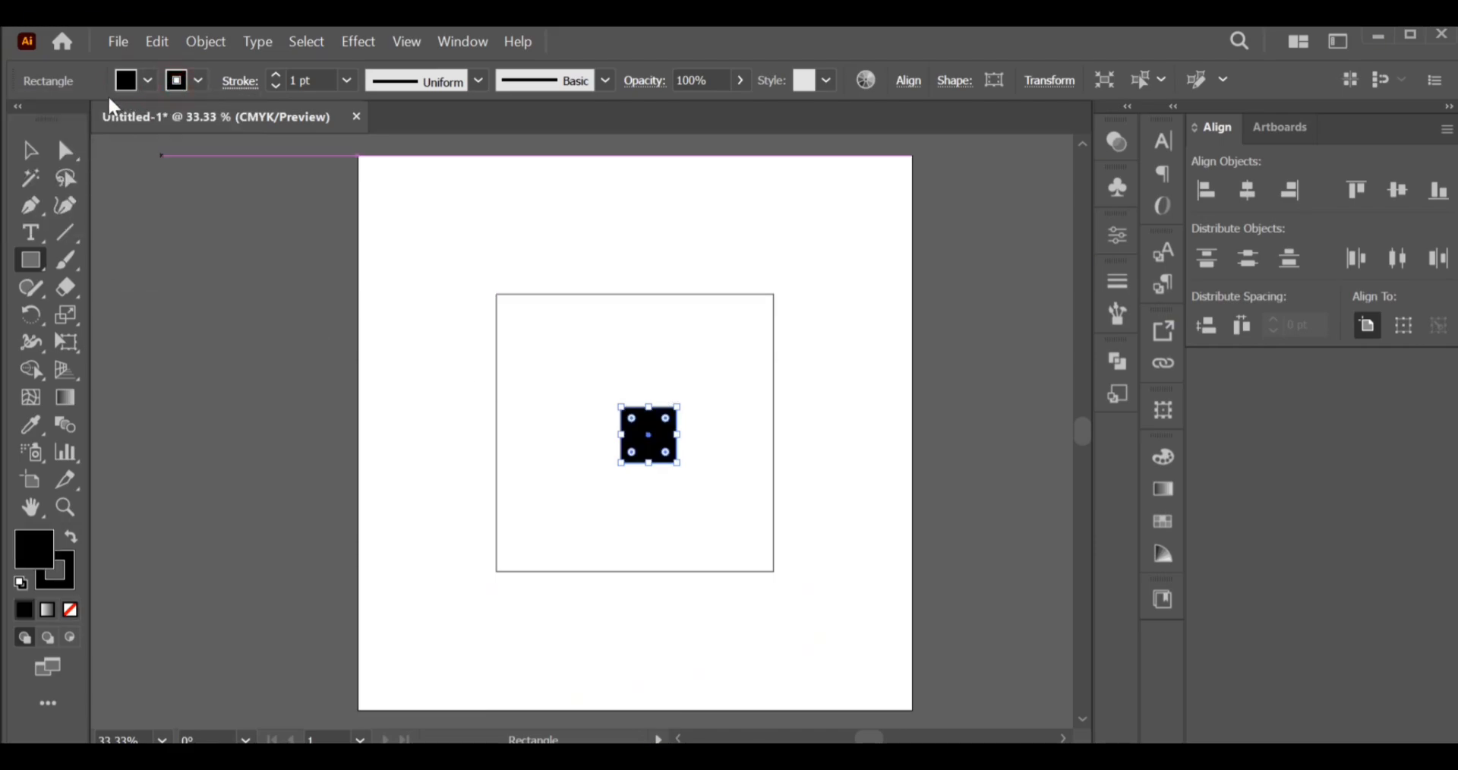
{"action": "left_click", "coordinate": [174, 84]}
{"action": "left_click", "coordinate": [14, 118]}
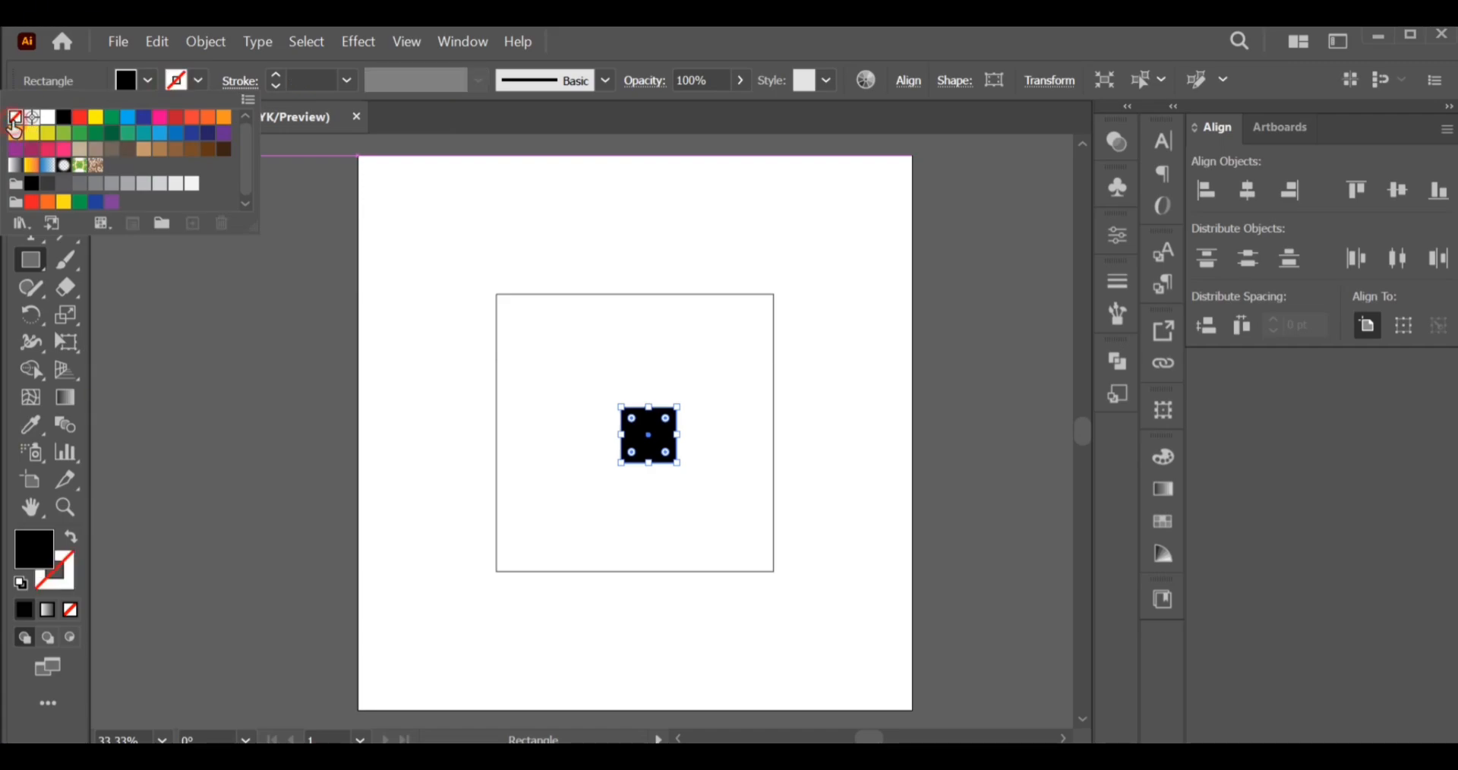
{"action": "left_click", "coordinate": [177, 85]}
Rotate the black square 45° into a diamond and move it just inside the outline's upper-left corner
{"action": "left_click", "coordinate": [35, 154]}
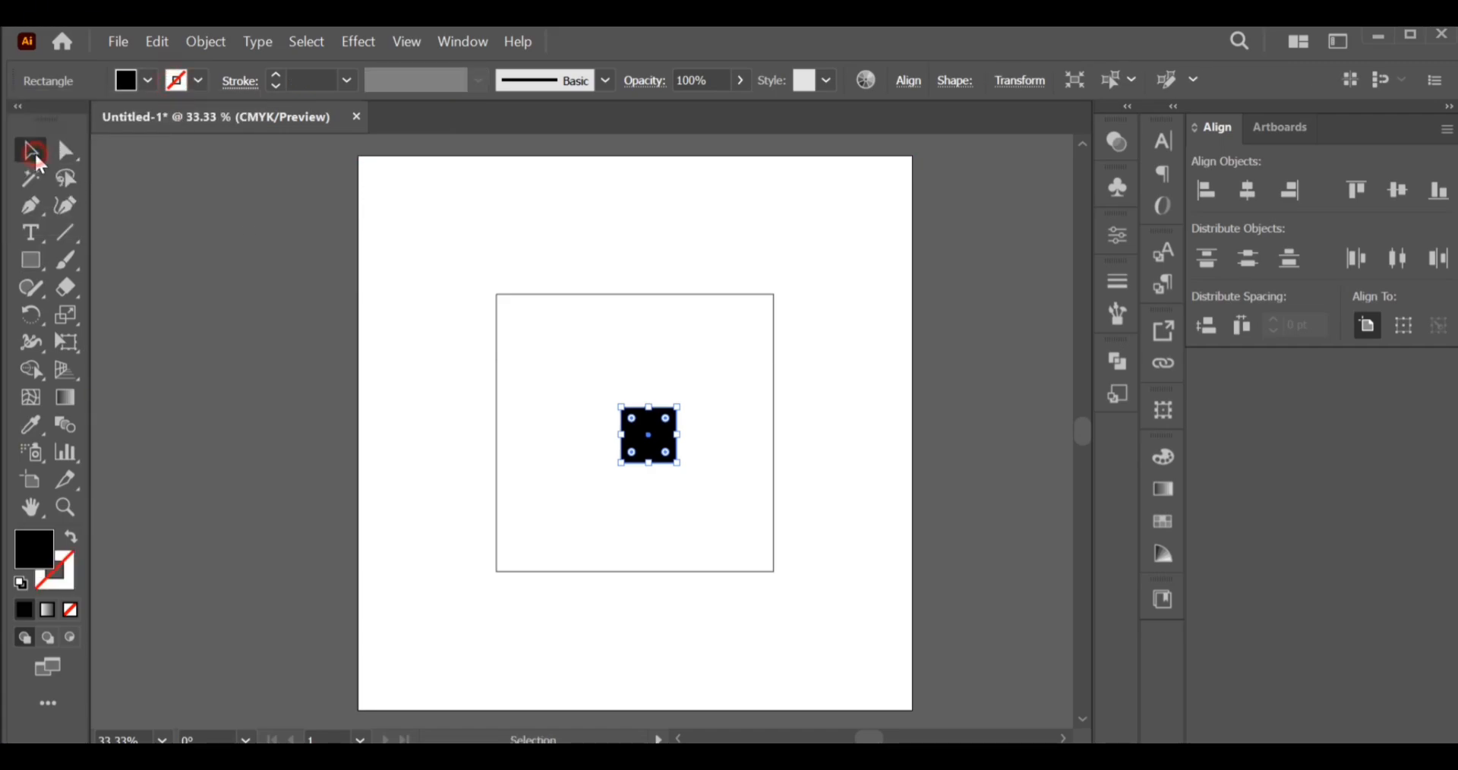
{"action": "left_click", "coordinate": [687, 400]}
{"action": "left_click_drag", "start_coordinate": [687, 400], "coordinate": [550, 354]}
Copy the black diamond and place three duplicates near the outline's lower-left, upper-right and lower-right corners
{"action": "key", "text": "ctrl+c"}
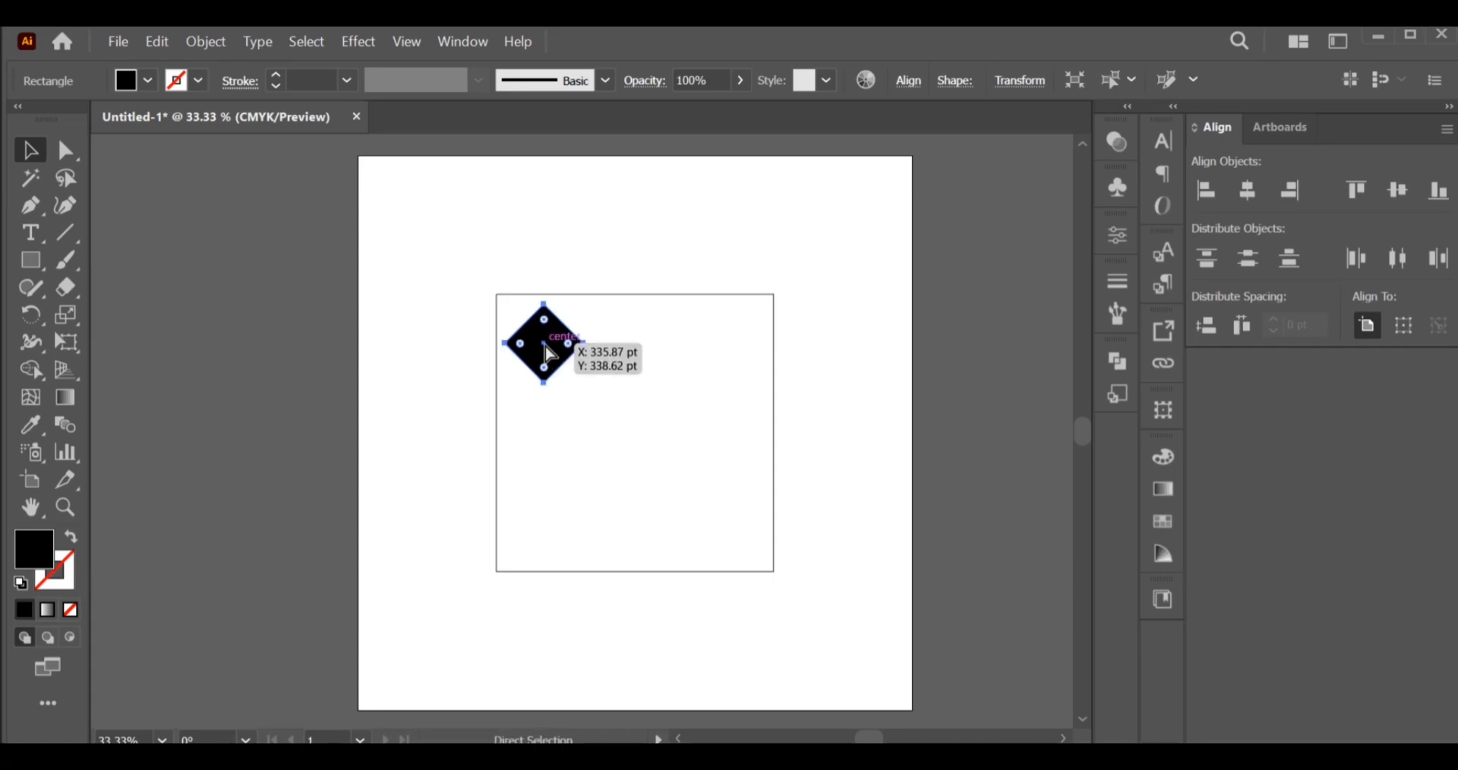
{"action": "key", "text": "ctrl+v"}
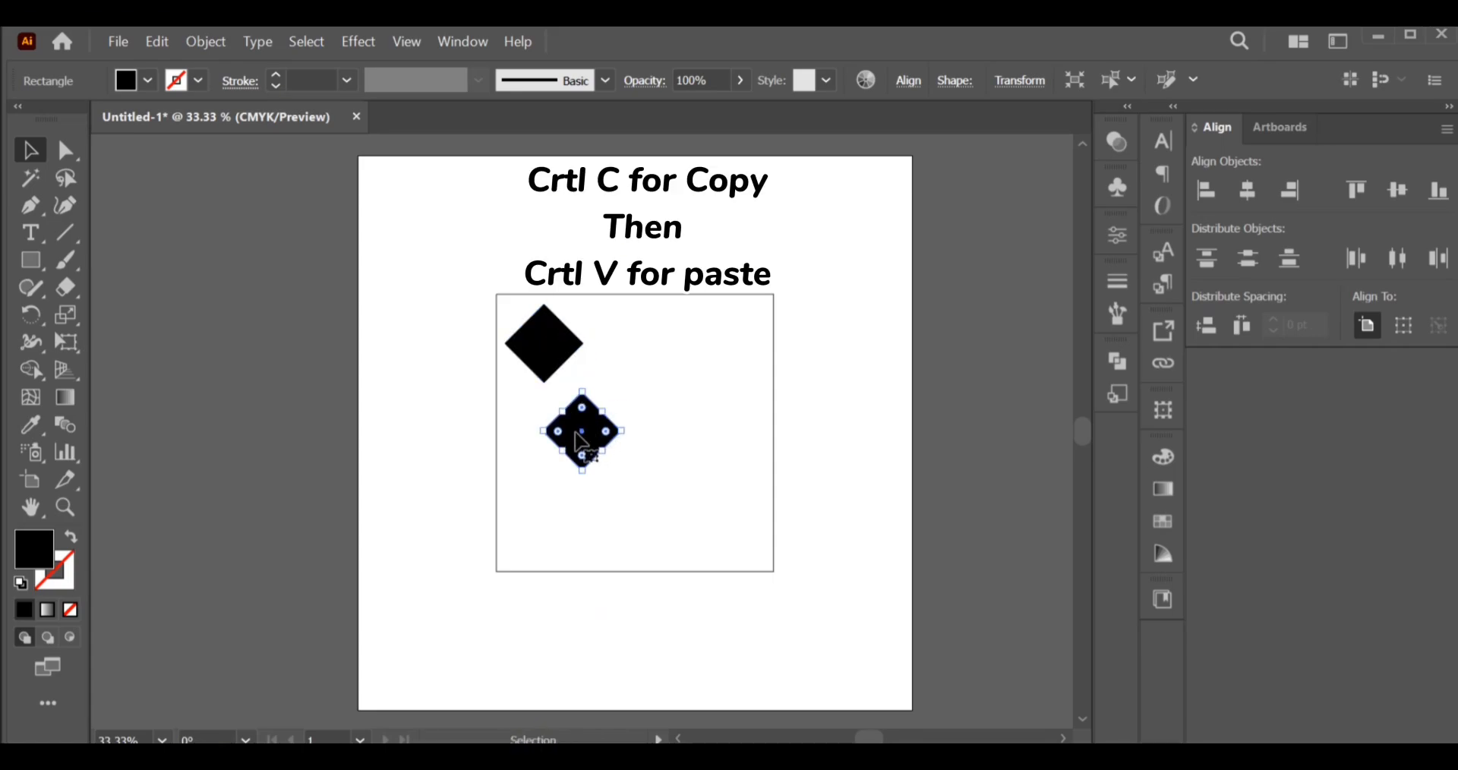
{"action": "left_click_drag", "start_coordinate": [584, 438], "coordinate": [550, 535]}
{"action": "key", "text": "ctrl+v"}
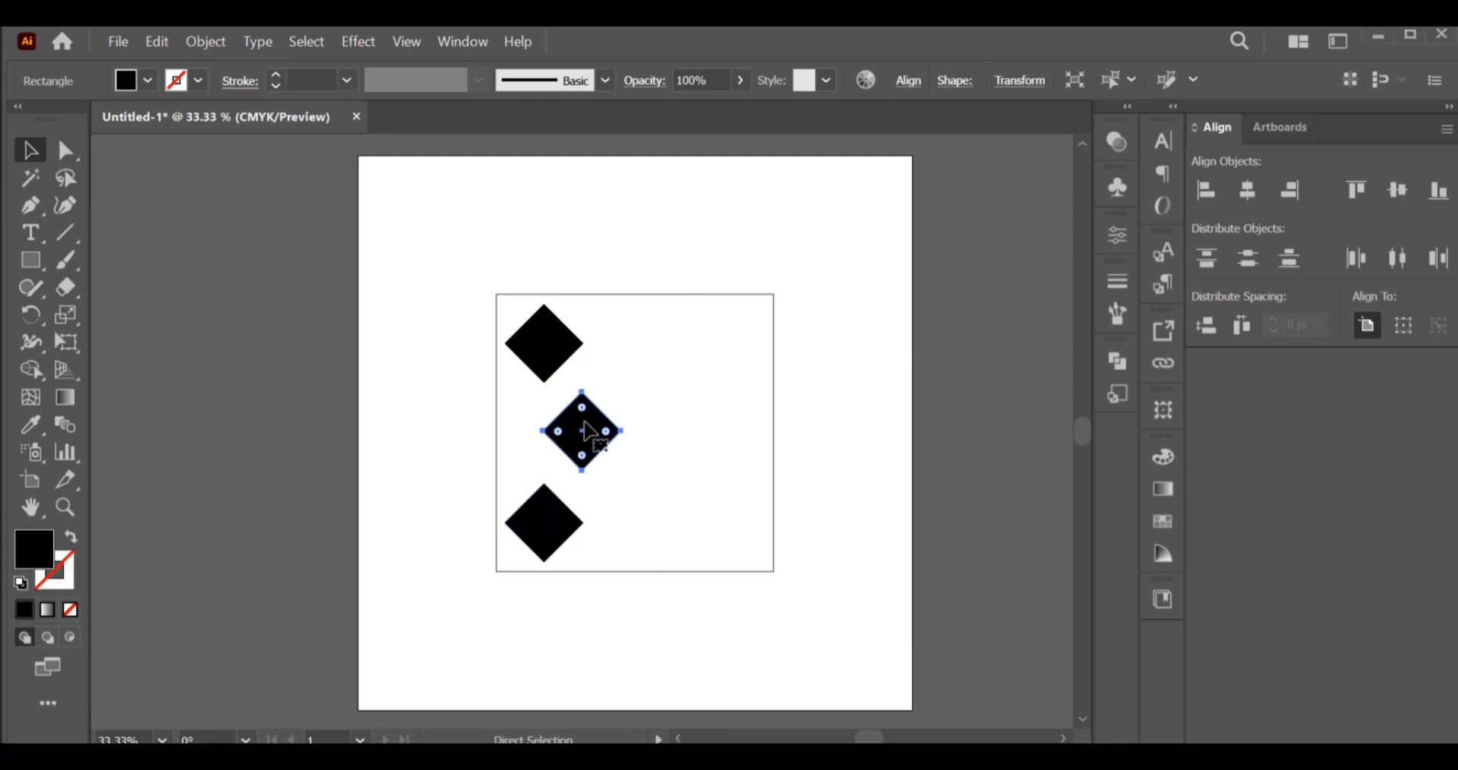
{"action": "left_click_drag", "start_coordinate": [589, 438], "coordinate": [738, 348]}
{"action": "key", "text": "ctrl+v"}
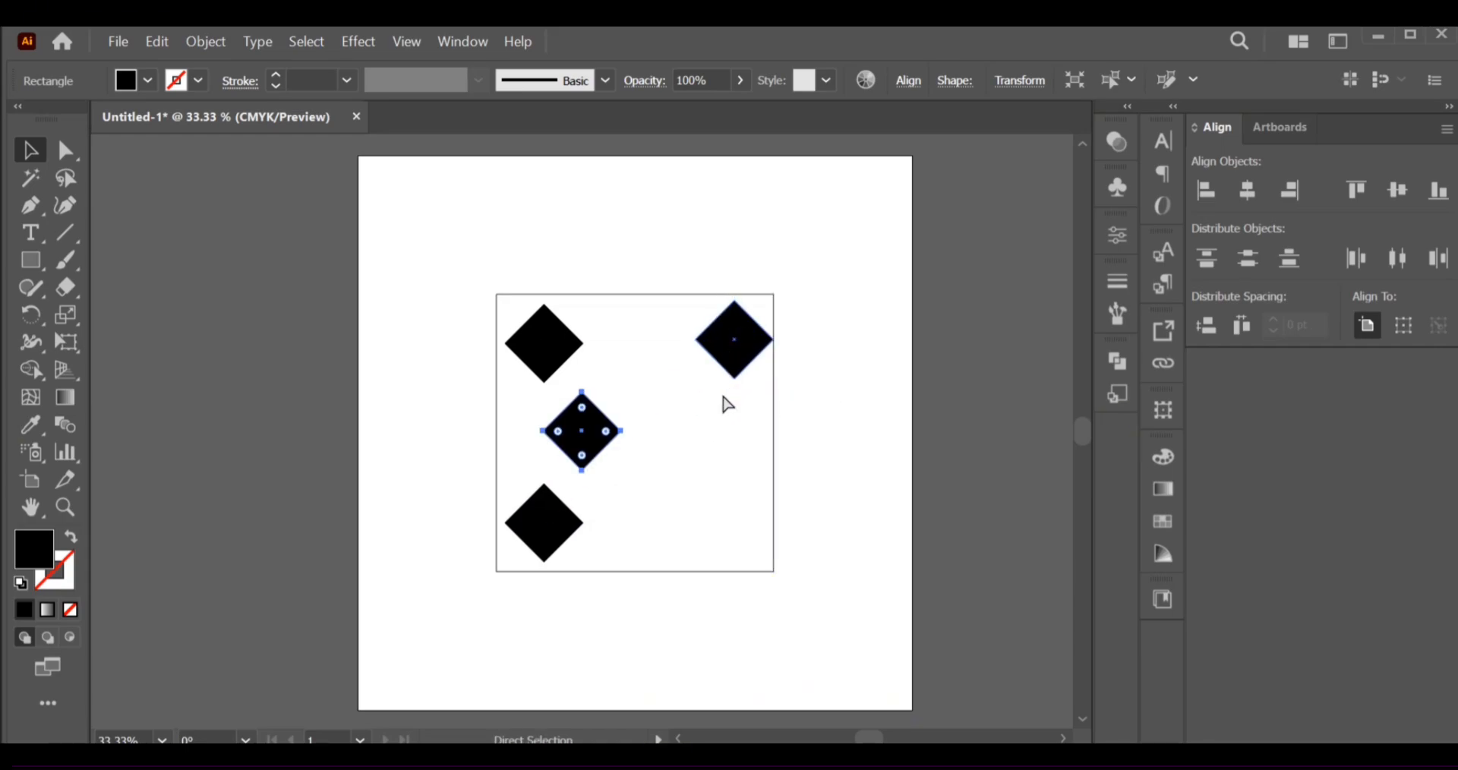
{"action": "left_click_drag", "start_coordinate": [580, 437], "coordinate": [738, 538]}
{"action": "left_click", "coordinate": [814, 386]}
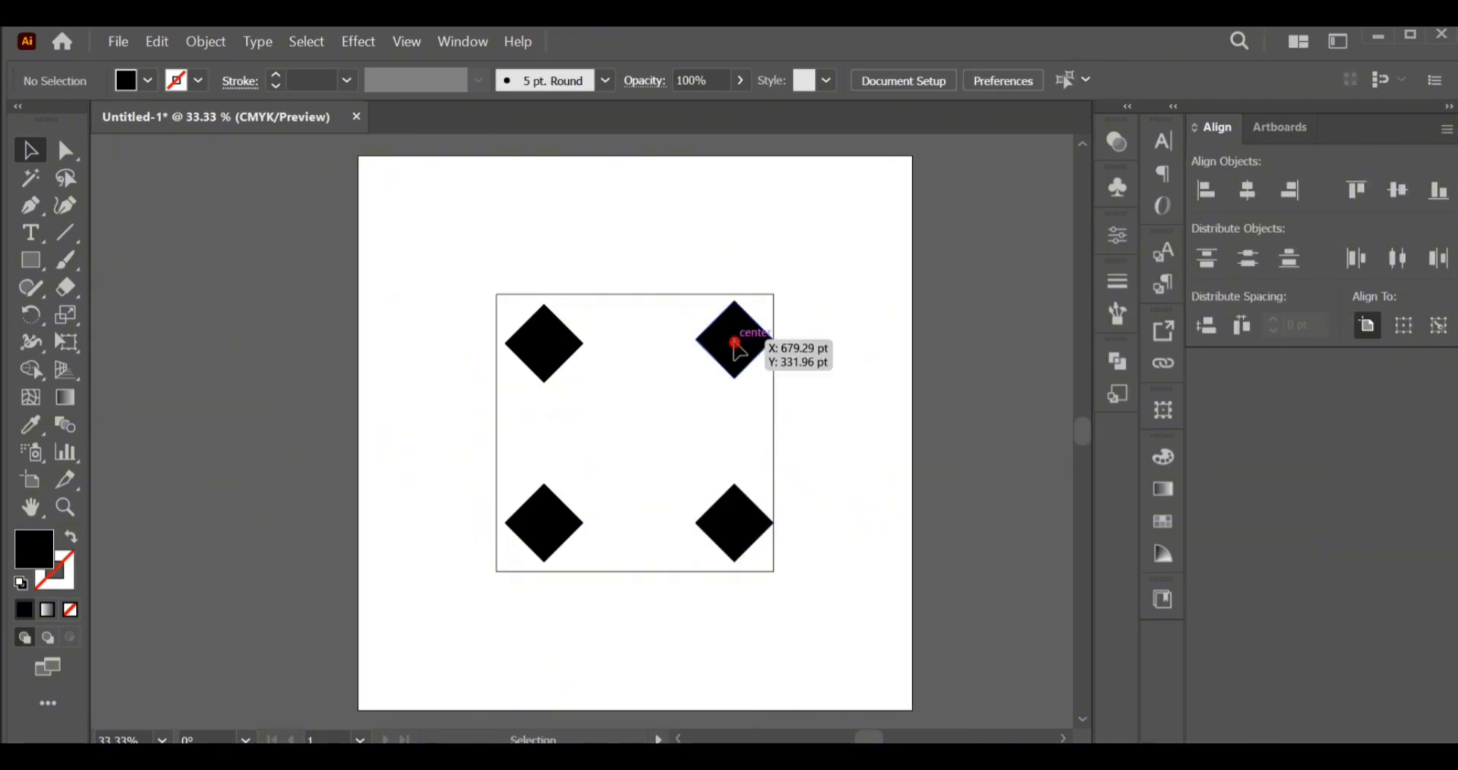
Move each of the four diamonds so its center snaps onto the nearest corner of the outlined square
{"action": "left_click_drag", "start_coordinate": [734, 342], "coordinate": [775, 304]}
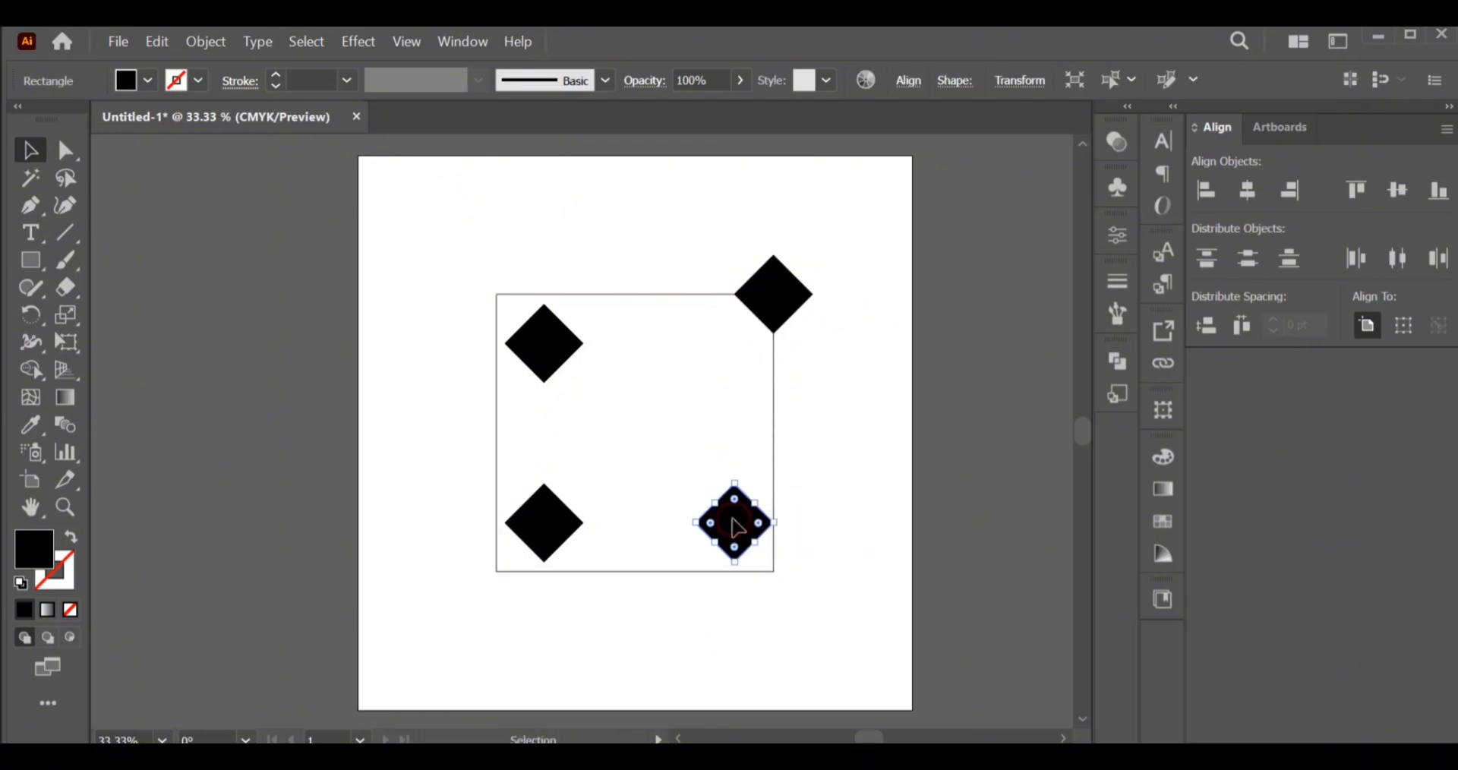
{"action": "left_click_drag", "start_coordinate": [739, 536], "coordinate": [775, 573]}
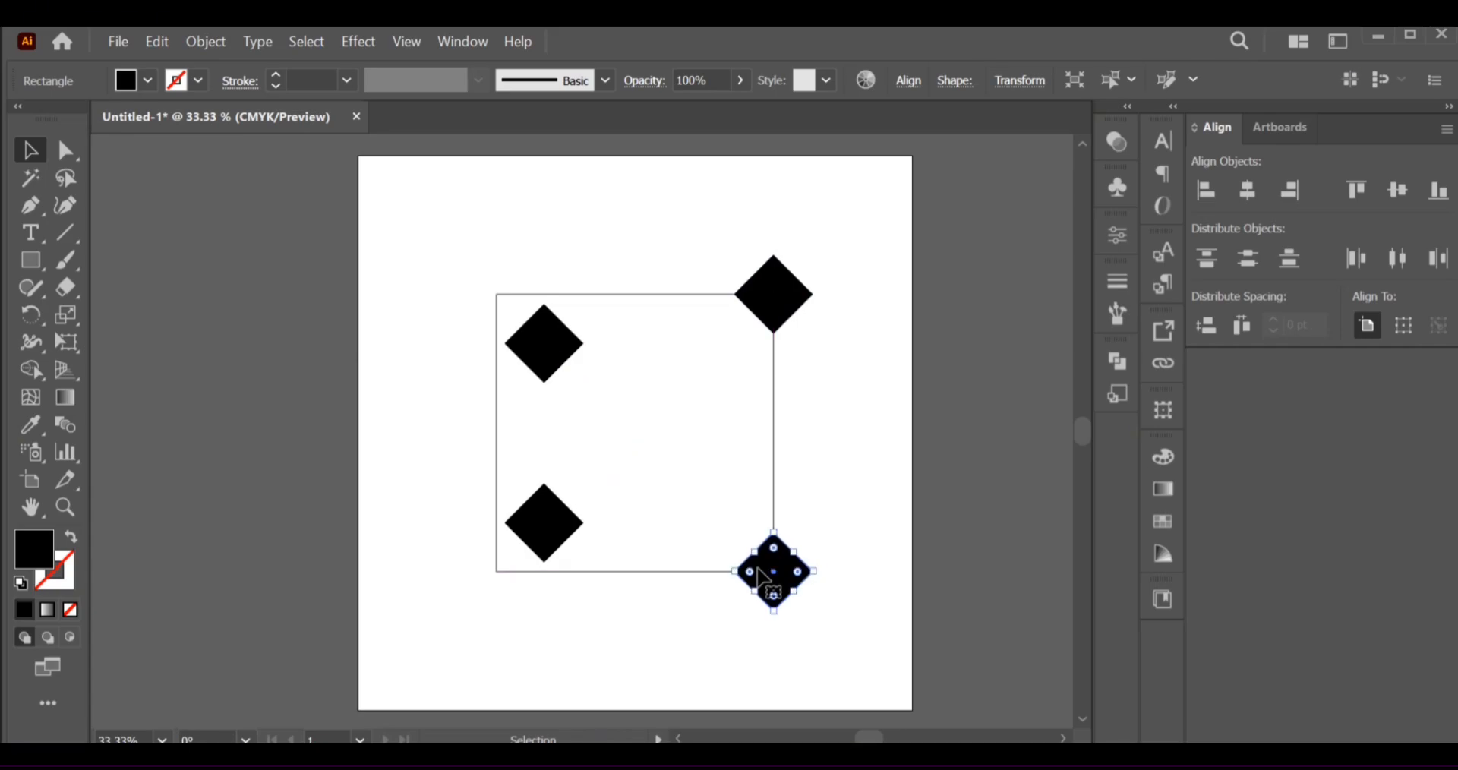
{"action": "left_click_drag", "start_coordinate": [552, 533], "coordinate": [502, 582]}
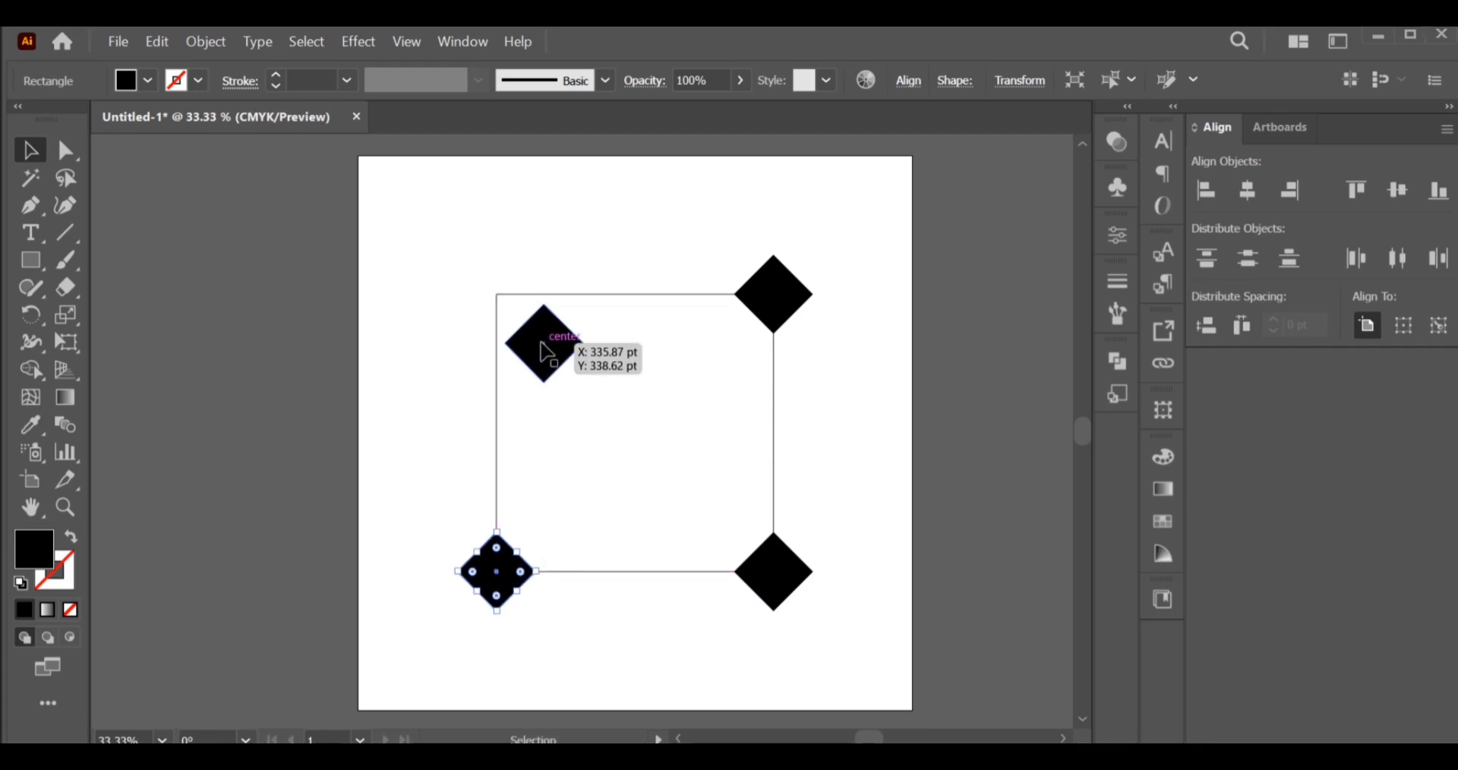
{"action": "left_click_drag", "start_coordinate": [554, 357], "coordinate": [497, 296]}
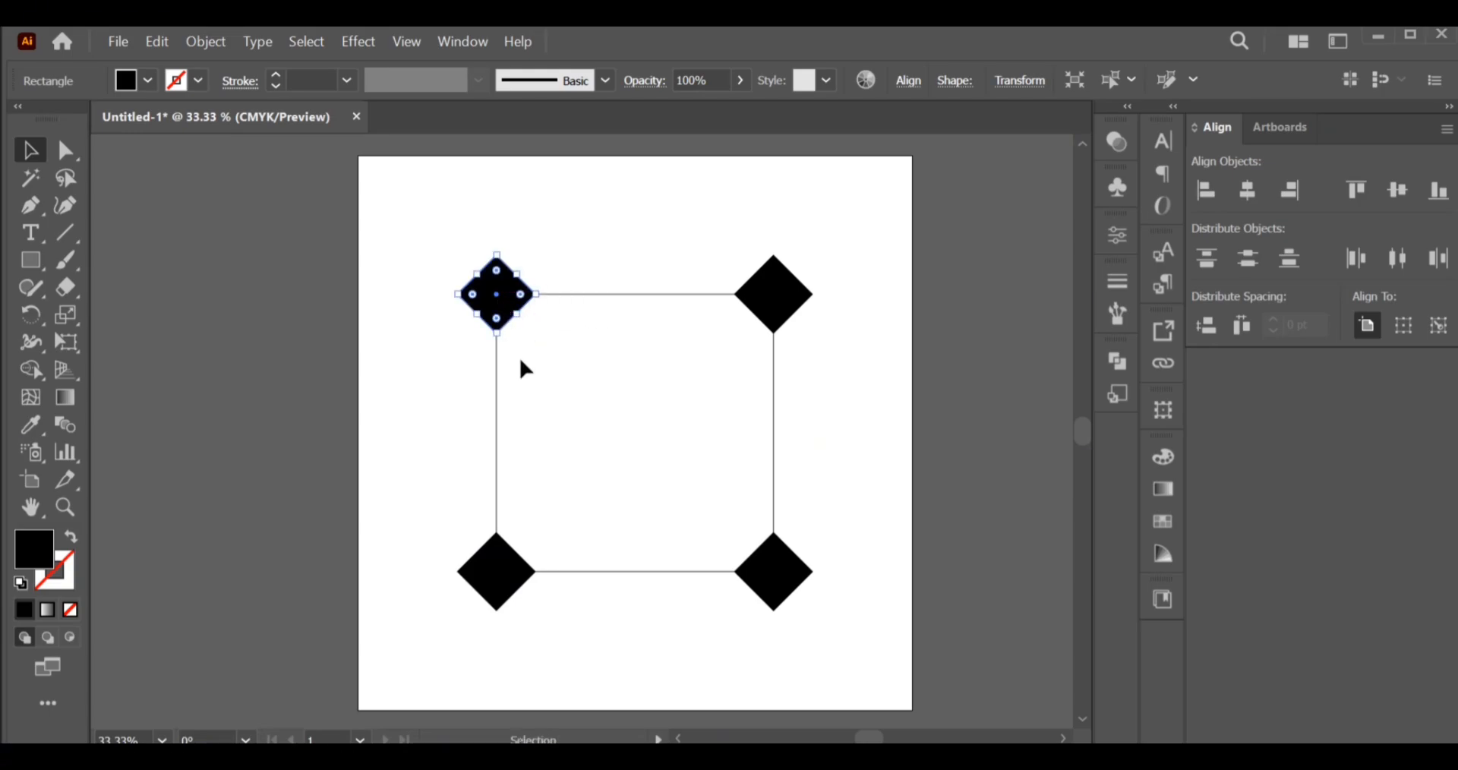
{"action": "left_click", "coordinate": [869, 387]}
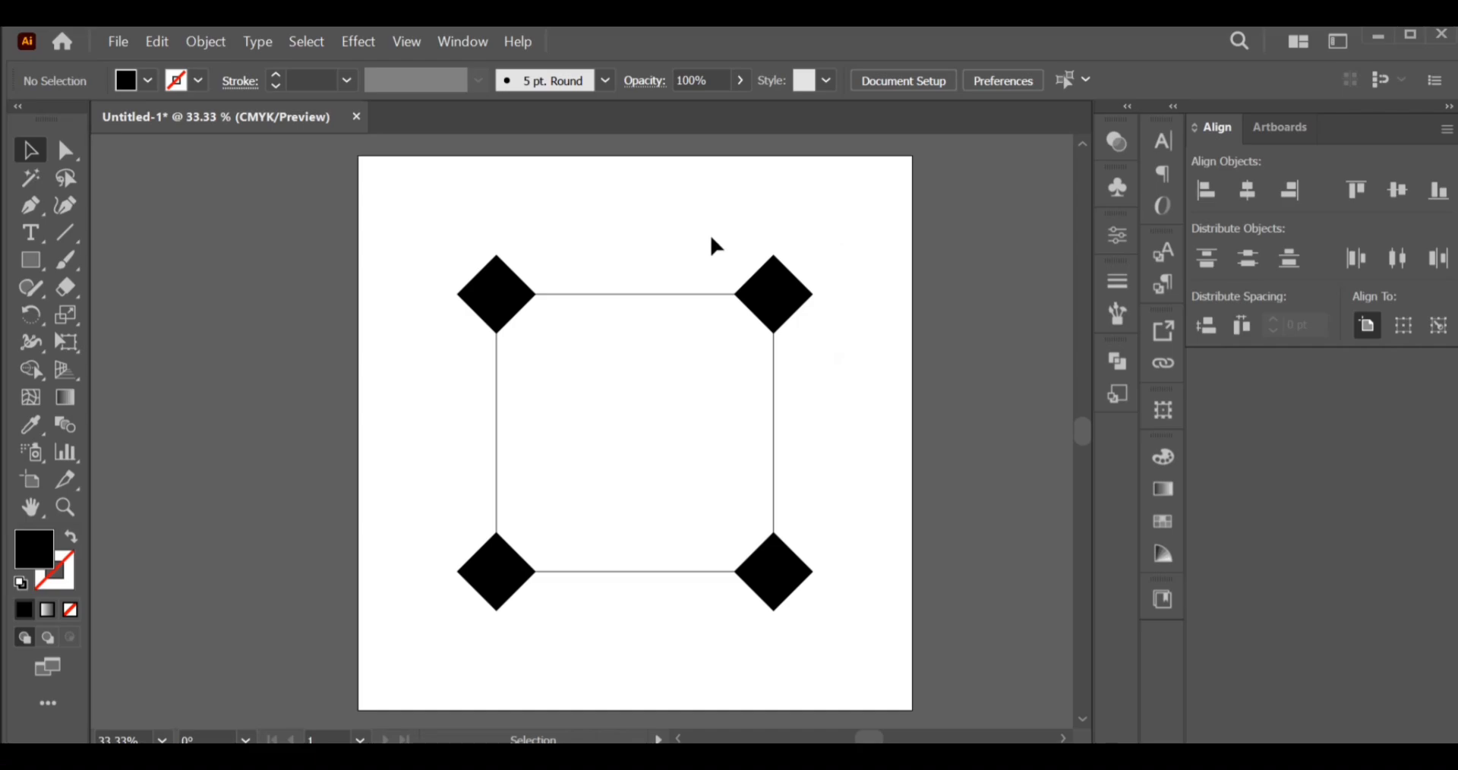
Scale the diamond on the outline's upper-right corner proportionally to a width of 5 pt
{"action": "mouse_move", "coordinate": [789, 300]}
{"action": "left_mouse_down"}
{"action": "mouse_move", "coordinate": [772, 296]}
{"action": "mouse_move", "coordinate": [790, 302]}
{"action": "left_mouse_up"}
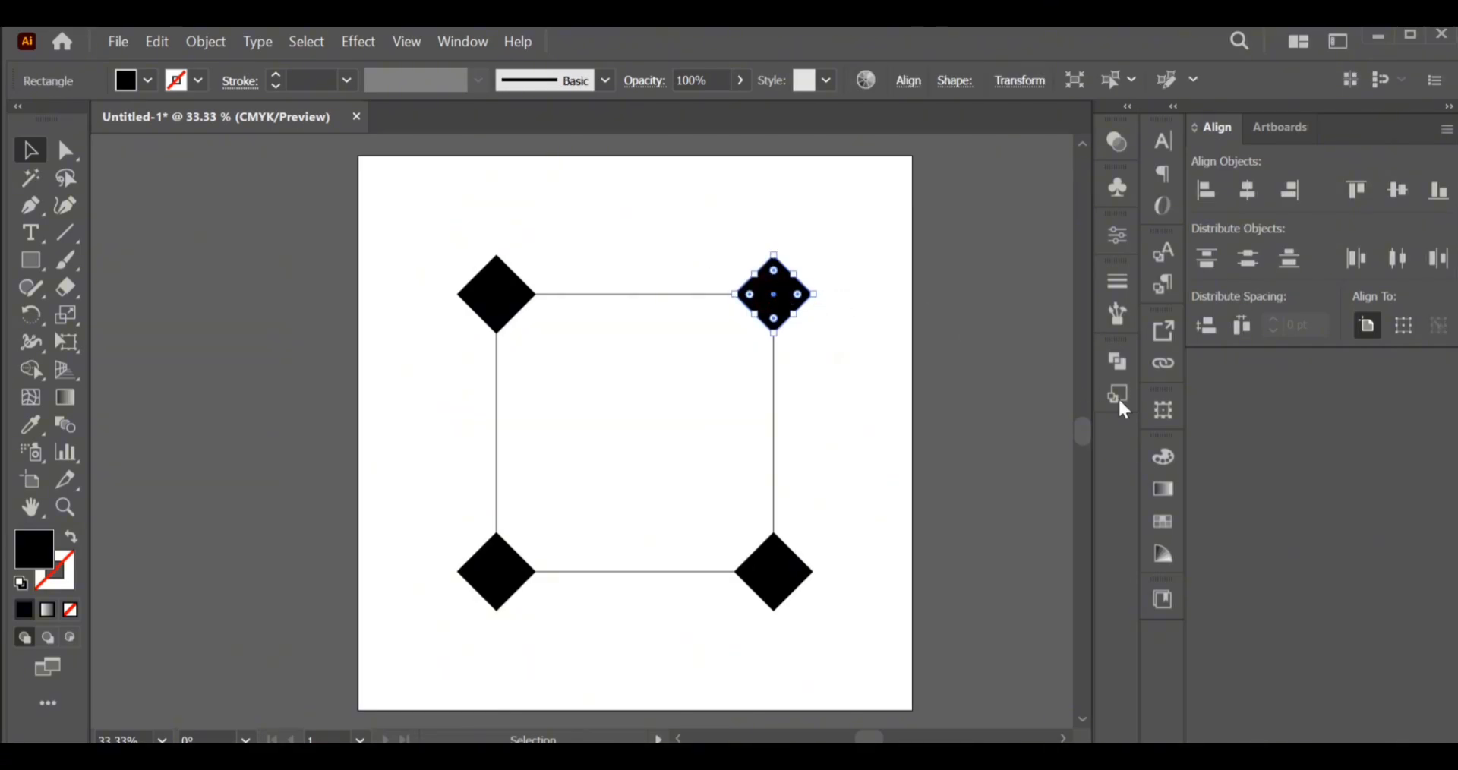
{"action": "left_click", "coordinate": [1164, 411]}
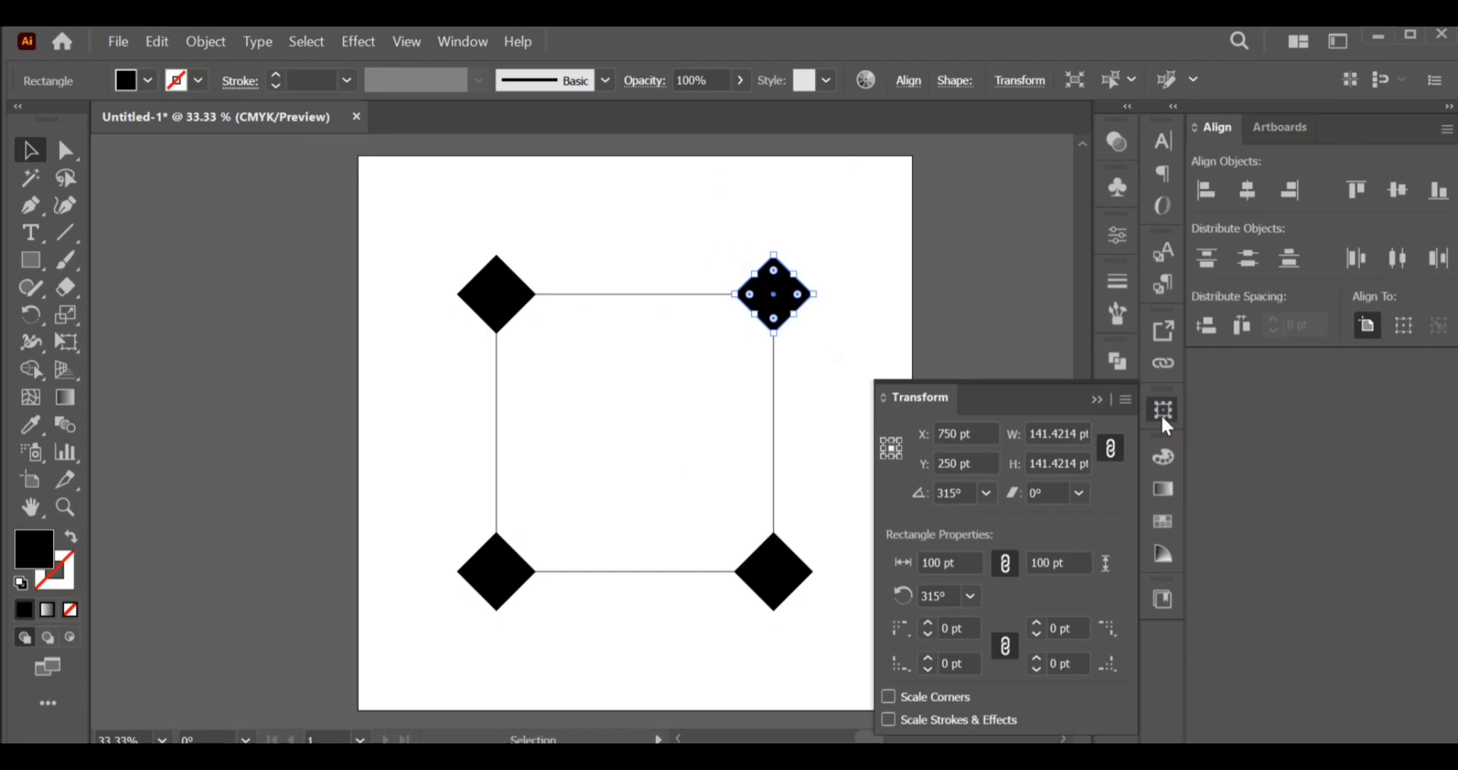
{"action": "left_click", "coordinate": [1076, 433]}
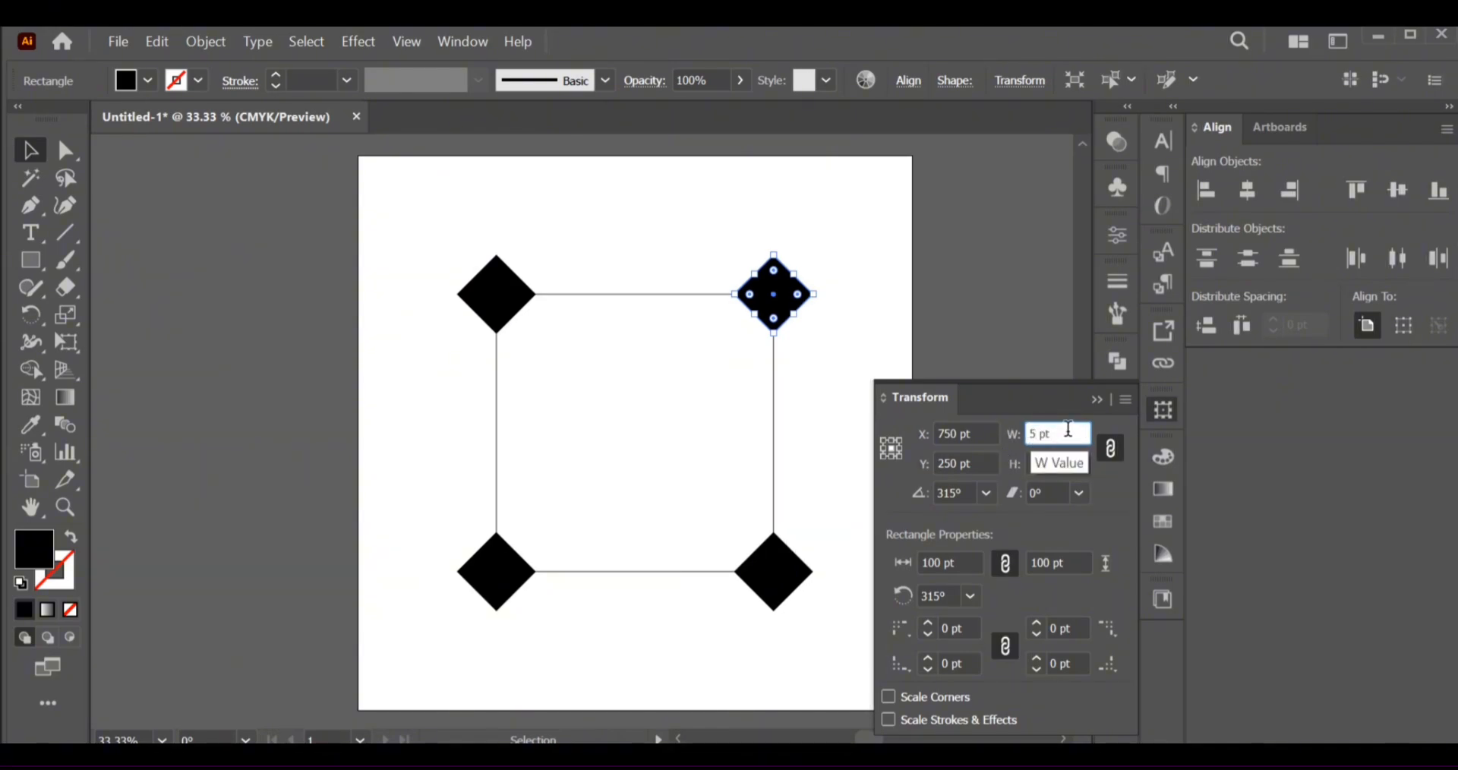
{"action": "key", "text": "Return"}
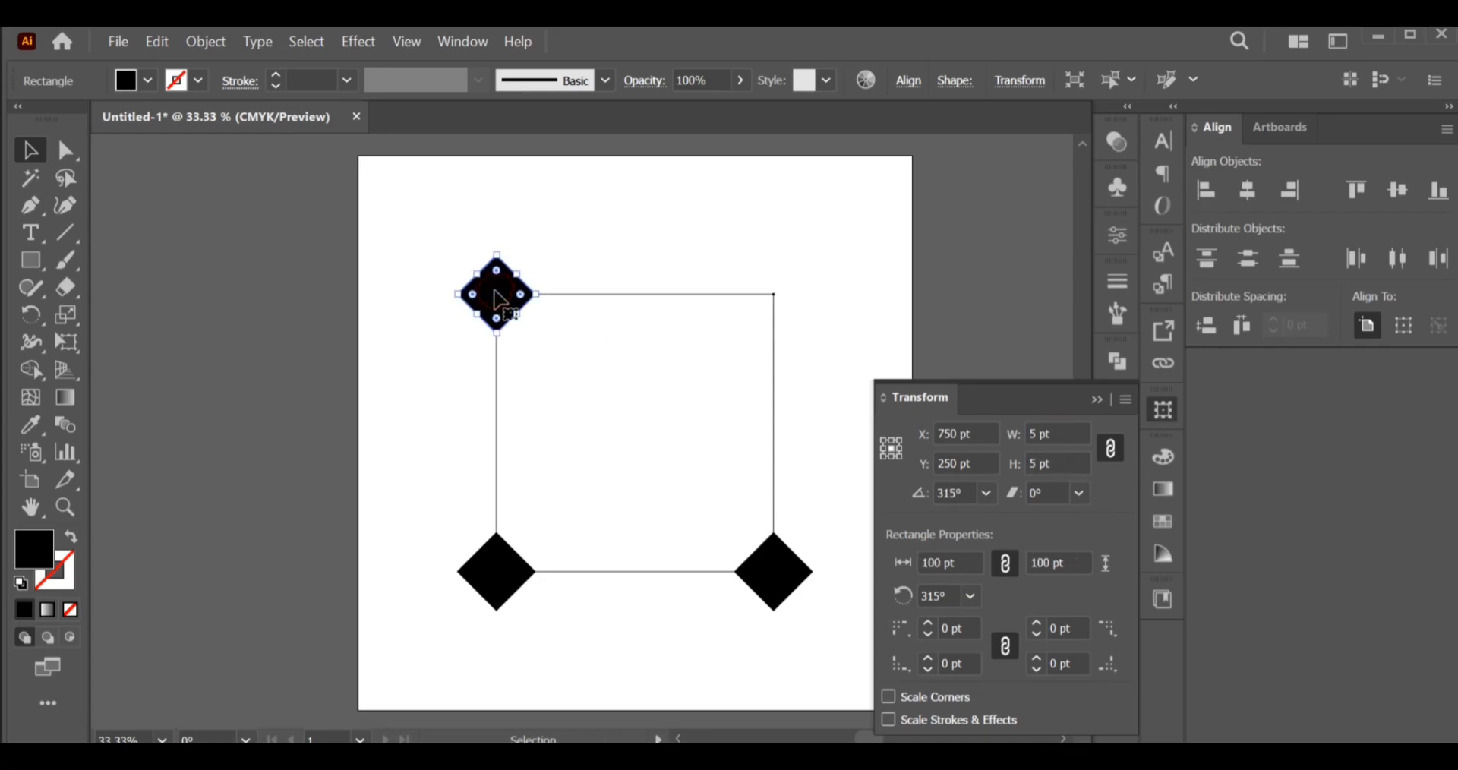
Scale the diamond on the outline's upper-left corner proportionally to a width of 5 pt
{"action": "left_click", "coordinate": [499, 300]}
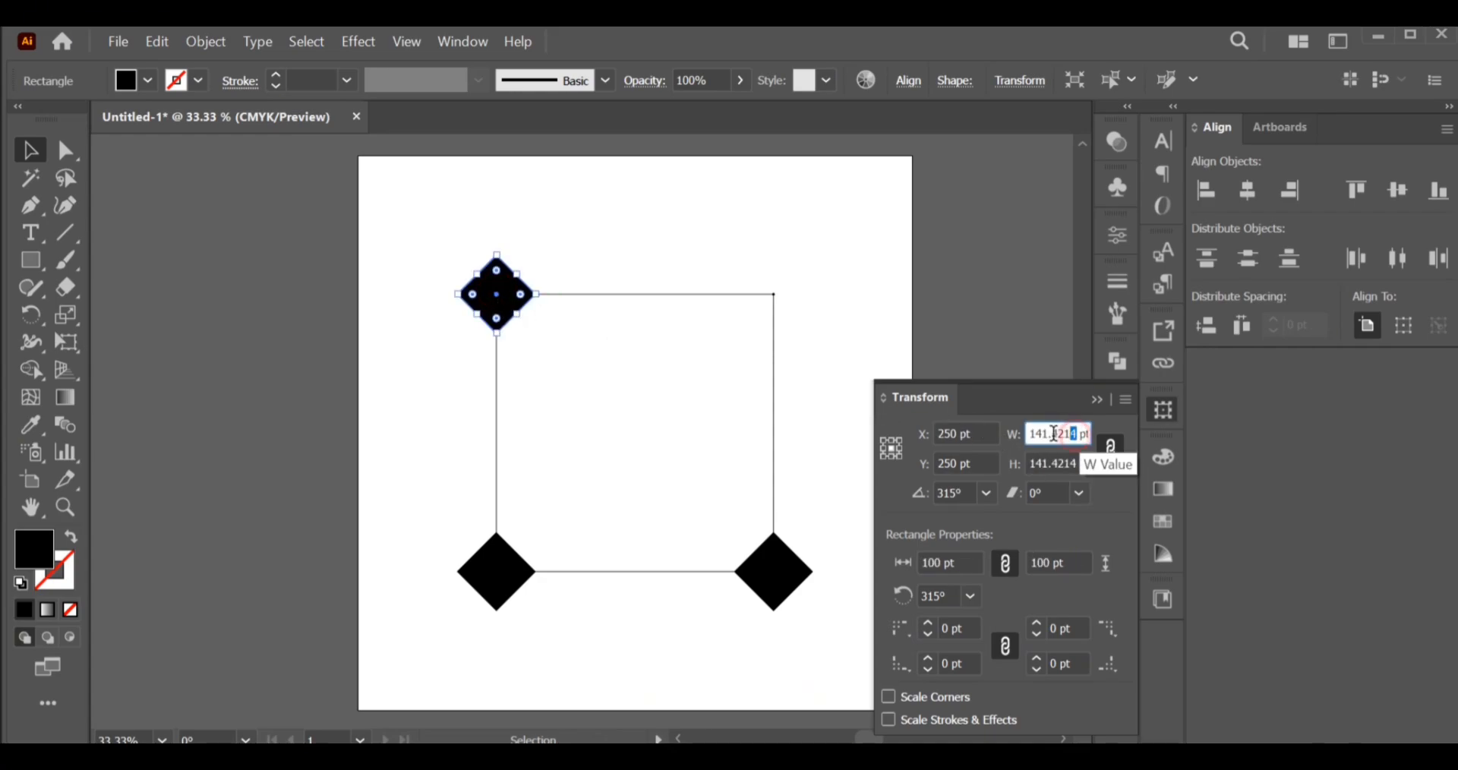
{"action": "left_click_drag", "start_coordinate": [1055, 433], "coordinate": [985, 436]}
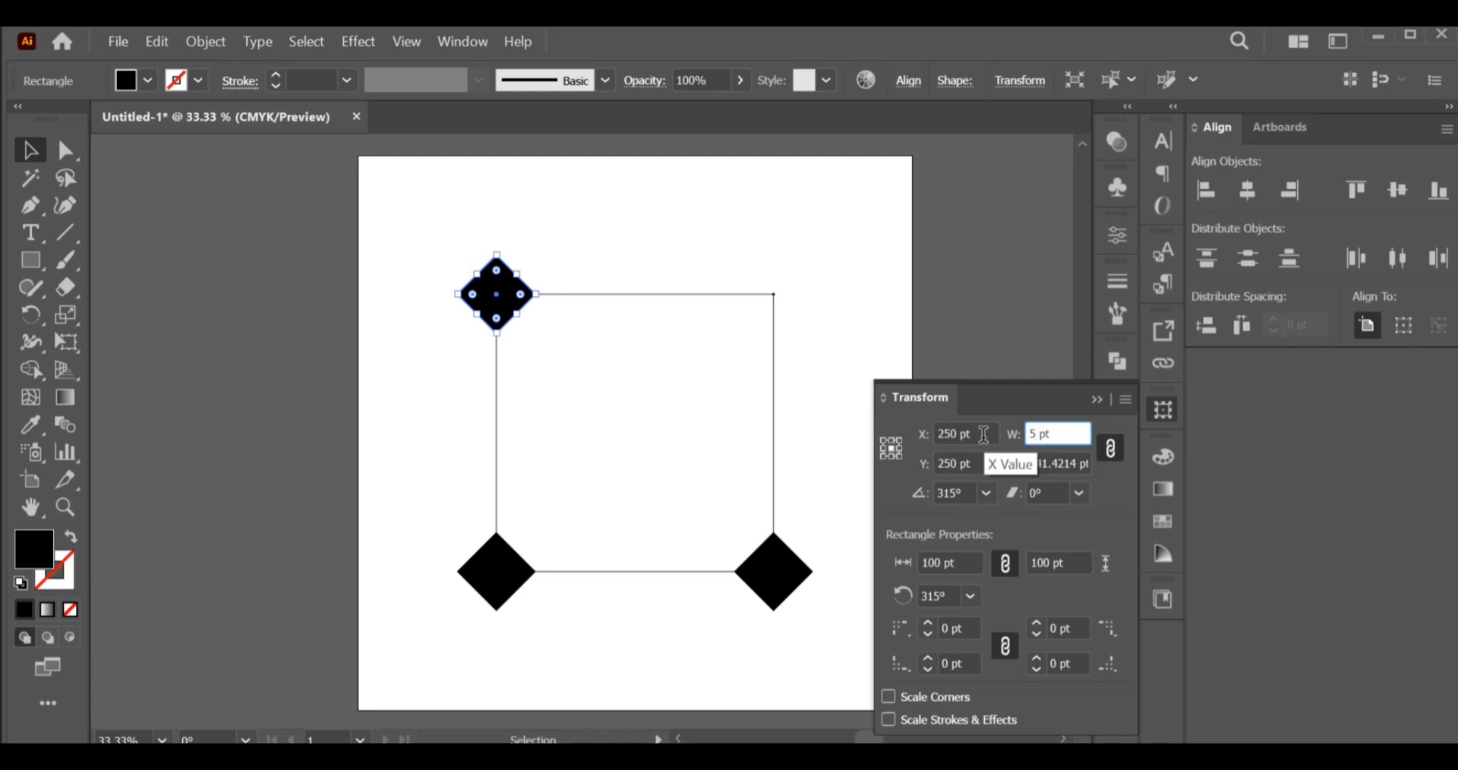
{"action": "type", "text": "5 pt"}
{"action": "key", "text": "Return"}
Scale the diamond on the outline's lower-right corner proportionally to a width of 20 pt
{"action": "left_click", "coordinate": [787, 570]}
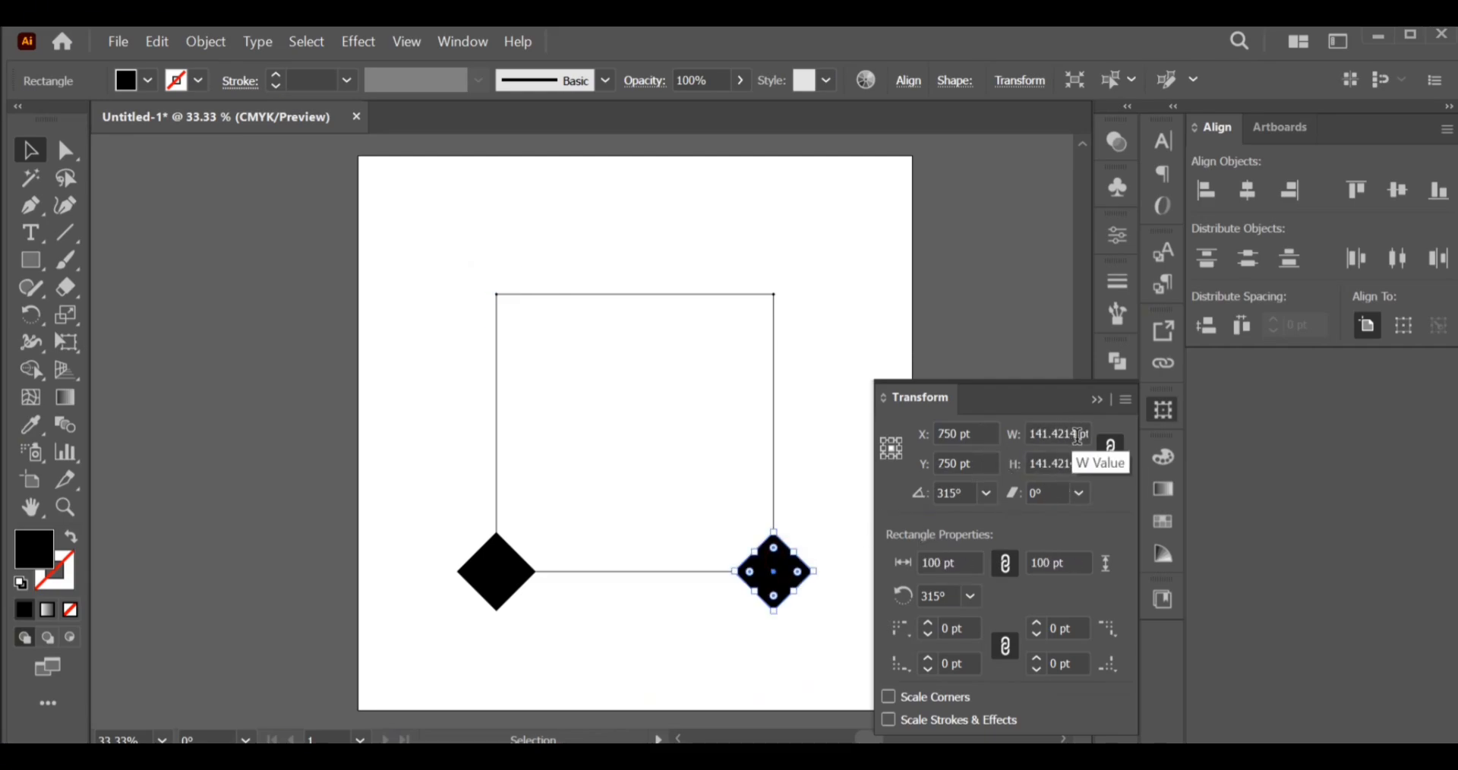
{"action": "left_click_drag", "start_coordinate": [1078, 434], "coordinate": [995, 434]}
{"action": "type", "text": "20"}
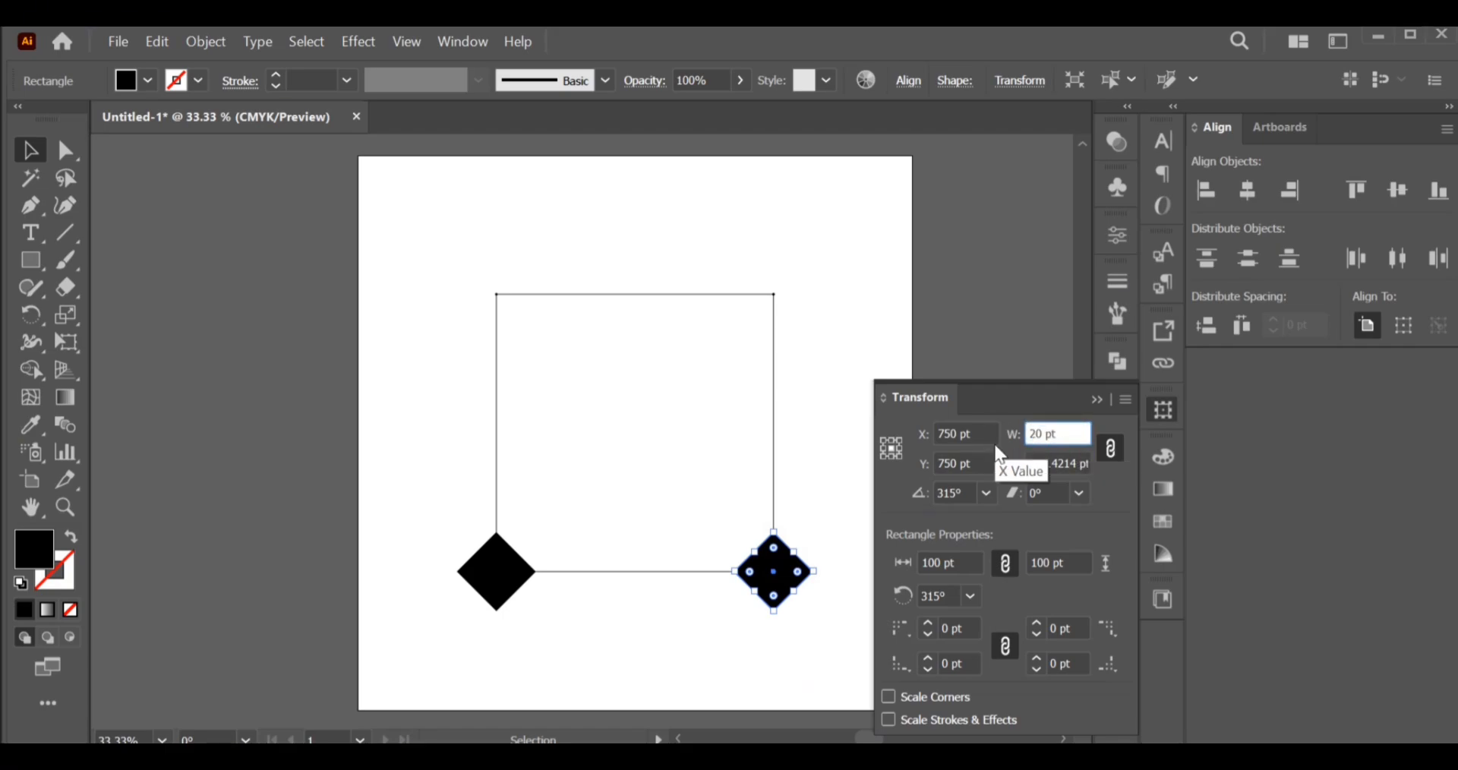
{"action": "key", "text": "Return"}
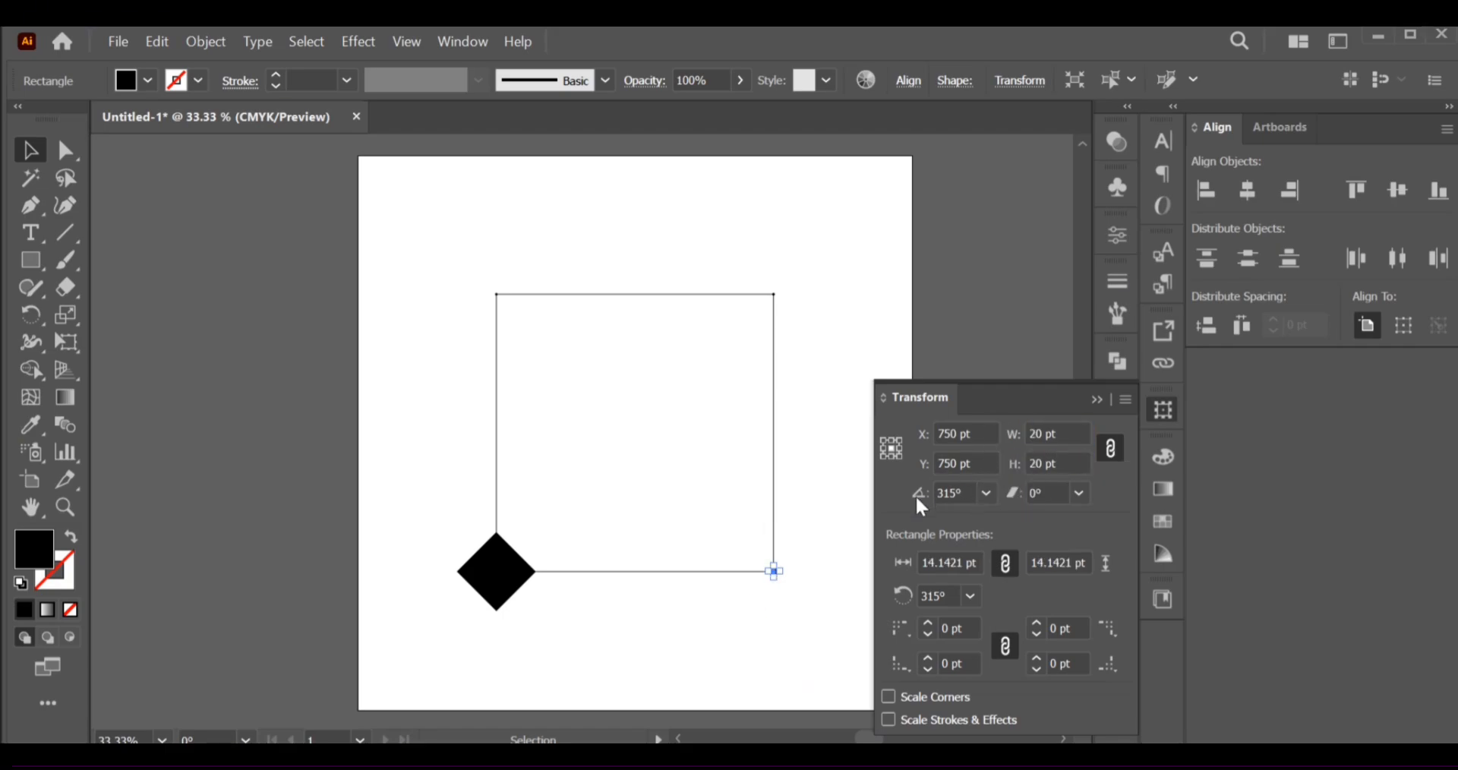
Scale the diamond on the outline's lower-left corner proportionally to a width of 20 pt
{"action": "left_click", "coordinate": [486, 576]}
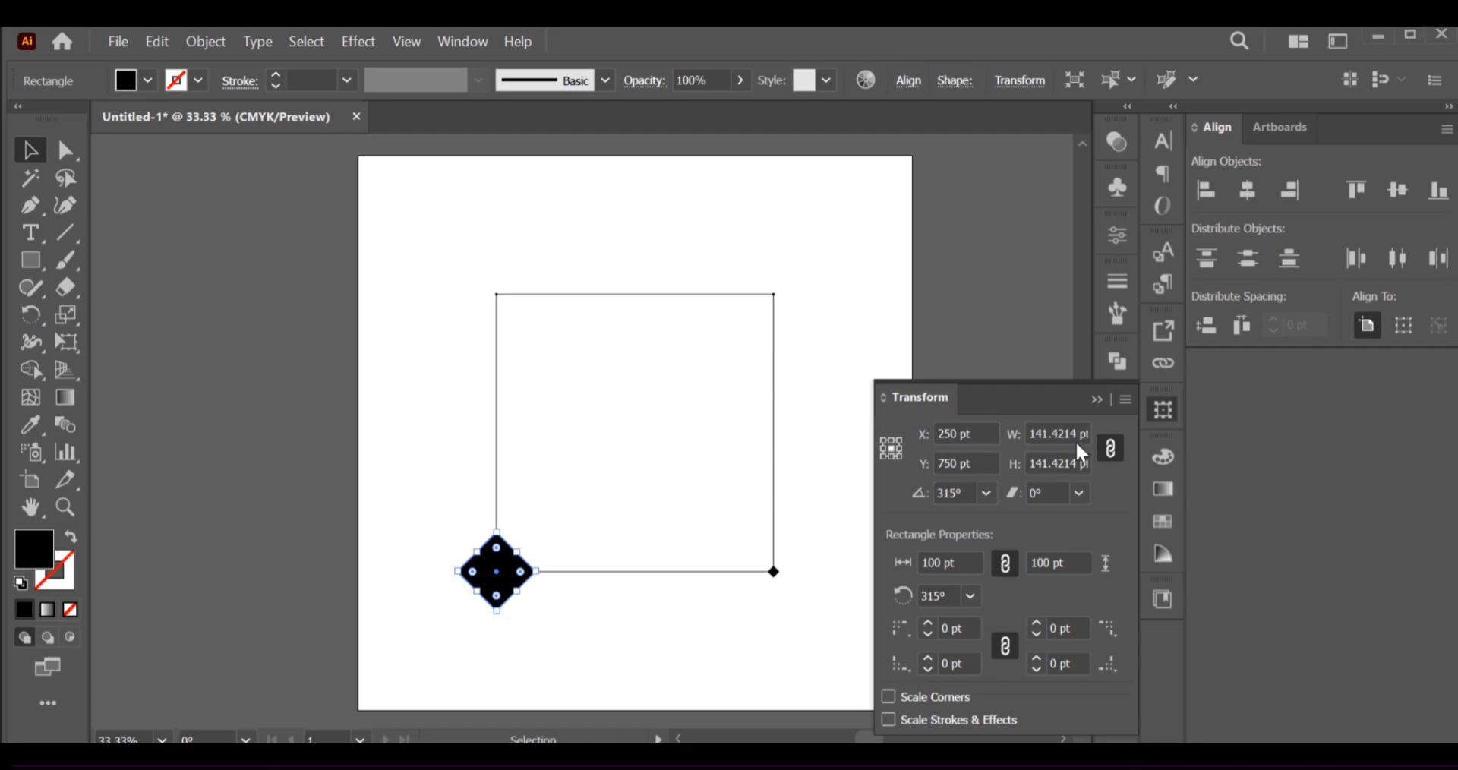
{"action": "double_click", "coordinate": [1077, 433]}
{"action": "type", "text": "2"}
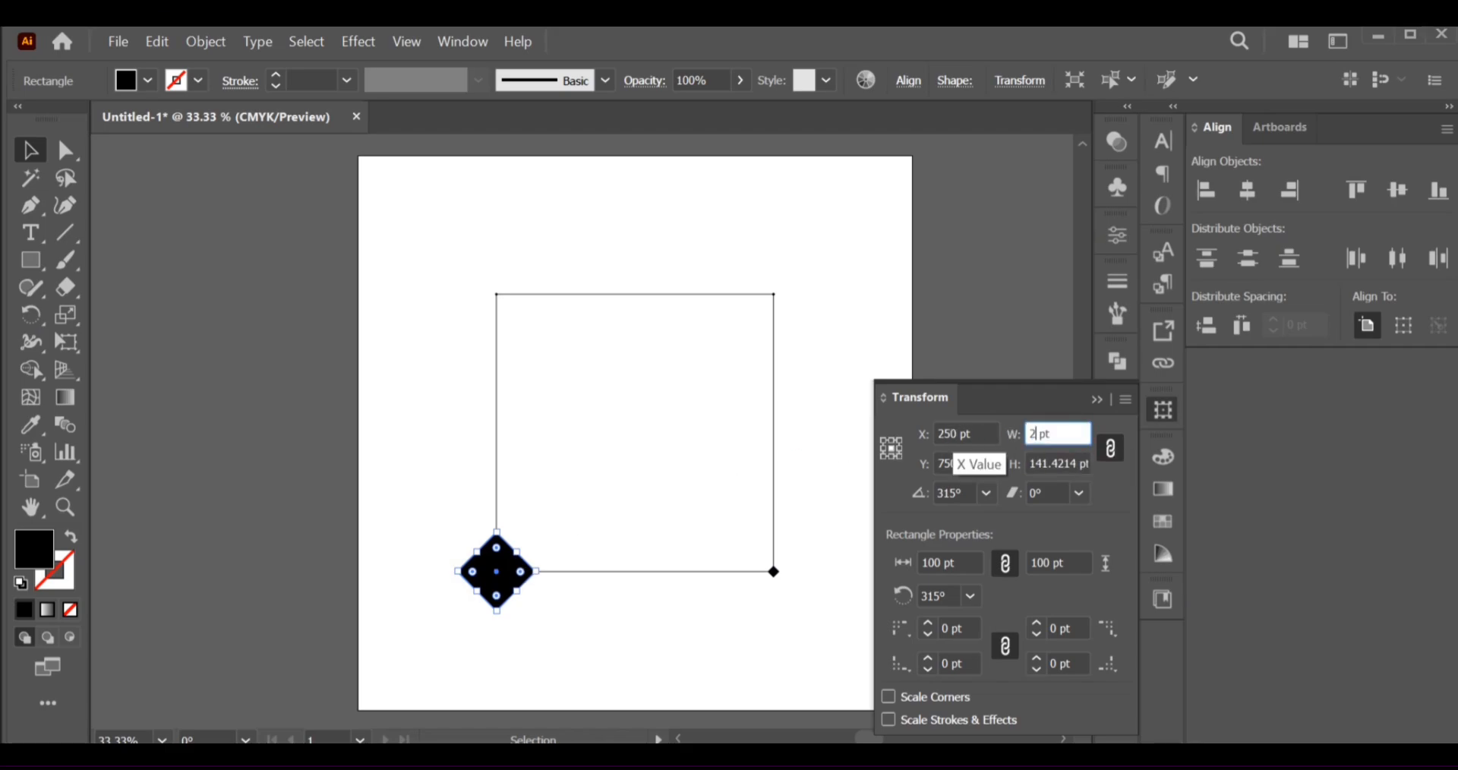
{"action": "type", "text": "0 pt"}
{"action": "key", "text": "Return"}
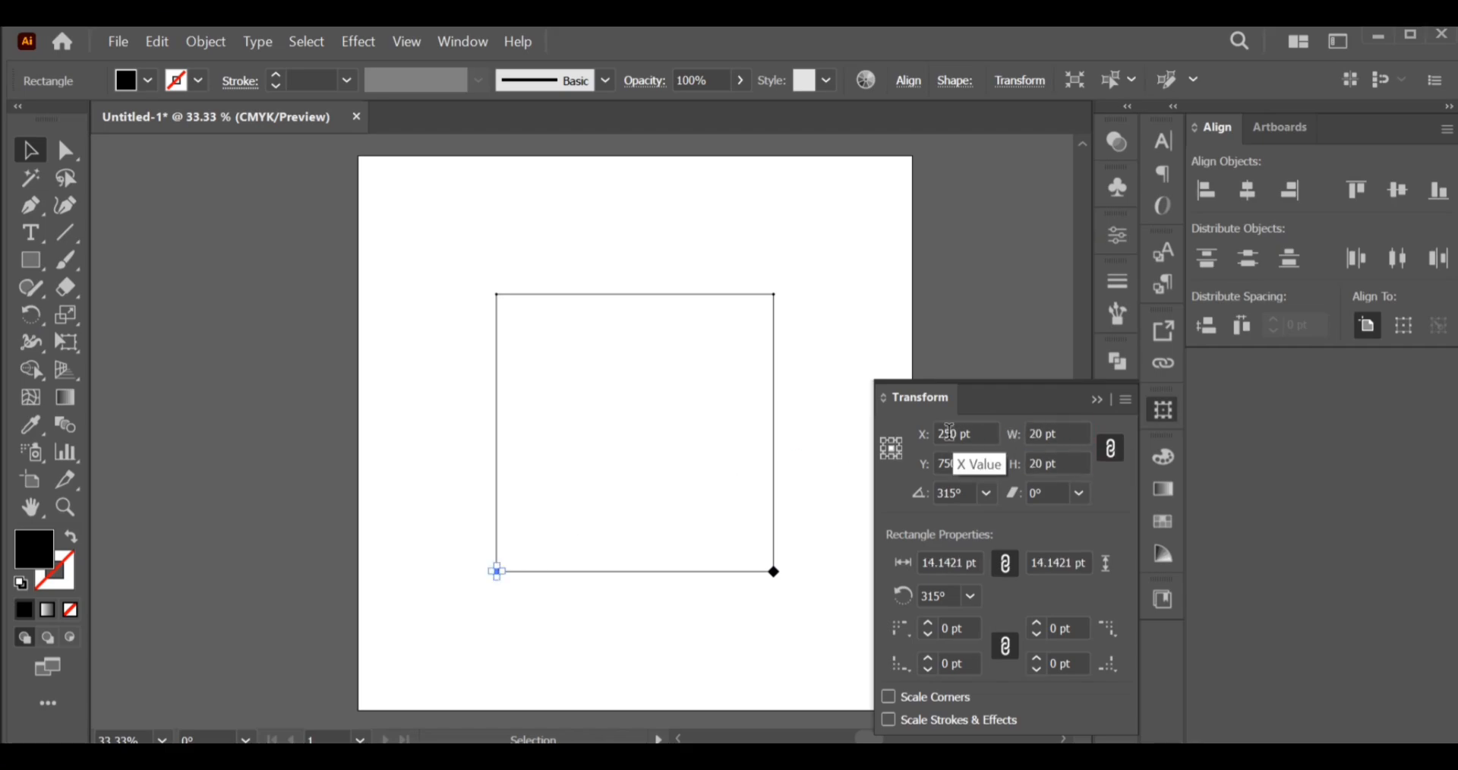
{"action": "left_click", "coordinate": [1095, 401]}
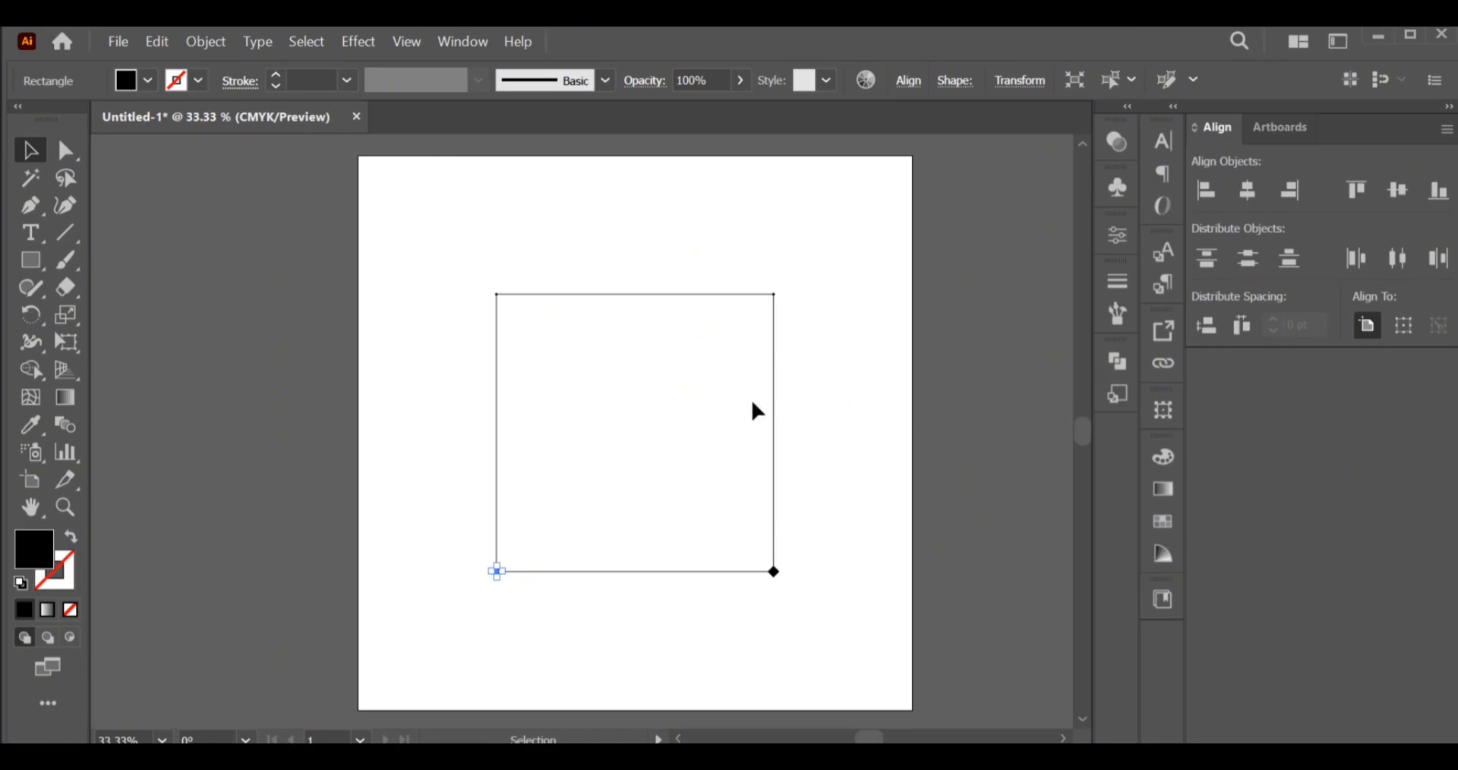
Blend the two 20 pt diamonds on the outline's lower corners into a row along its lower edge
{"action": "left_click", "coordinate": [629, 417]}
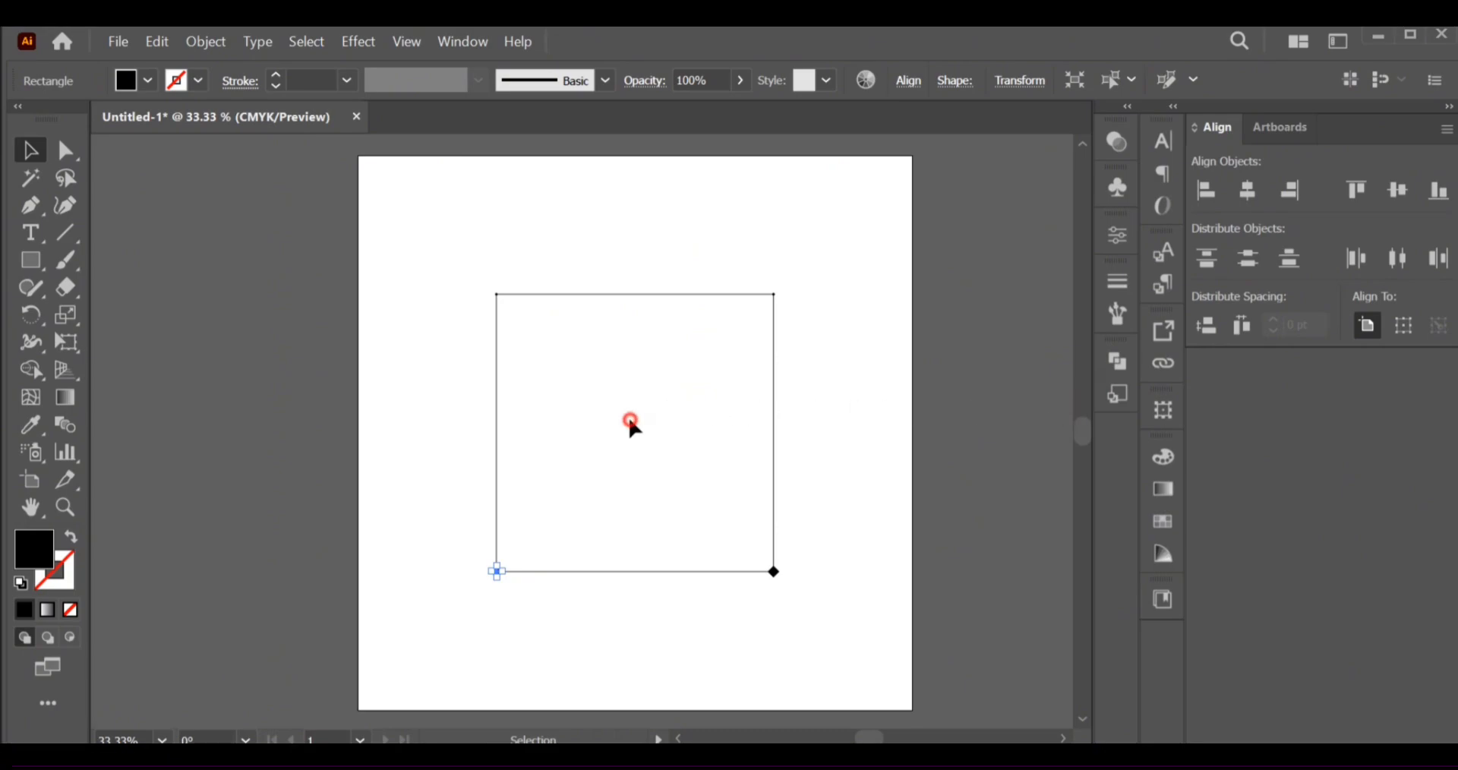
{"action": "double_click", "coordinate": [64, 427]}
{"action": "left_click", "coordinate": [820, 347]}
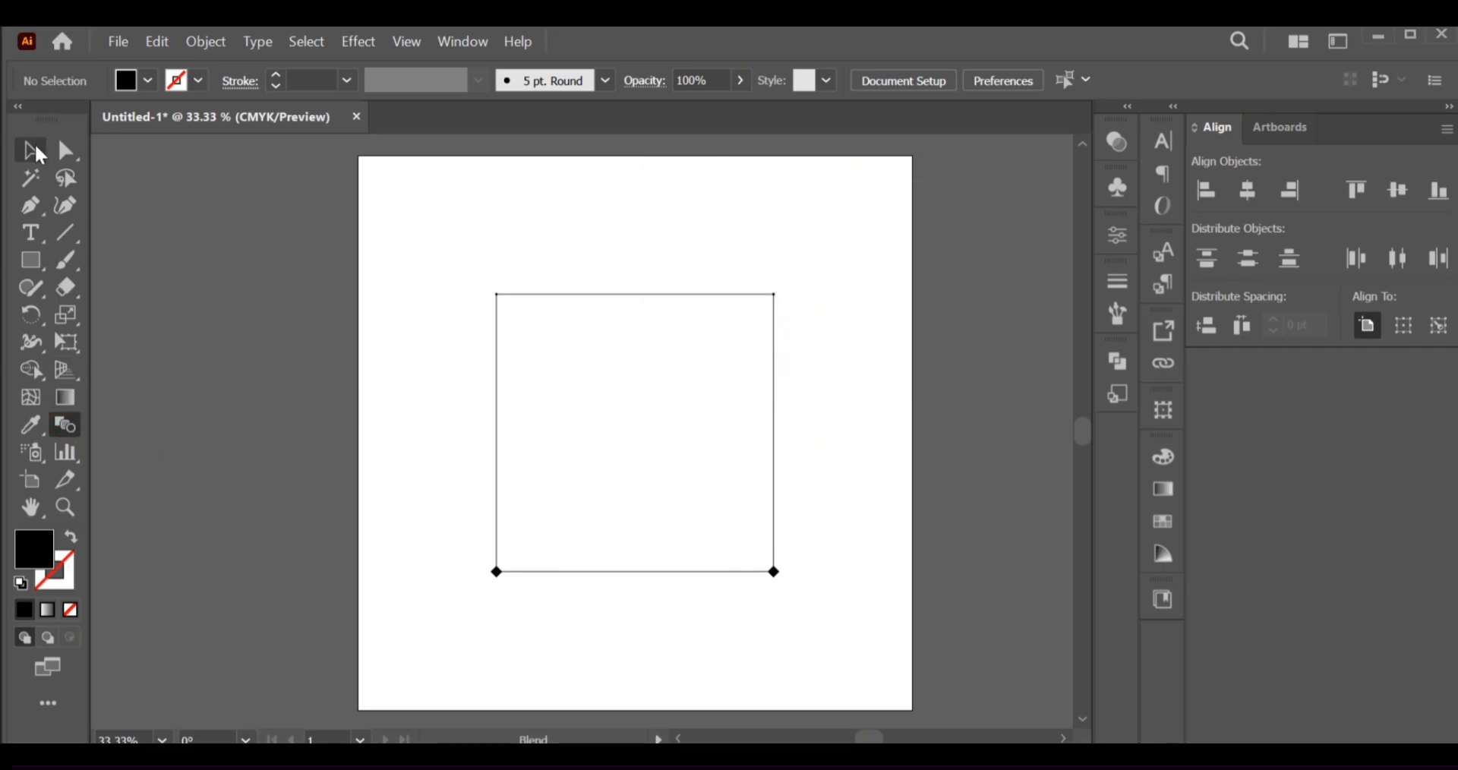
{"action": "left_click", "coordinate": [39, 155]}
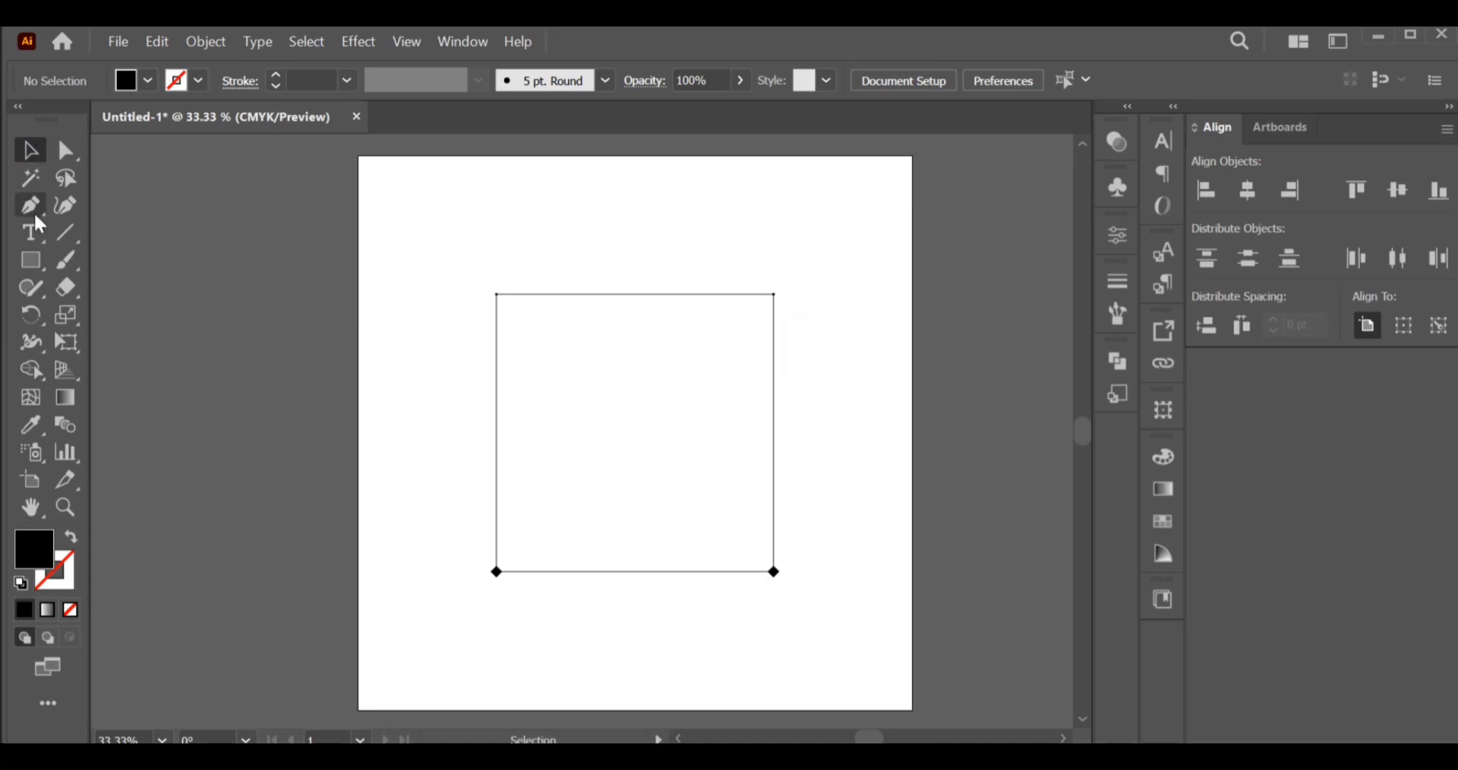
{"action": "left_click_drag", "start_coordinate": [467, 543], "coordinate": [795, 604]}
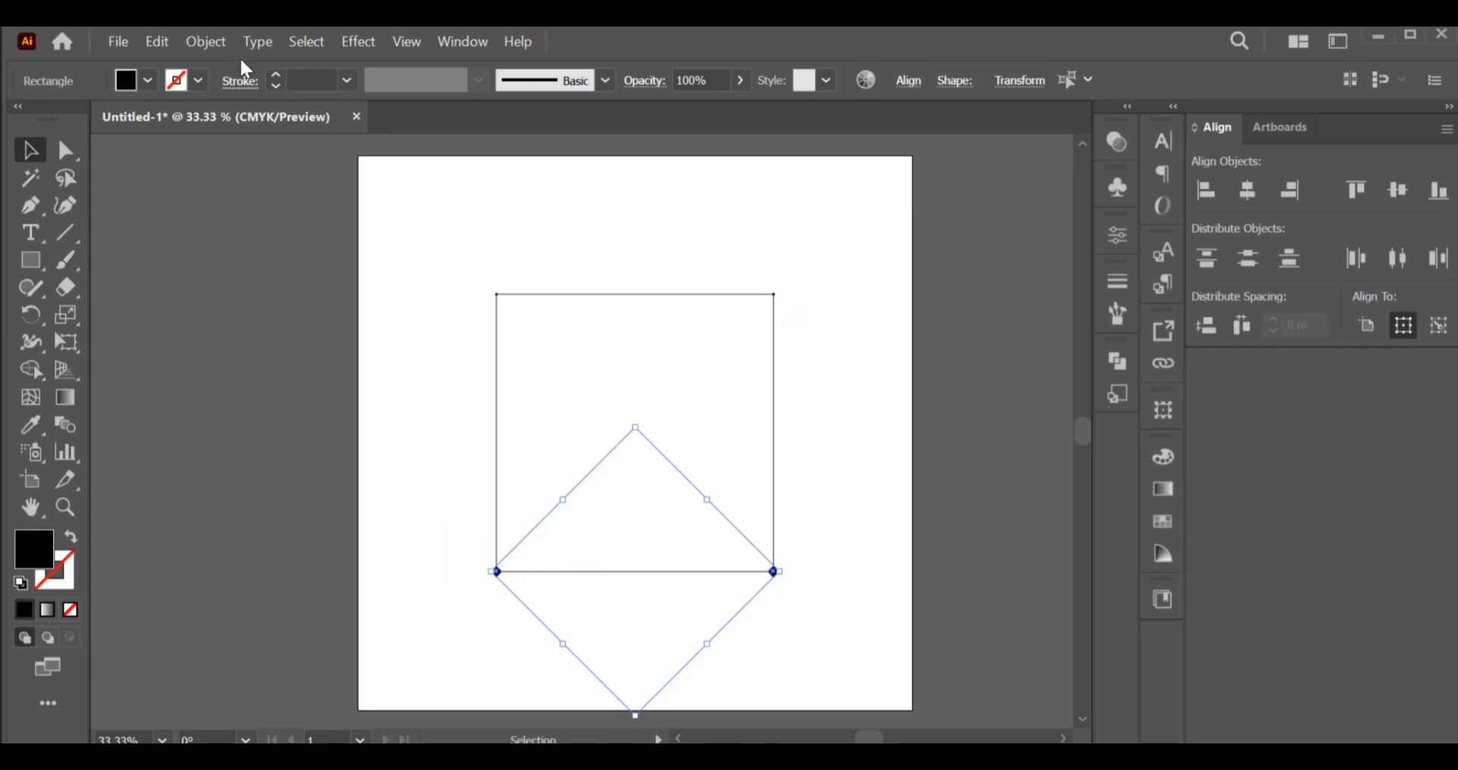
{"action": "left_click", "coordinate": [189, 53]}
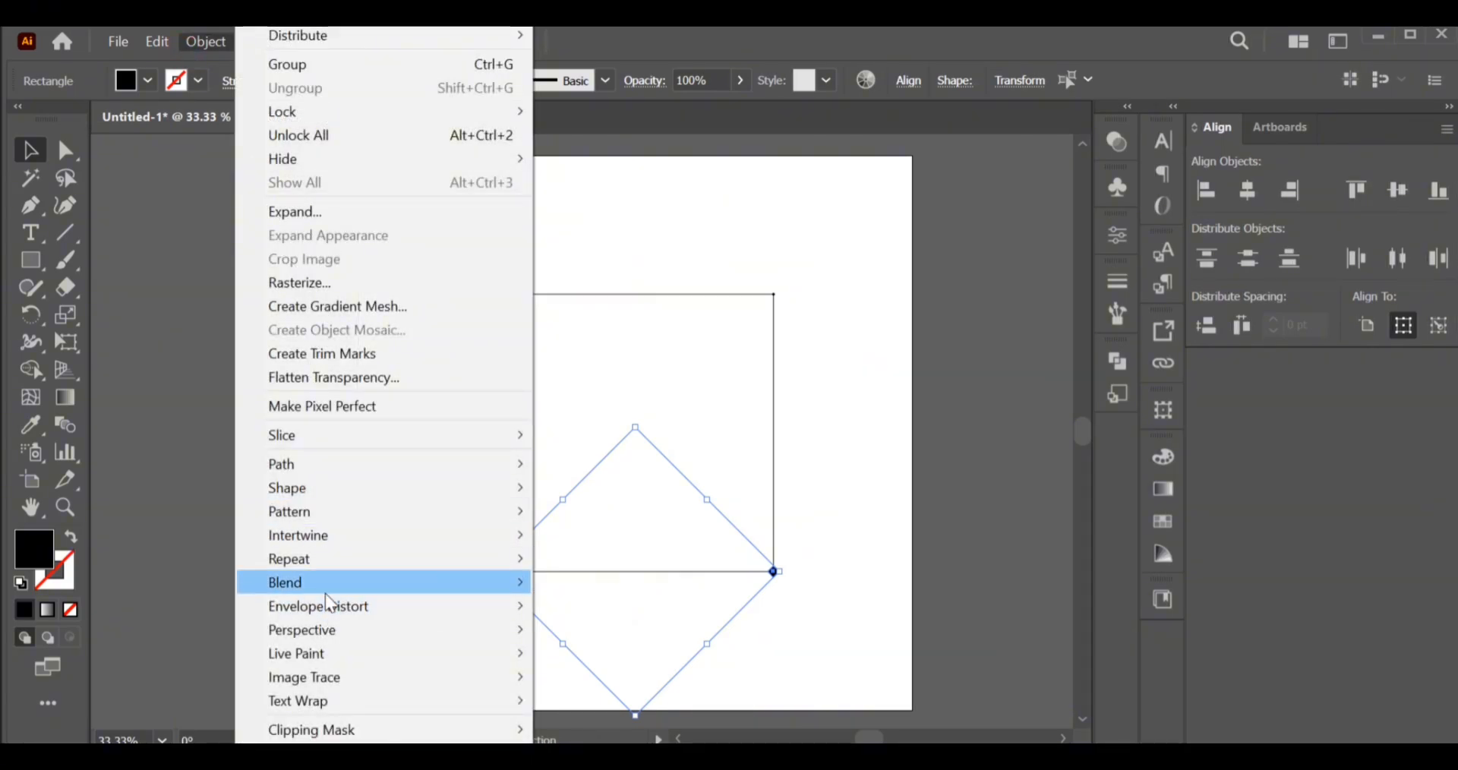
{"action": "mouse_move", "coordinate": [325, 582]}
{"action": "left_click", "coordinate": [608, 593]}
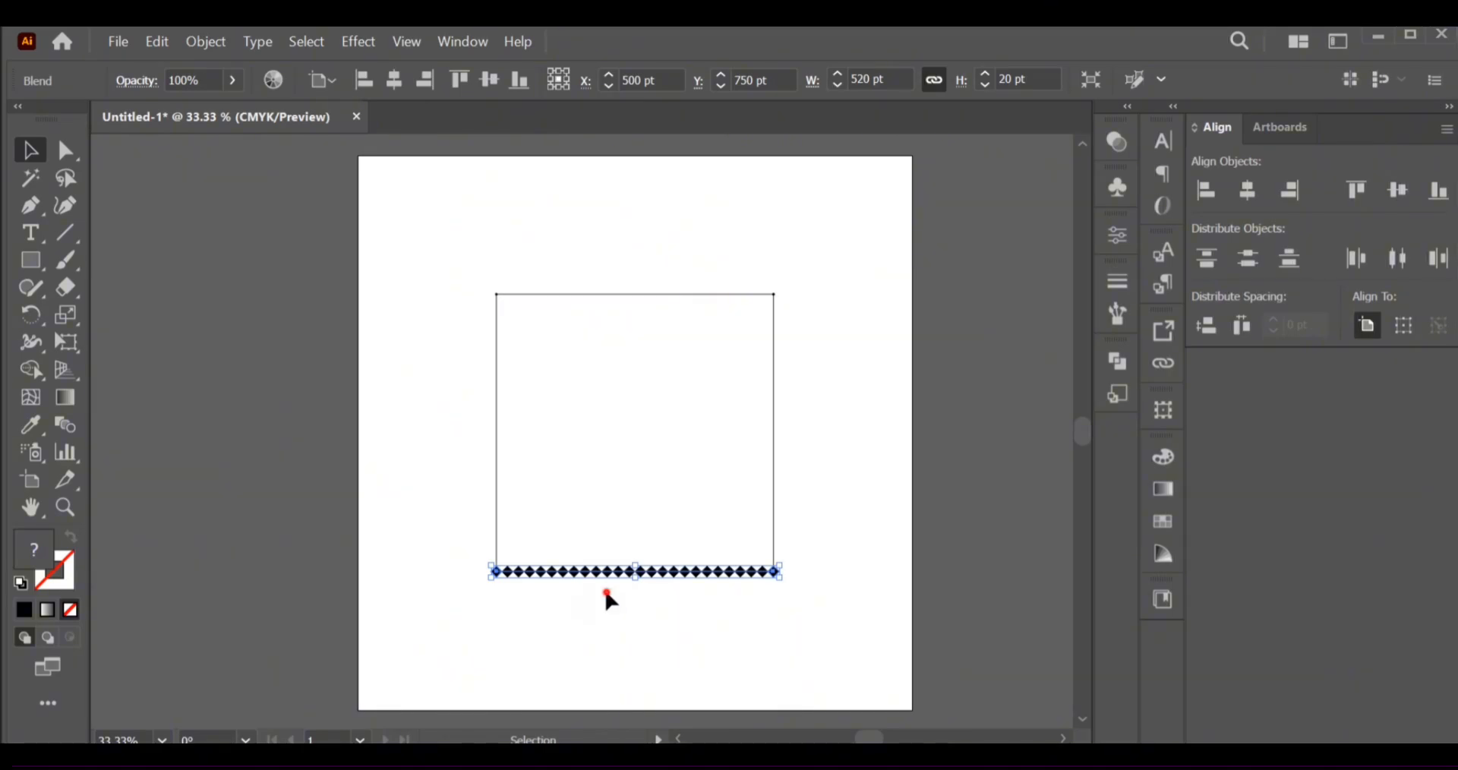
{"action": "left_click", "coordinate": [606, 594]}
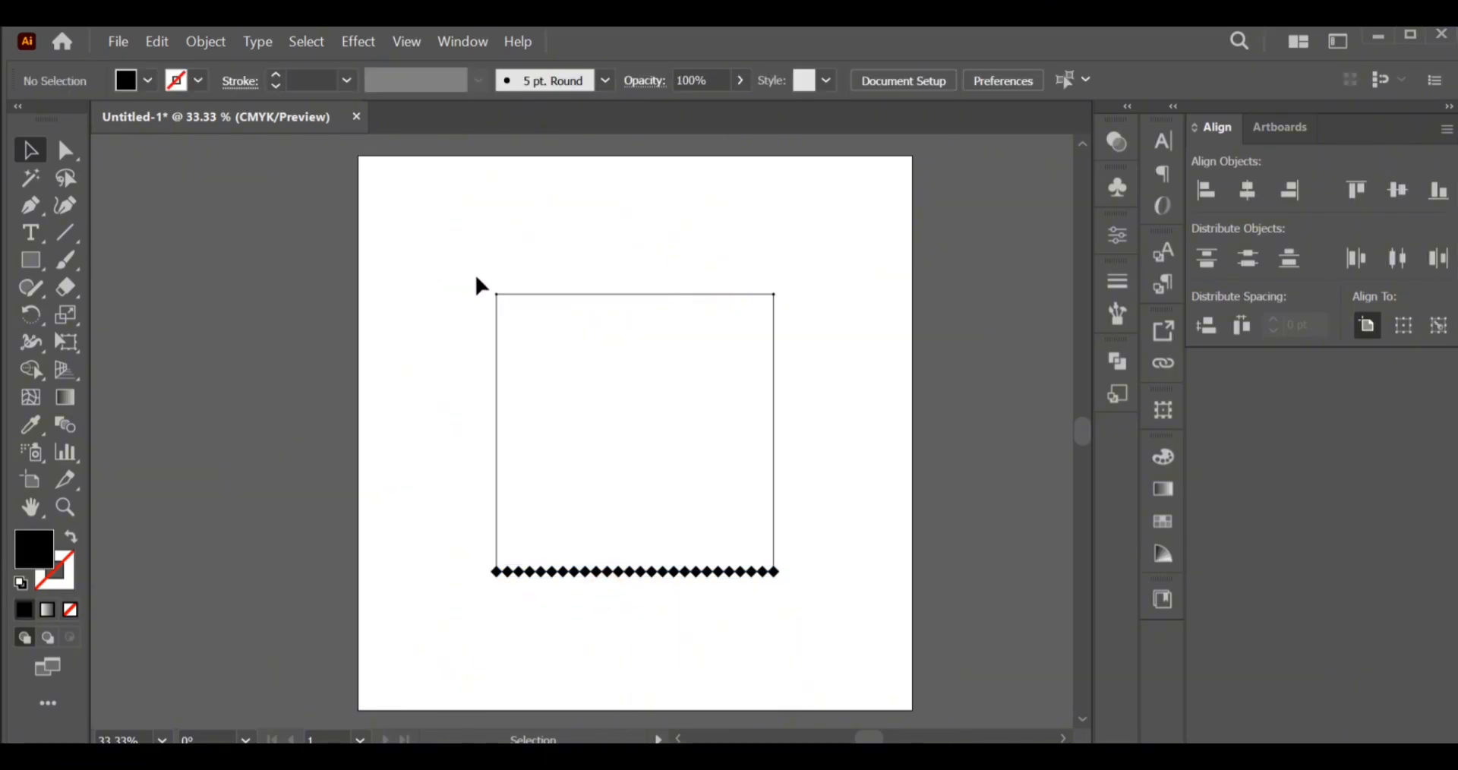
Blend the two 5 pt diamonds on the outline's upper corners into a row along its upper edge
{"action": "left_click_drag", "start_coordinate": [476, 279], "coordinate": [830, 325]}
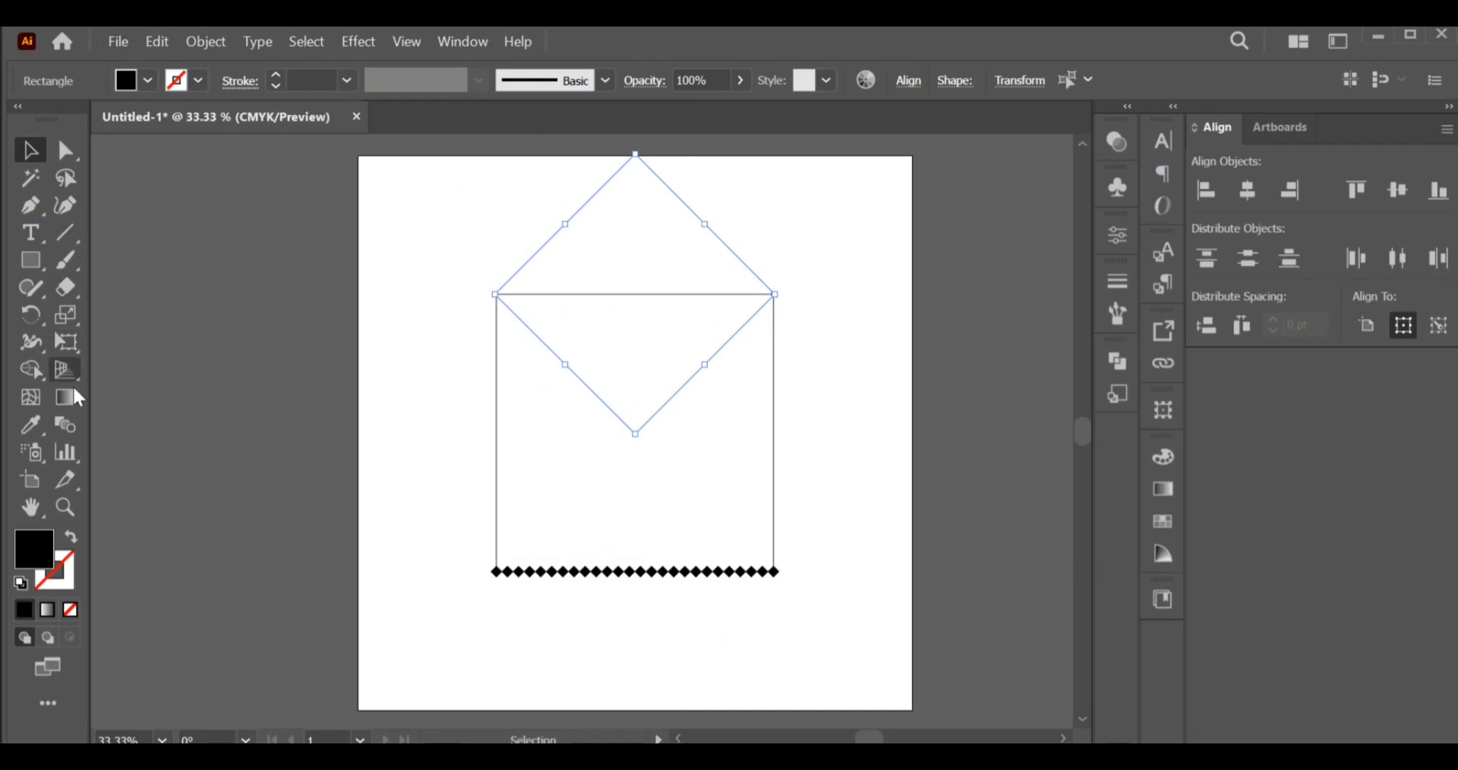
{"action": "left_click", "coordinate": [199, 44]}
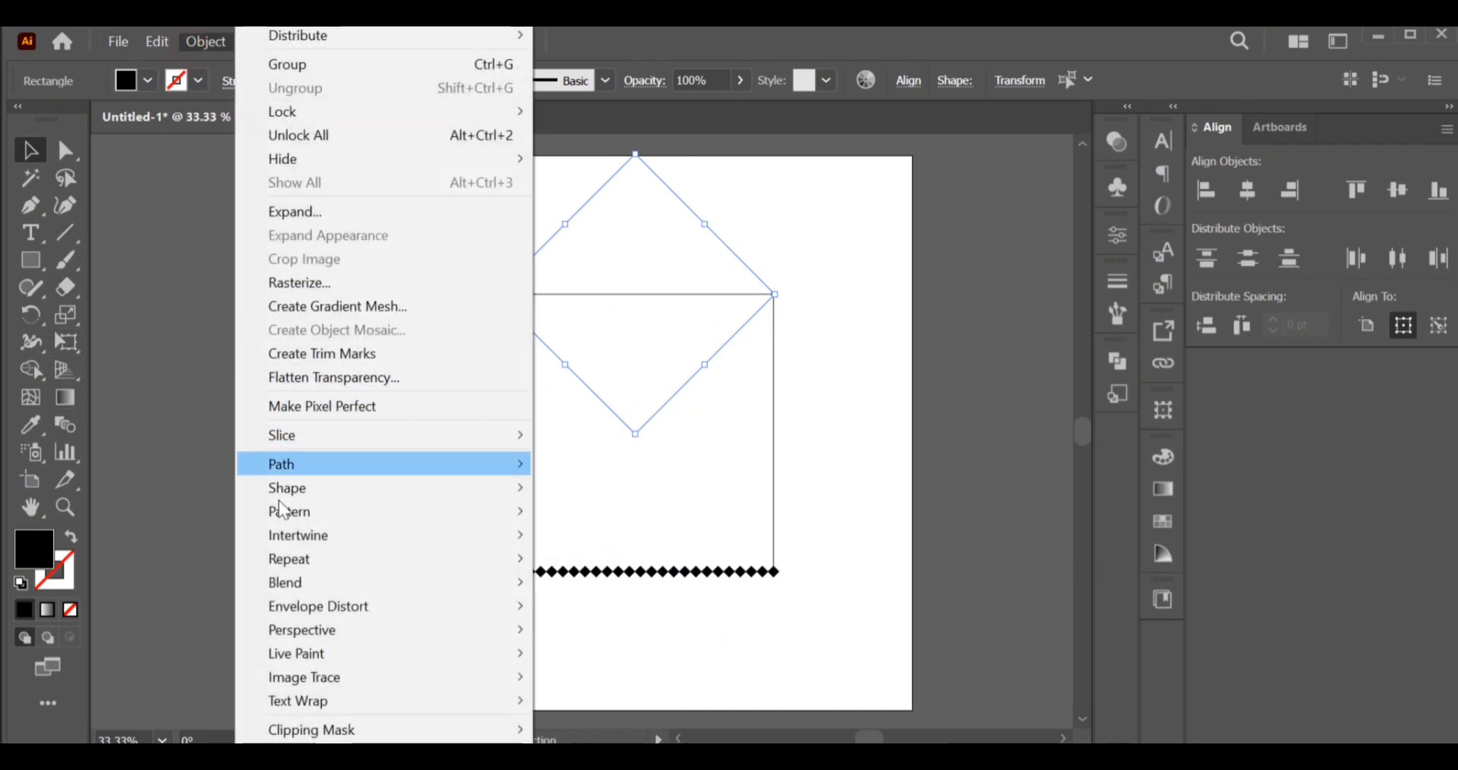
{"action": "mouse_move", "coordinate": [347, 593]}
{"action": "left_click", "coordinate": [539, 584]}
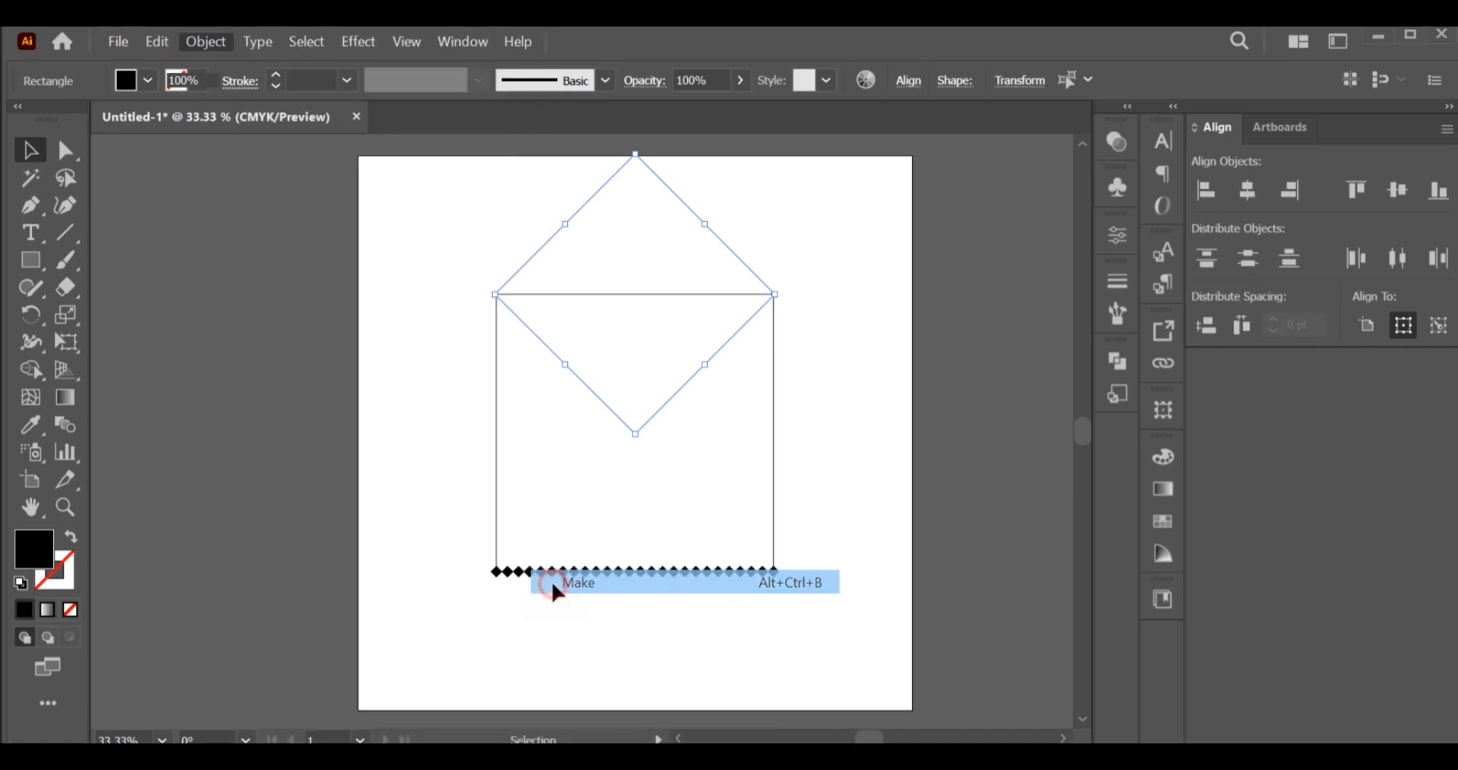
Set the upper row's blend spacing to Specified Steps with 24 steps, and deselect the blend
{"action": "double_click", "coordinate": [64, 425]}
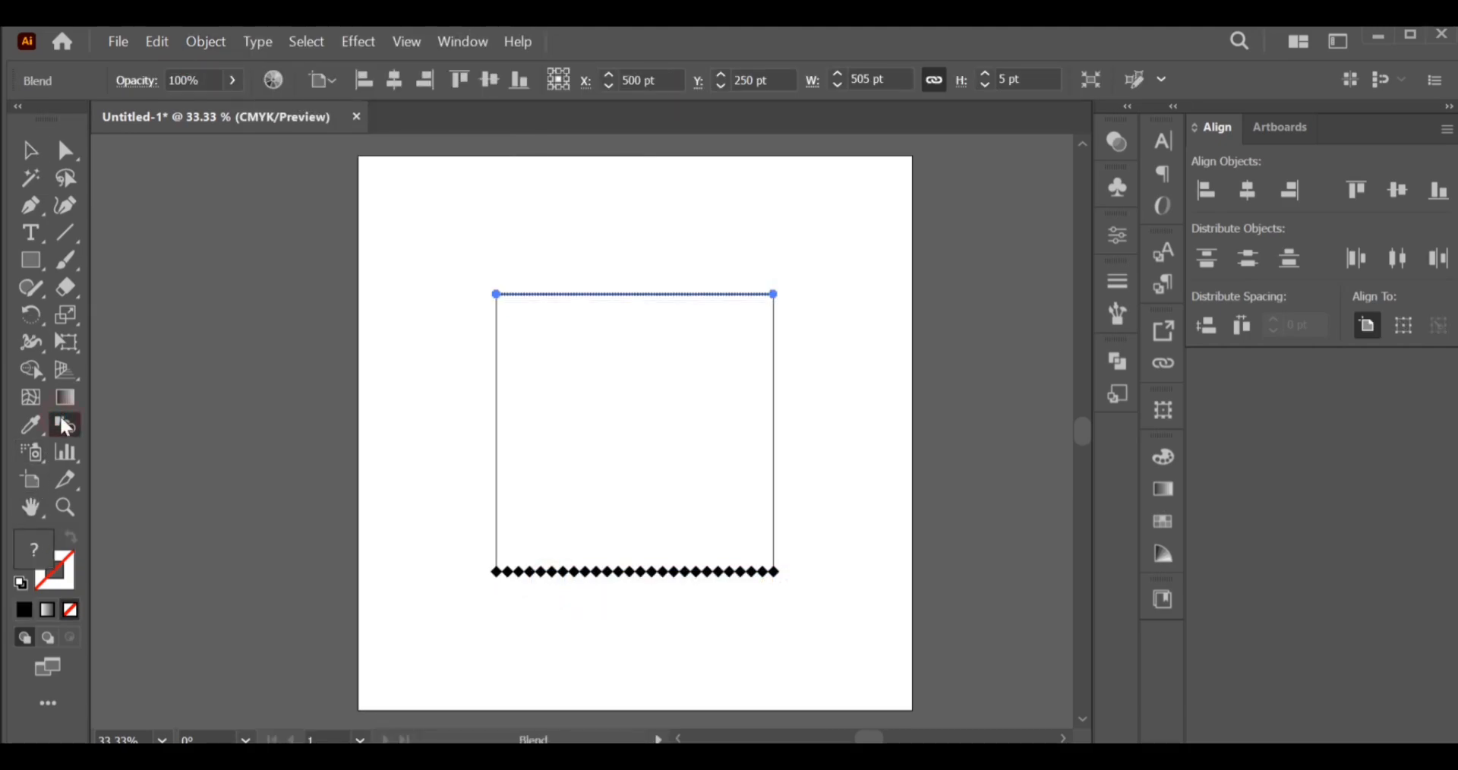
{"action": "left_click", "coordinate": [816, 235]}
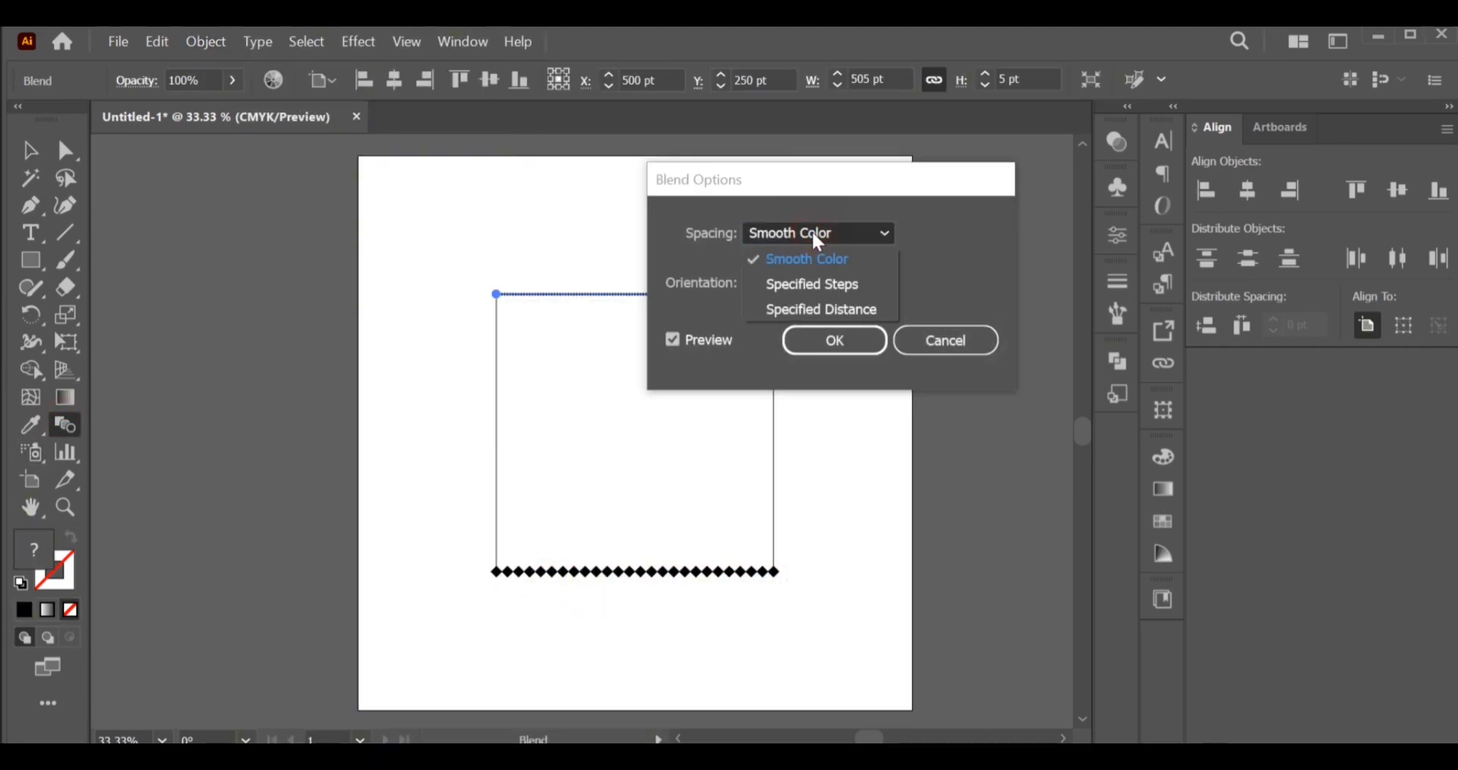
{"action": "left_click", "coordinate": [814, 286]}
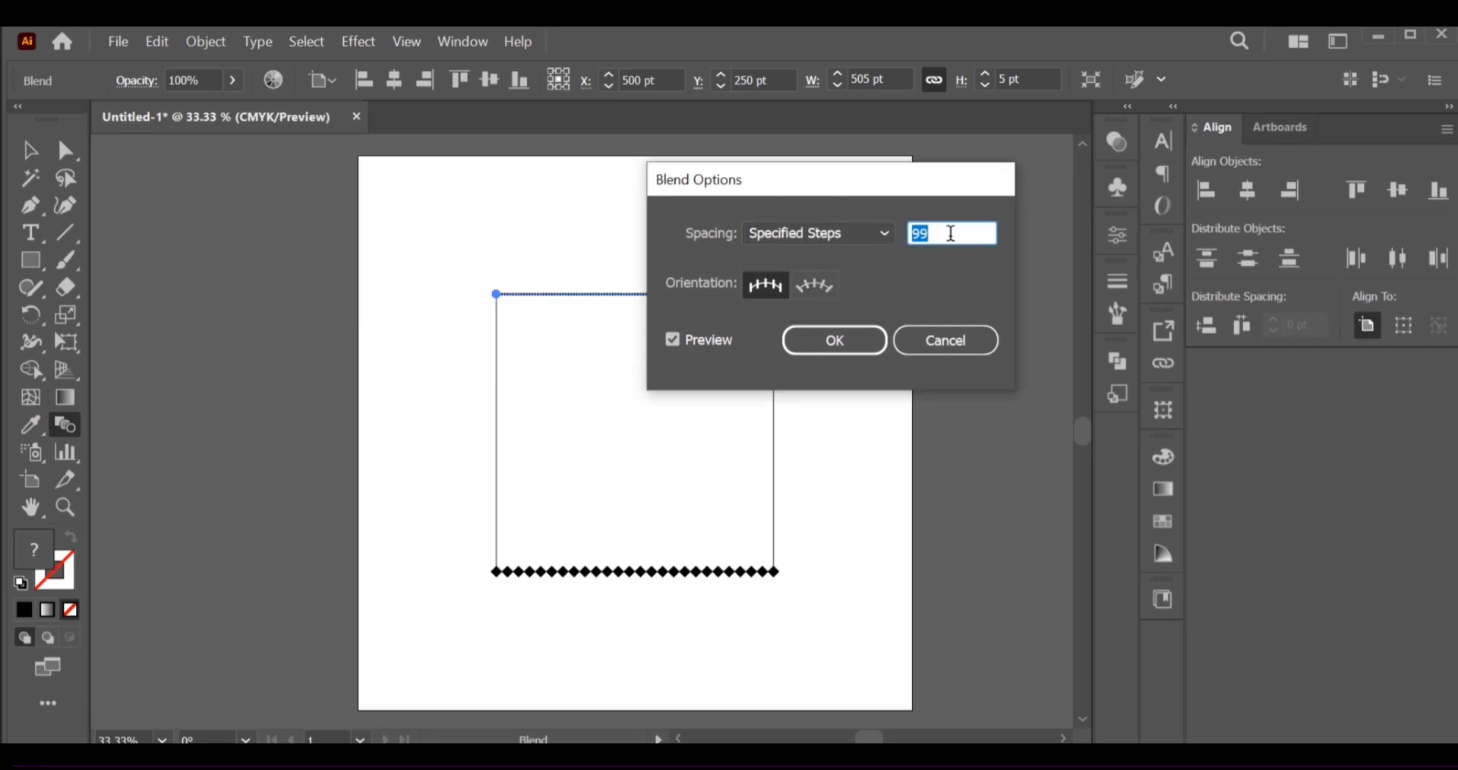
{"action": "type", "text": "24"}
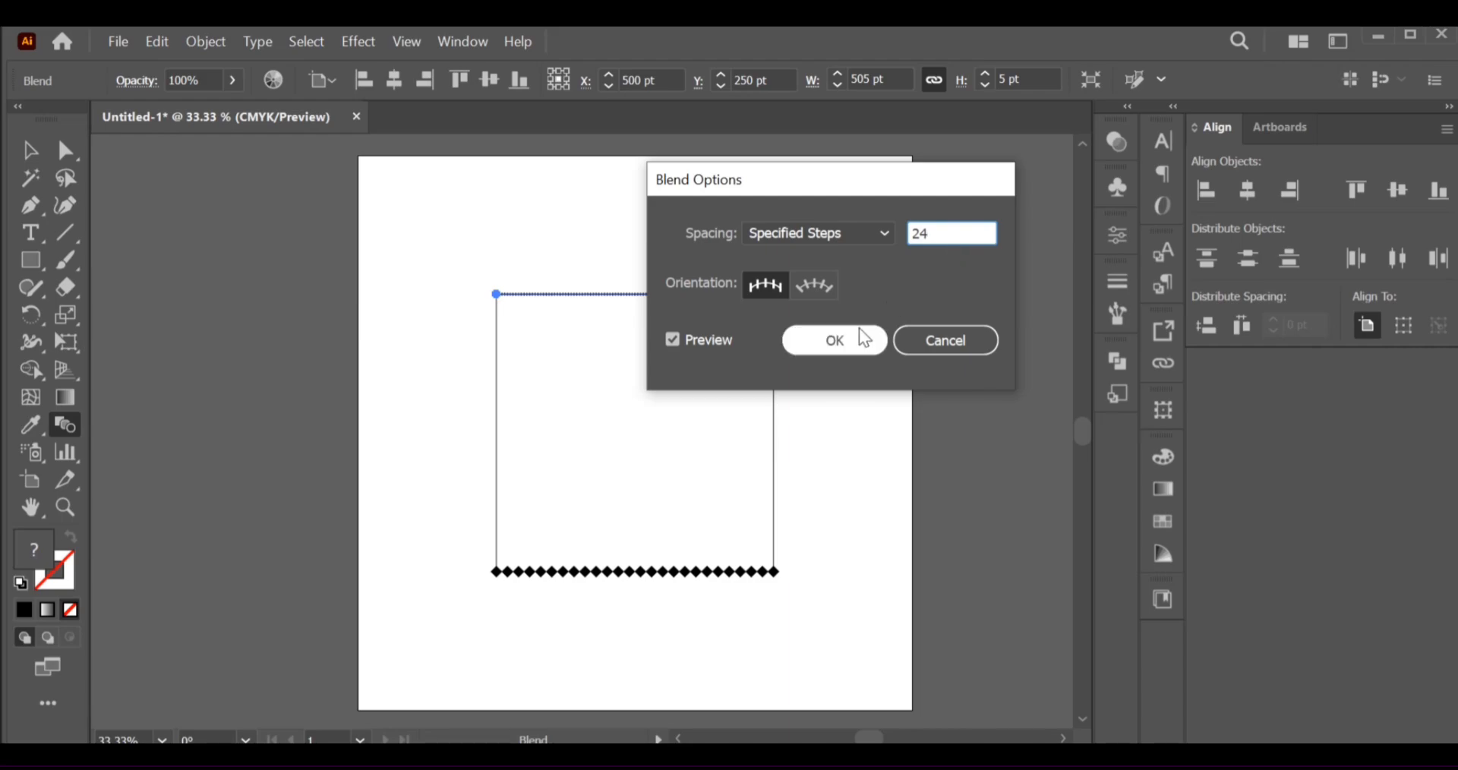
{"action": "left_click", "coordinate": [856, 339]}
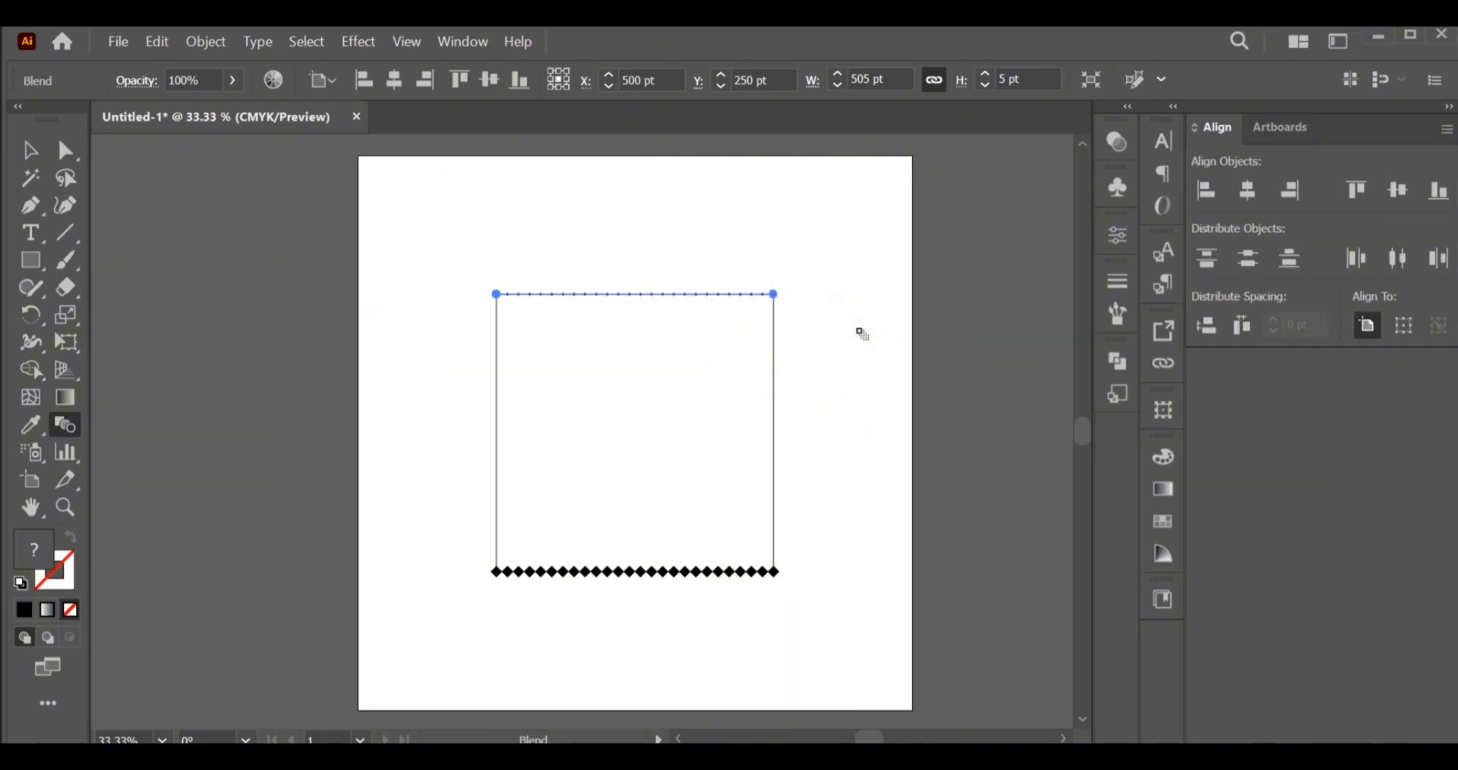
{"action": "left_click", "coordinate": [30, 150]}
{"action": "left_click", "coordinate": [550, 210]}
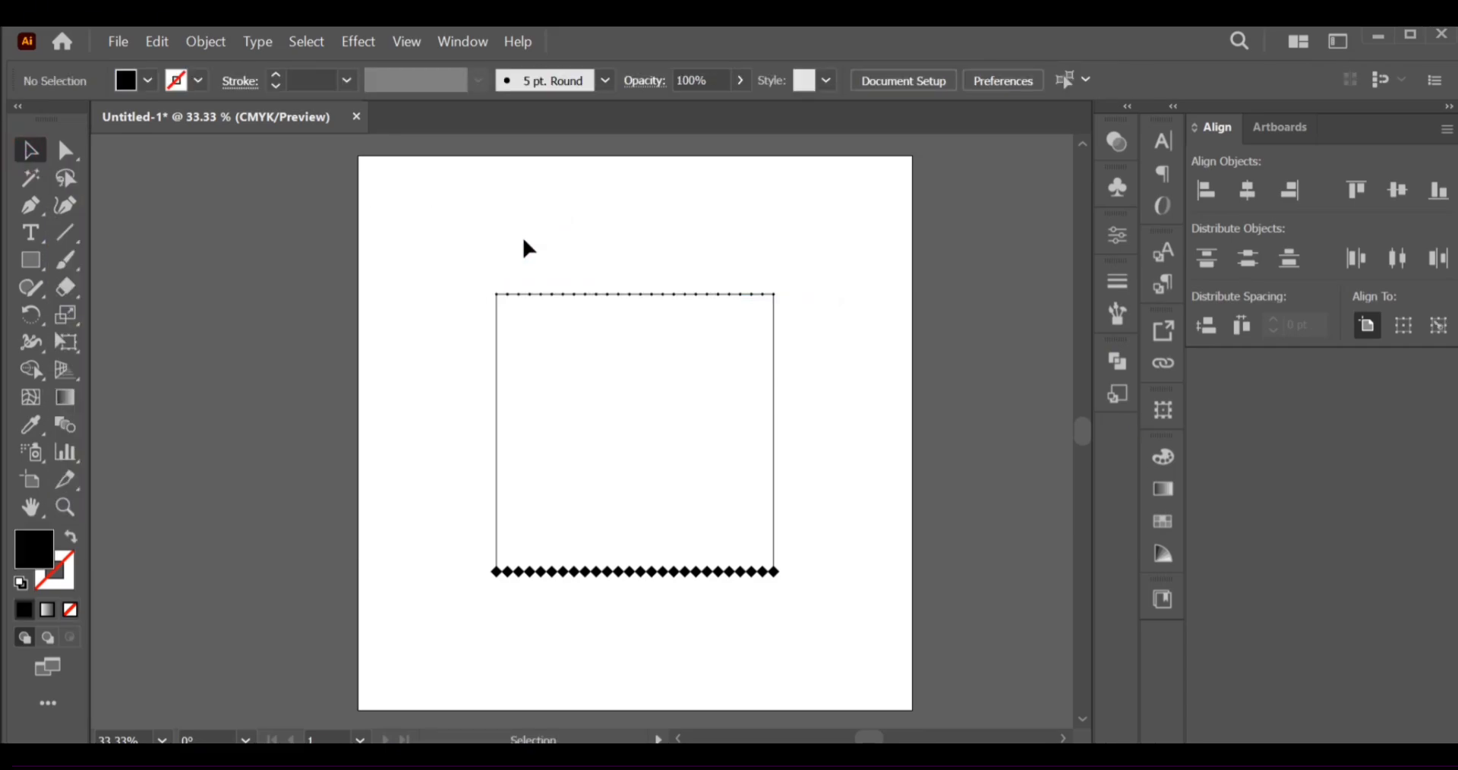
Expand the upper and lower diamond blends into separate shapes, with Object and Fill included
{"action": "left_click_drag", "start_coordinate": [464, 263], "coordinate": [552, 605]}
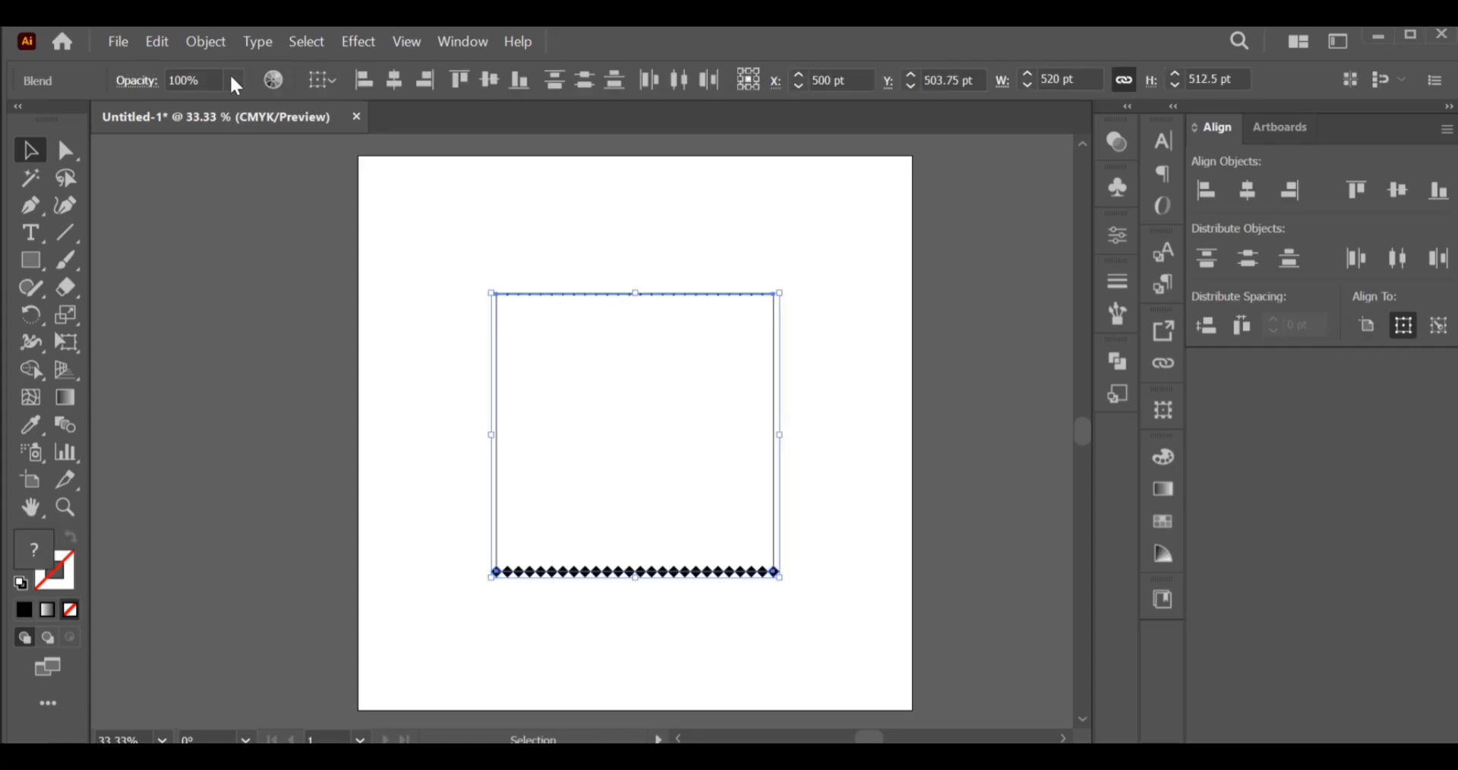
{"action": "left_click", "coordinate": [205, 41]}
{"action": "left_click", "coordinate": [281, 213]}
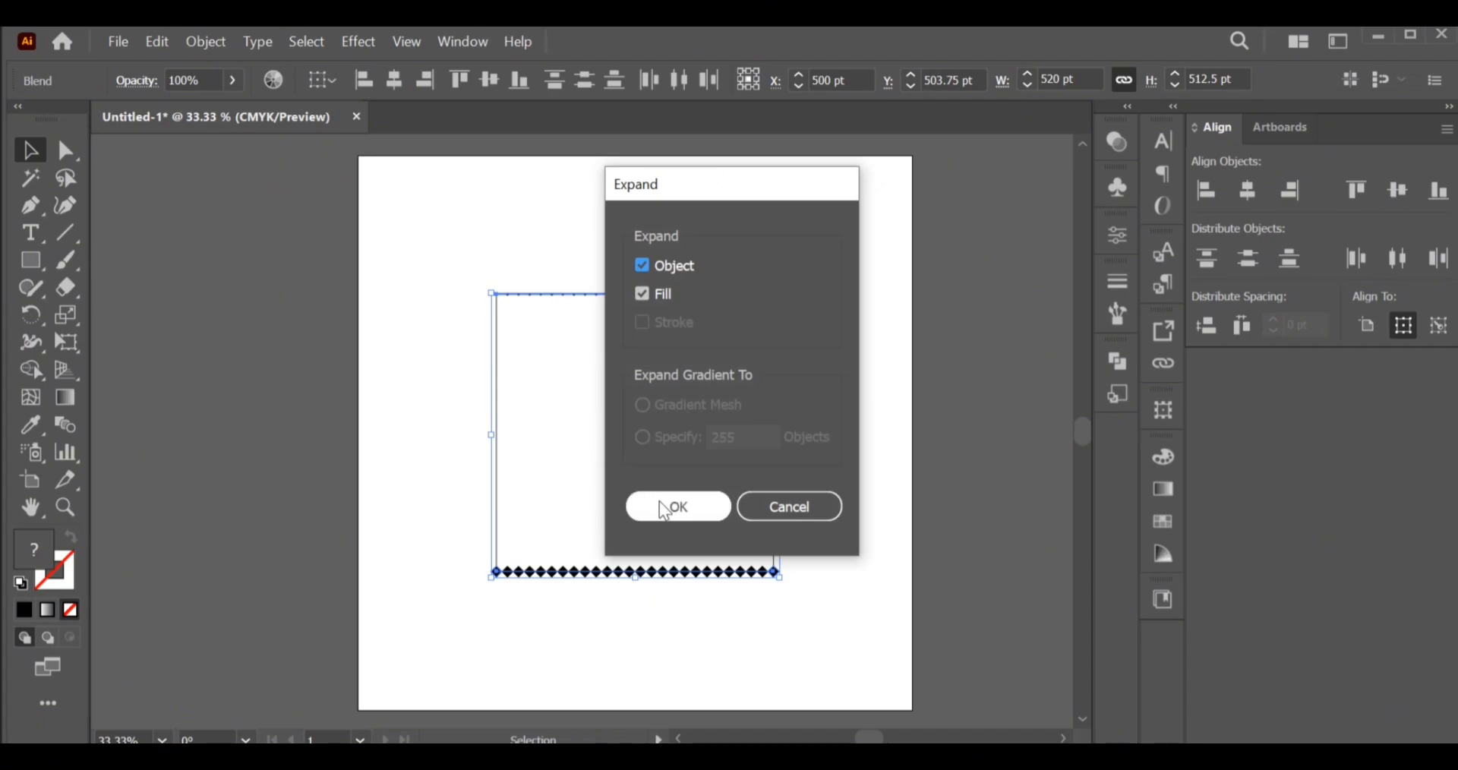
{"action": "left_click", "coordinate": [661, 505]}
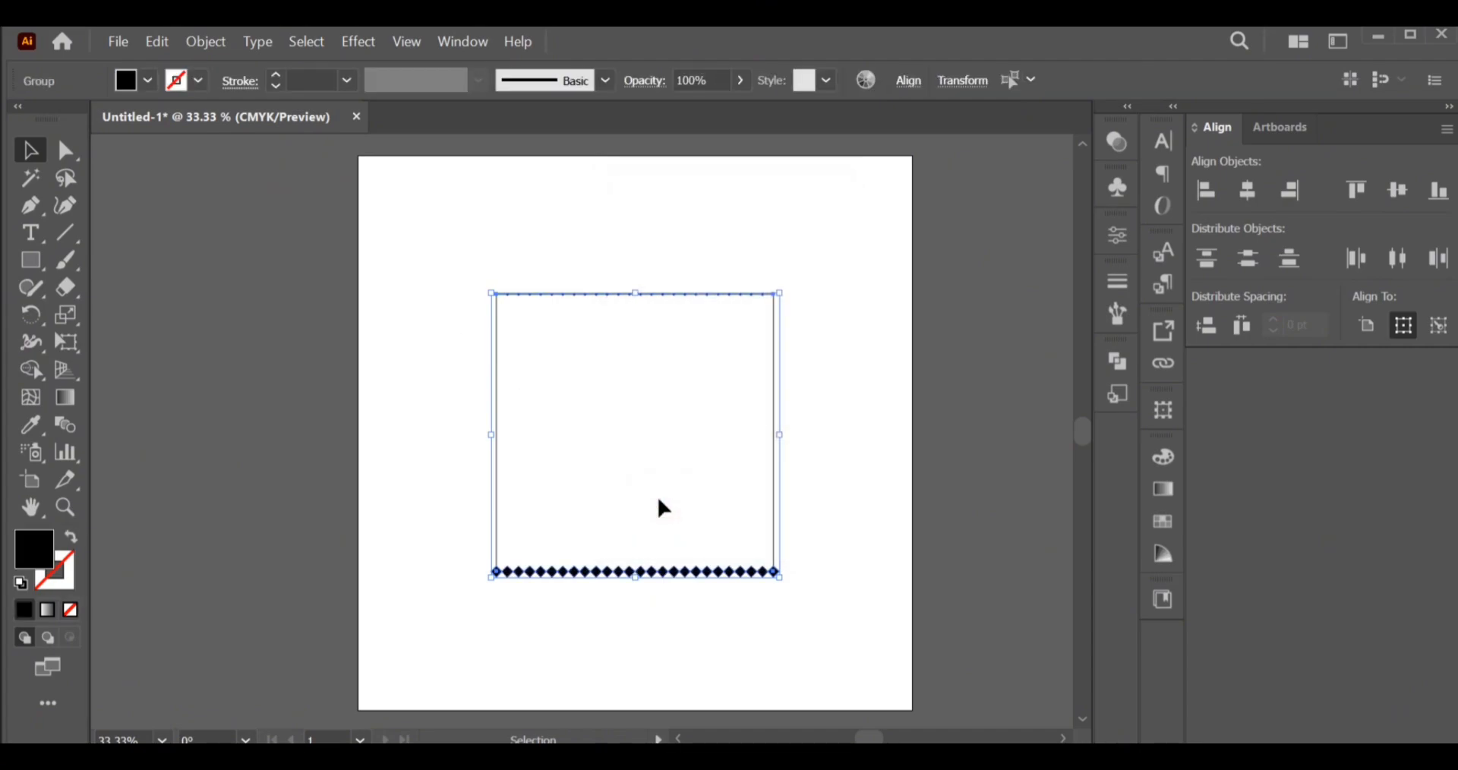
{"action": "left_click", "coordinate": [537, 260]}
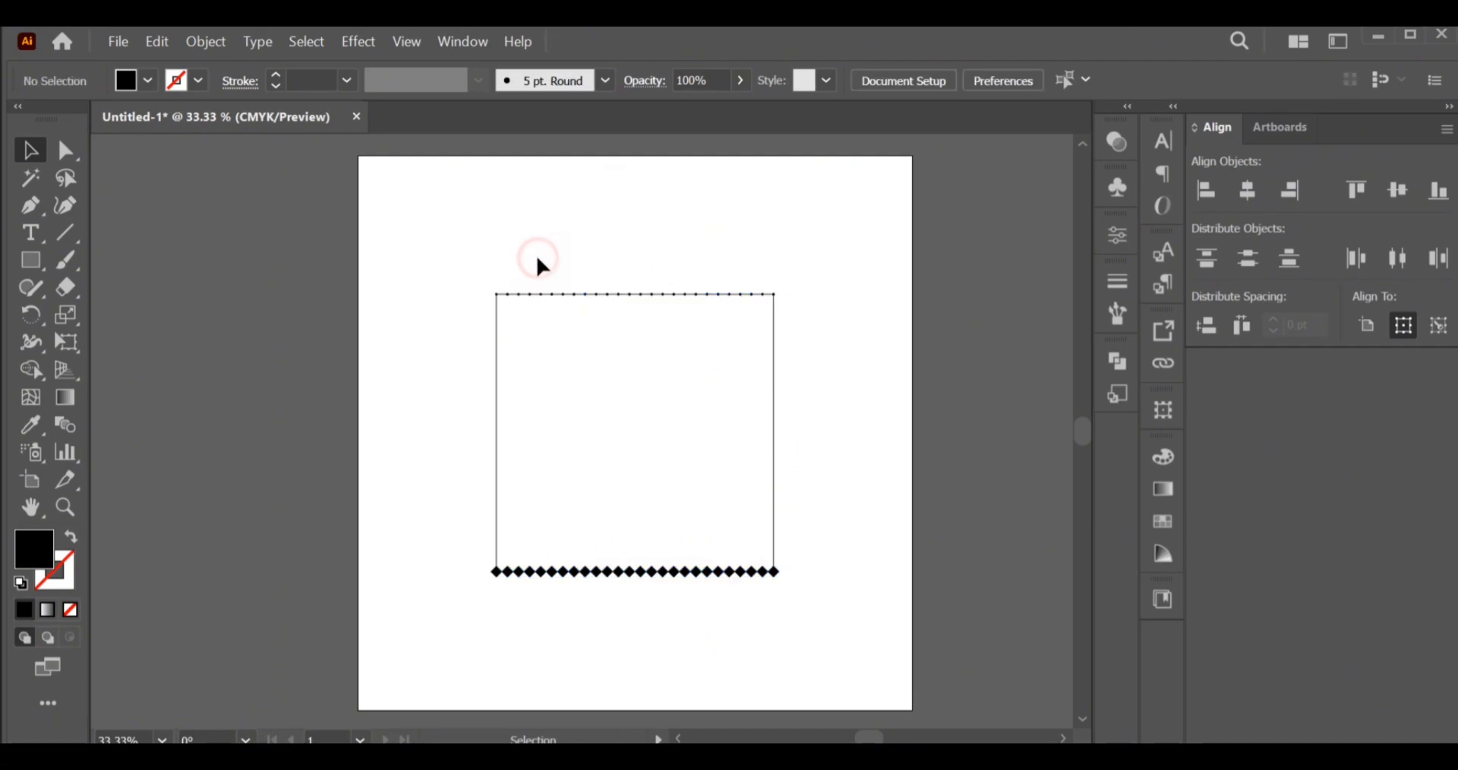
Blend the expanded upper and lower diamond rows together to fill the outlined square
{"action": "left_click_drag", "start_coordinate": [480, 262], "coordinate": [557, 612]}
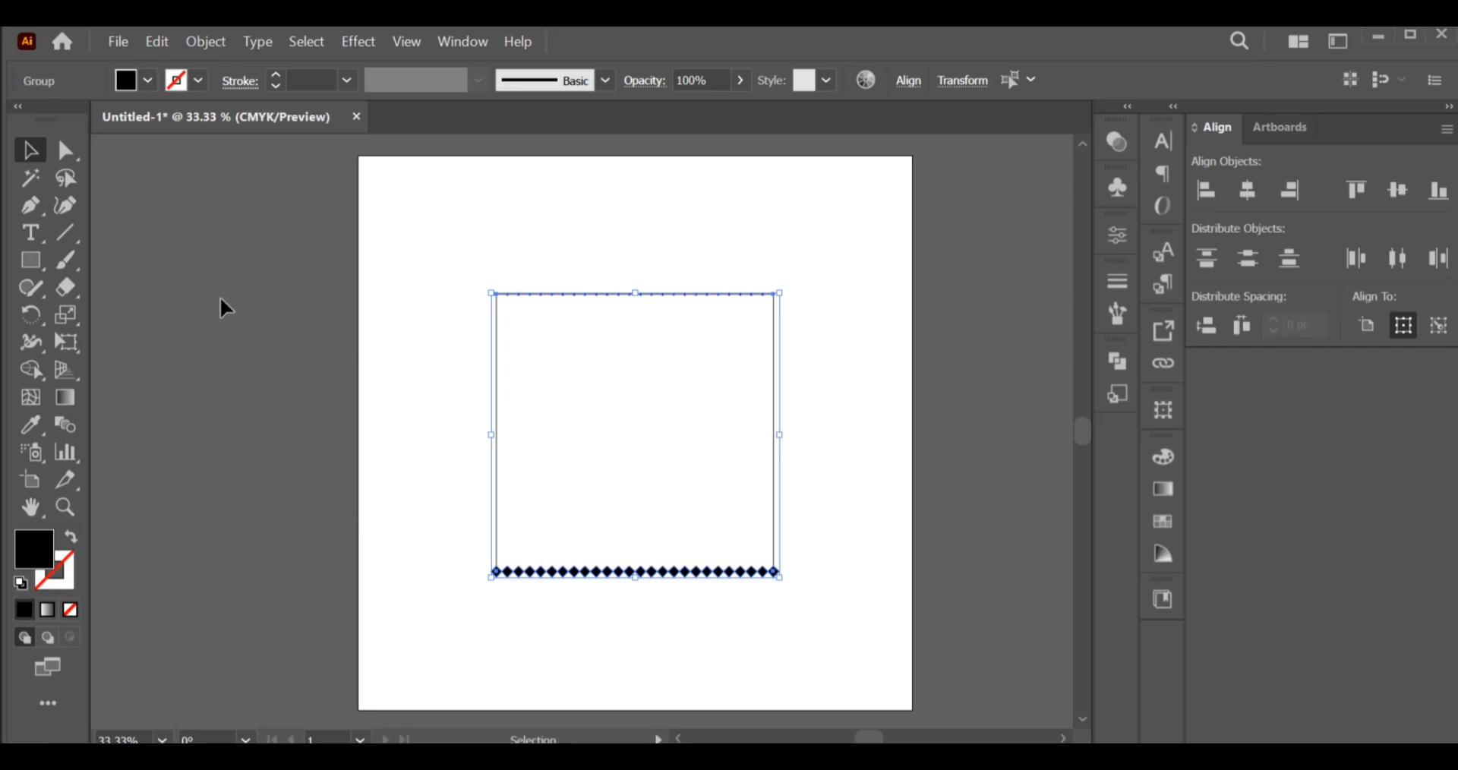
{"action": "left_click", "coordinate": [217, 46]}
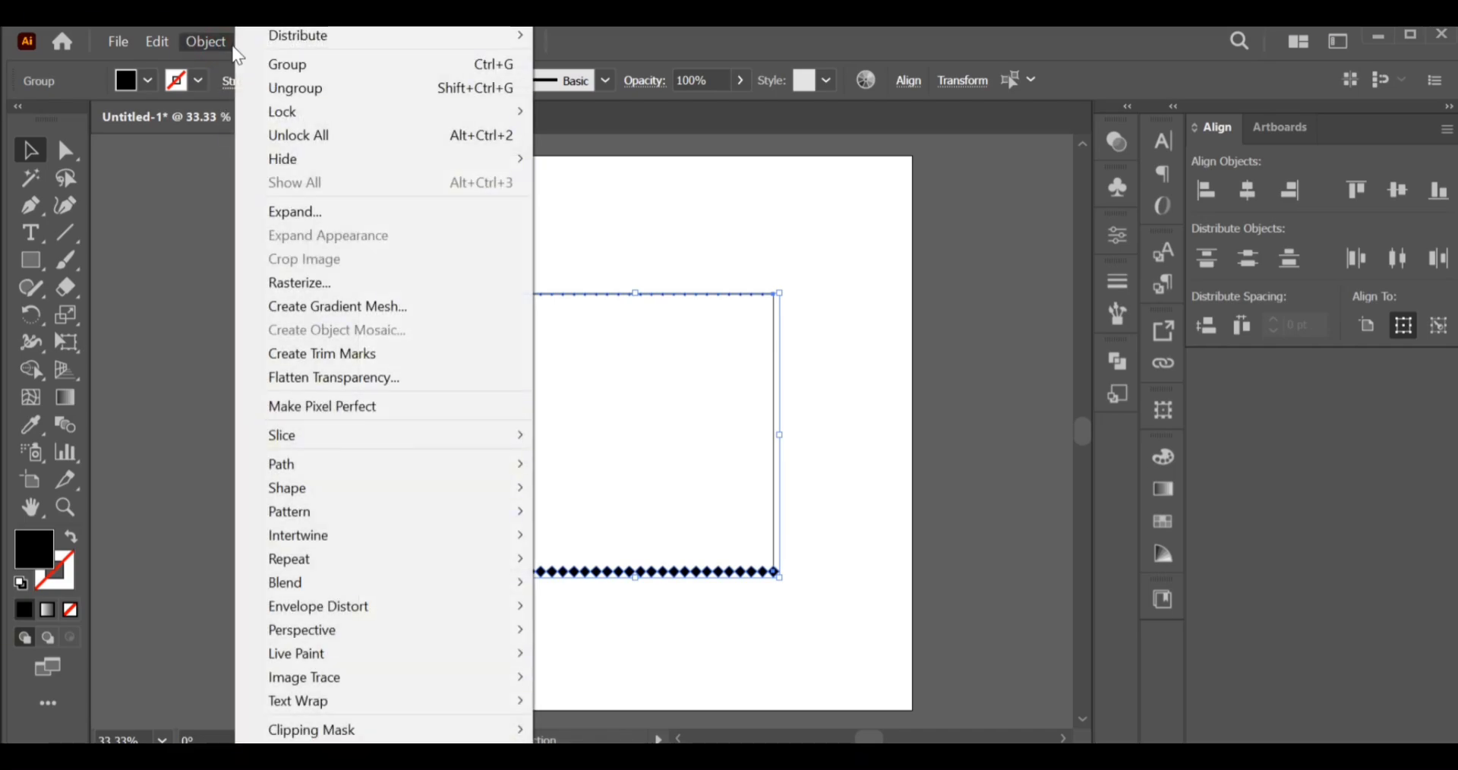
{"action": "mouse_move", "coordinate": [272, 44]}
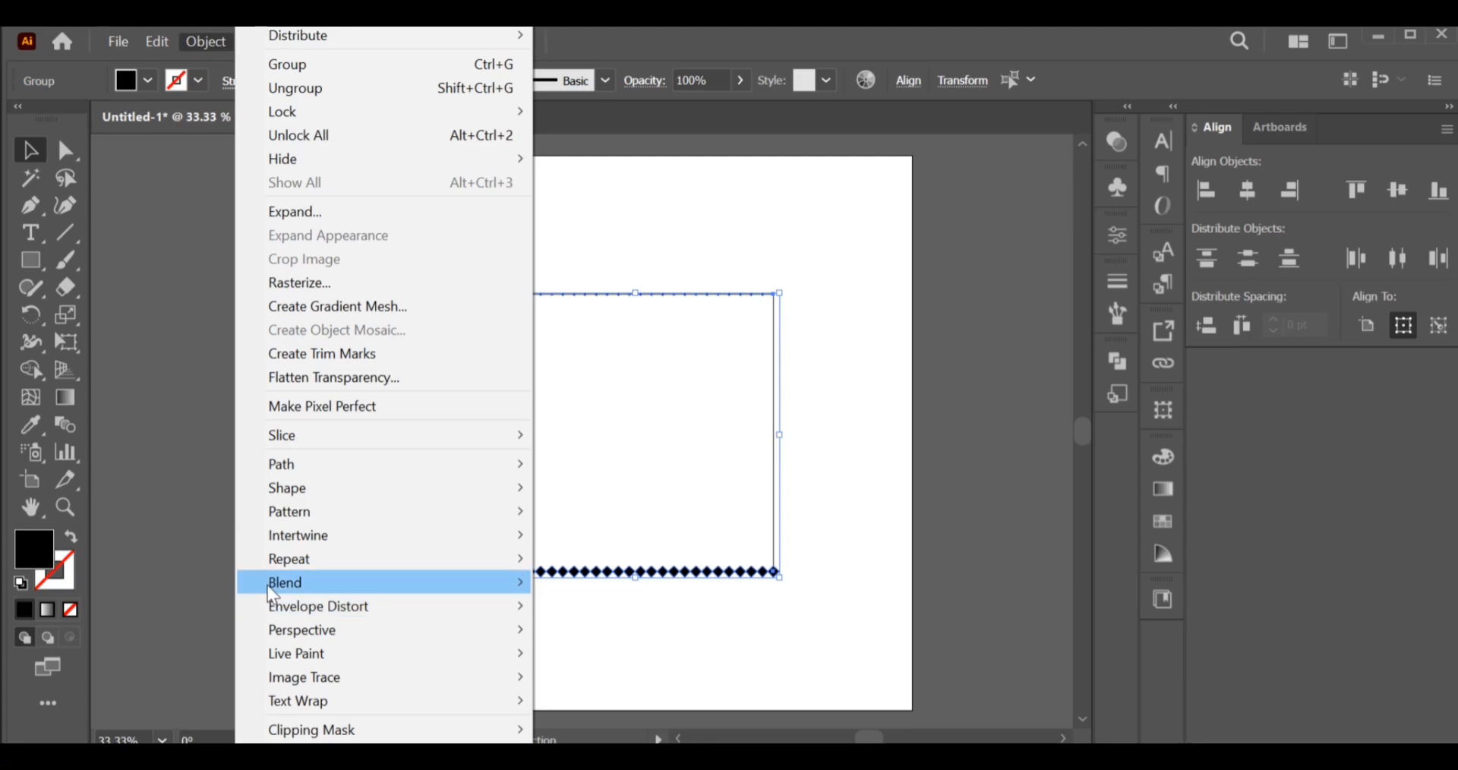
{"action": "mouse_move", "coordinate": [267, 585]}
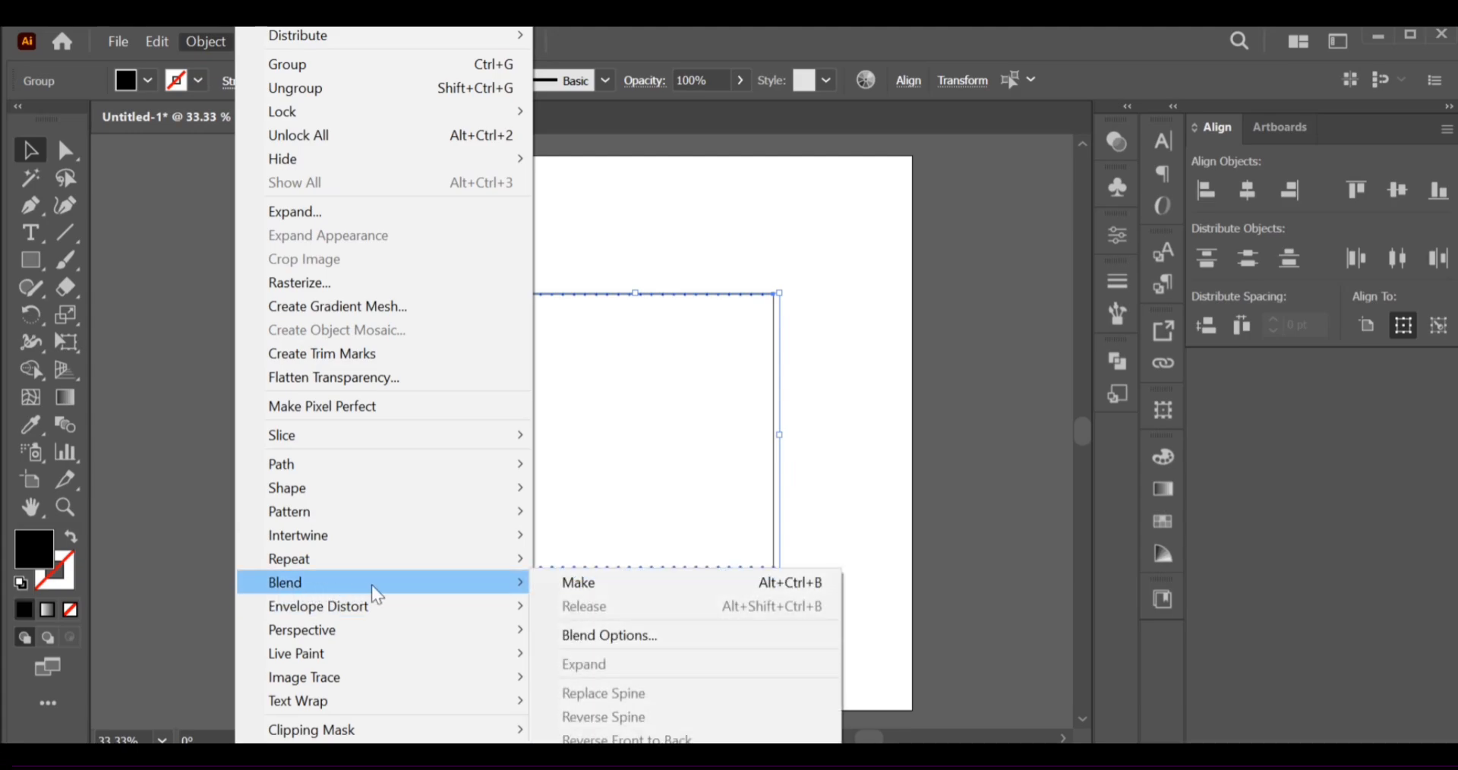
{"action": "left_click", "coordinate": [611, 587]}
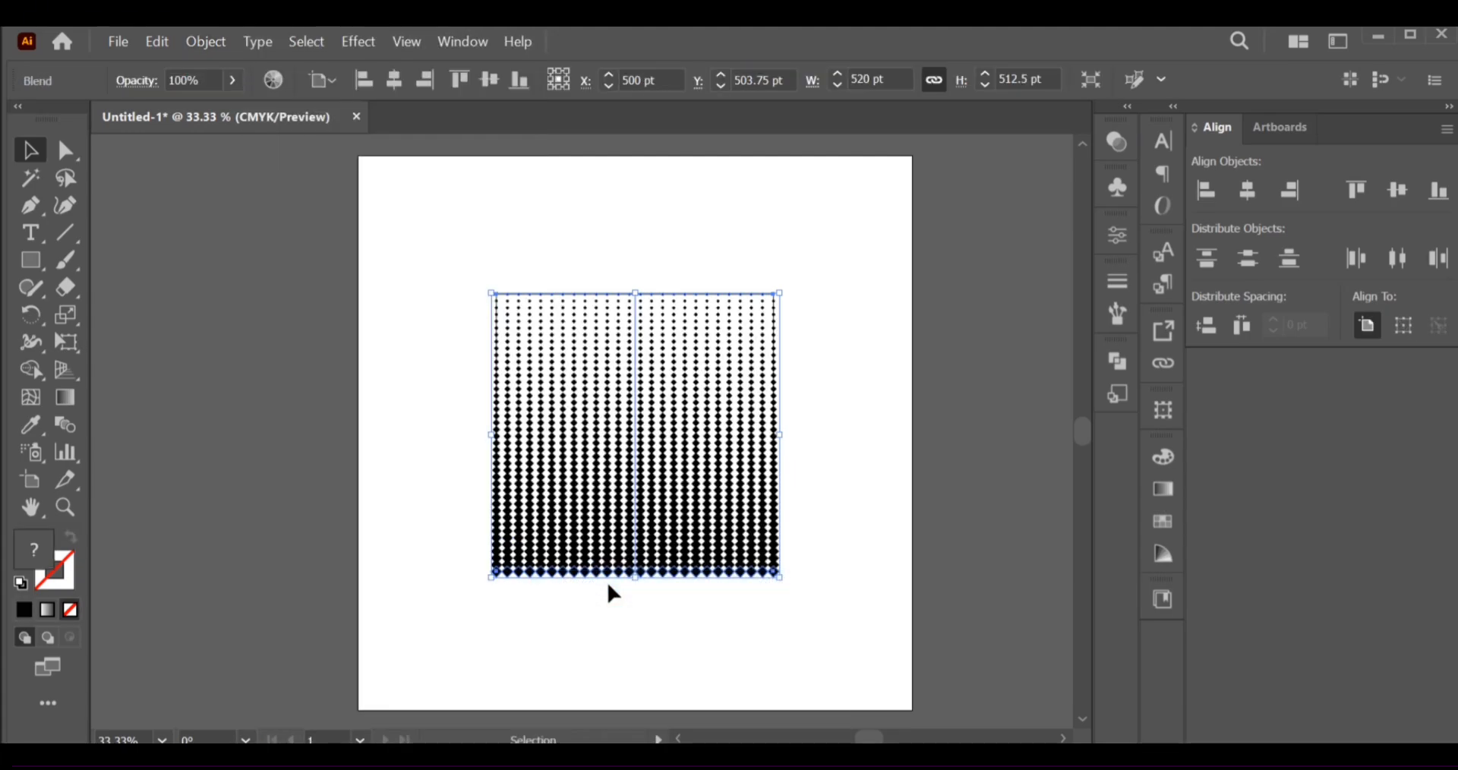
Set the spacing of the blend between the two rows to Specified Steps with 23 steps
{"action": "double_click", "coordinate": [64, 426]}
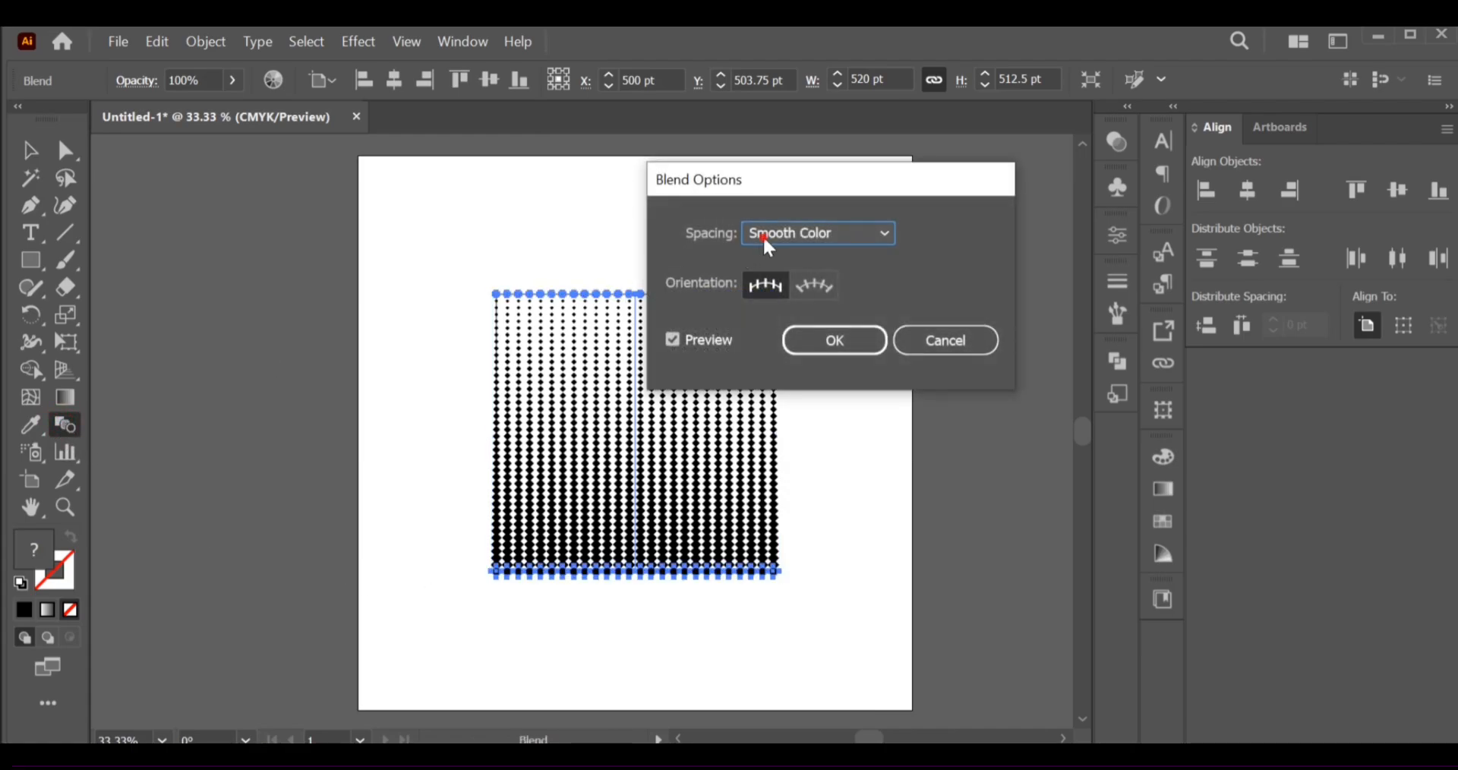
{"action": "left_click", "coordinate": [764, 239]}
{"action": "left_click", "coordinate": [777, 278]}
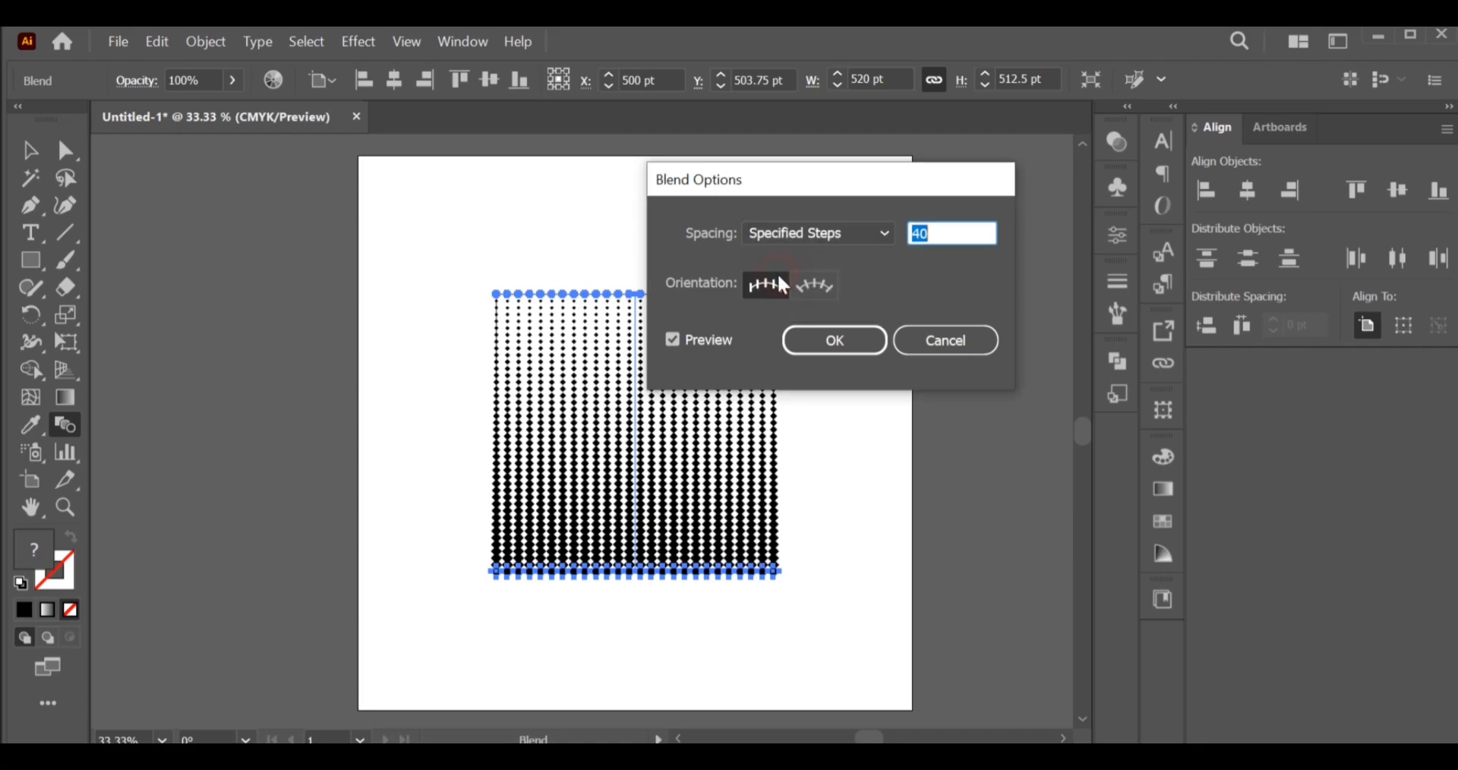
{"action": "type", "text": "23"}
{"action": "left_click", "coordinate": [858, 339]}
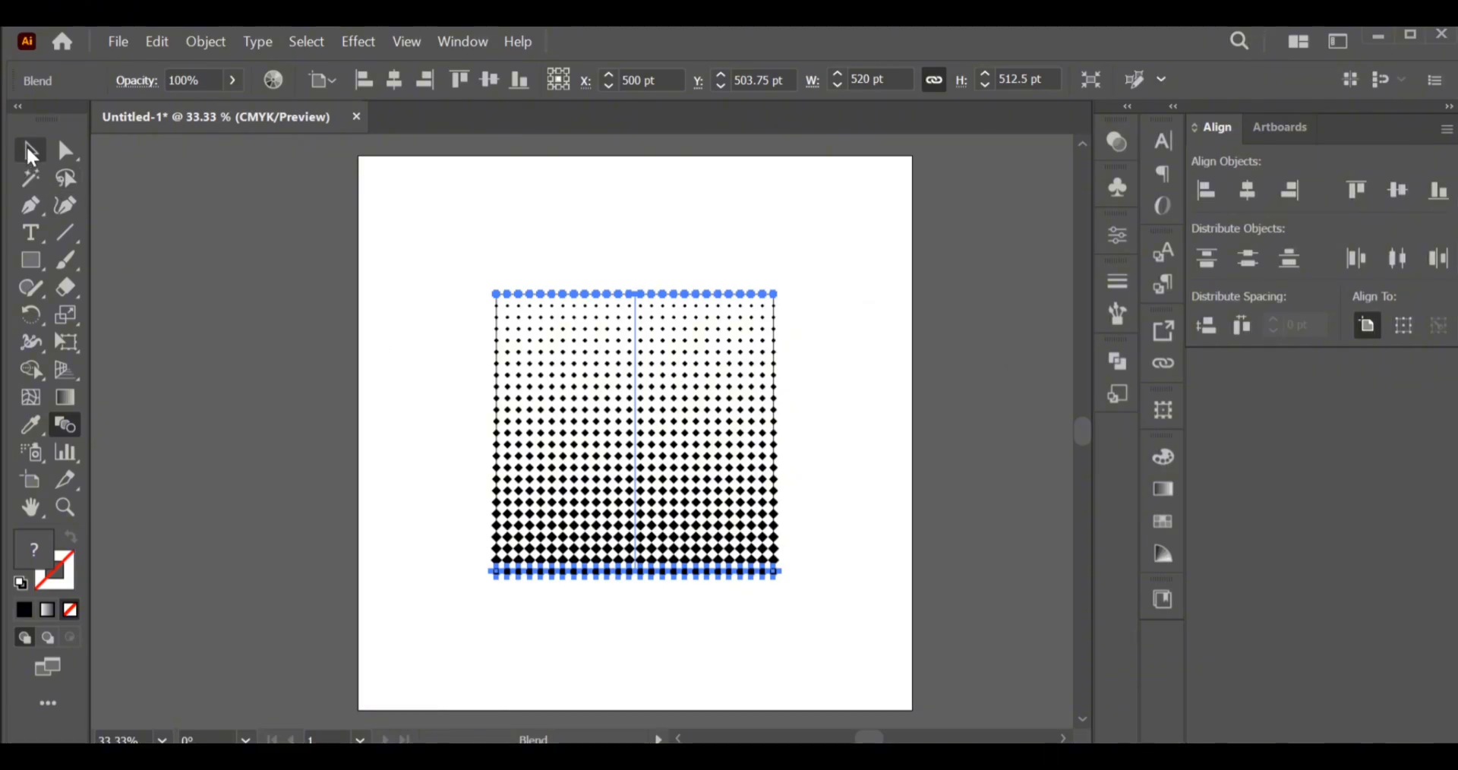
{"action": "left_click", "coordinate": [28, 155]}
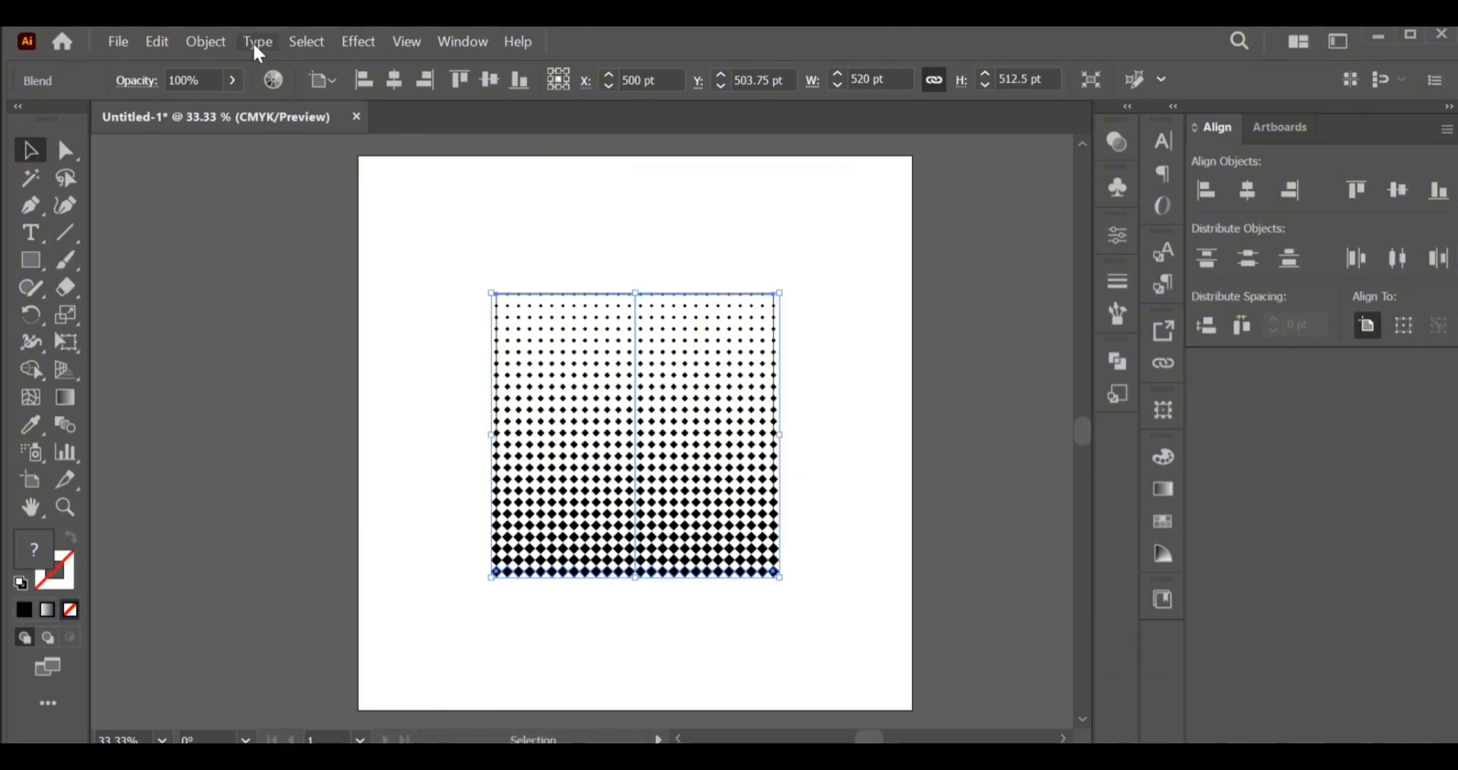
Expand the blend filling the square into individual diamond shapes
{"action": "left_click", "coordinate": [220, 42]}
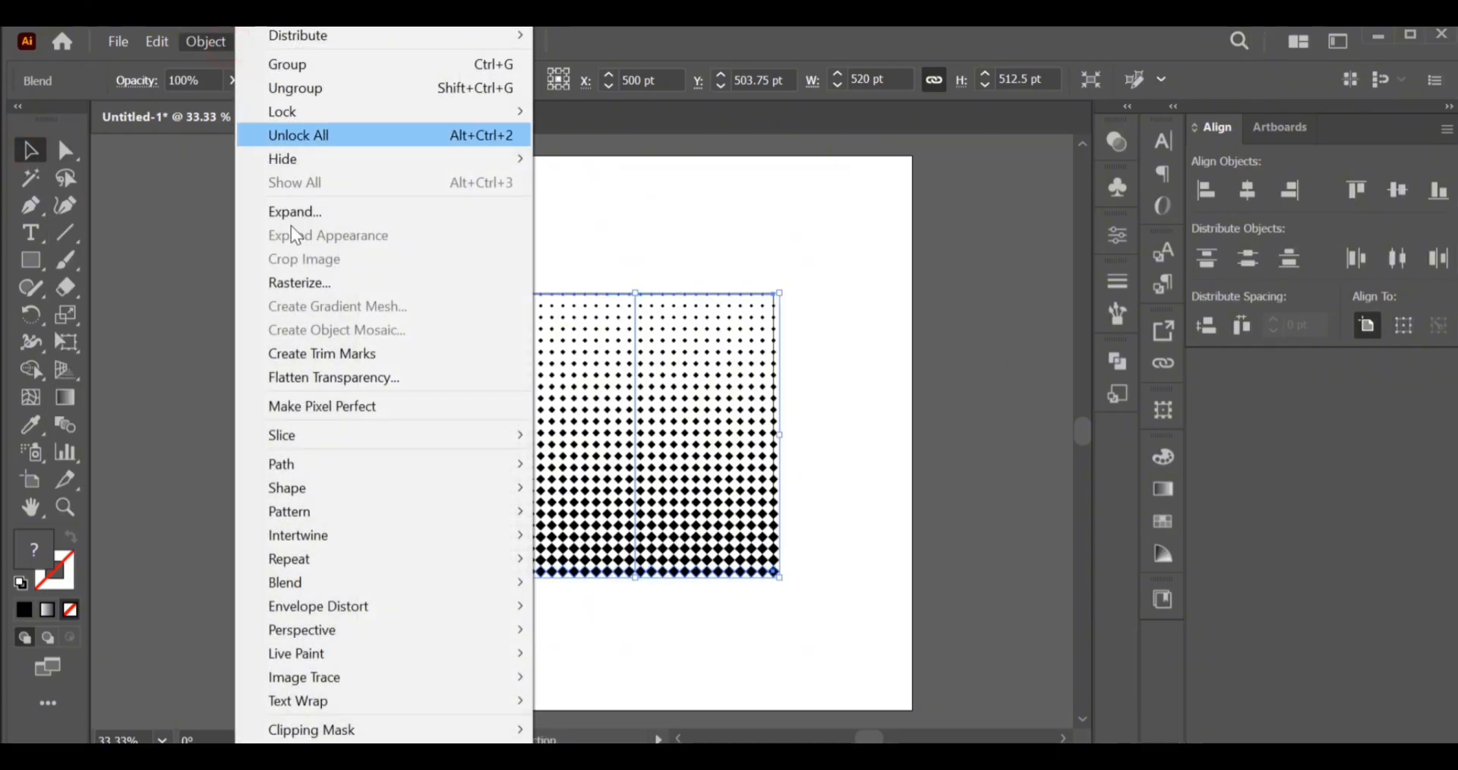
{"action": "left_click", "coordinate": [346, 218]}
{"action": "left_click", "coordinate": [677, 502]}
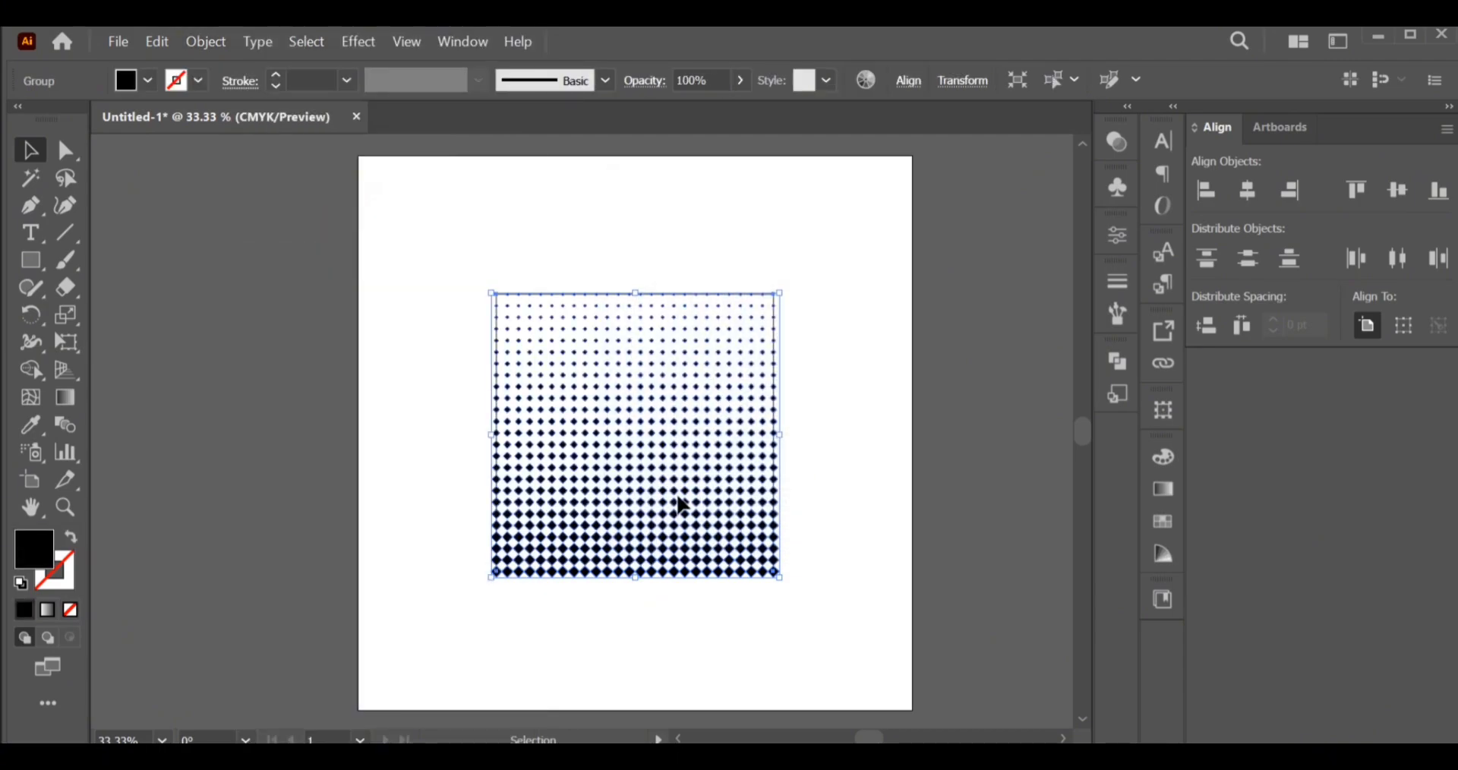
Start a Transform effect on the expanded diamond group with the preview on and 1 copy
{"action": "left_click", "coordinate": [811, 484]}
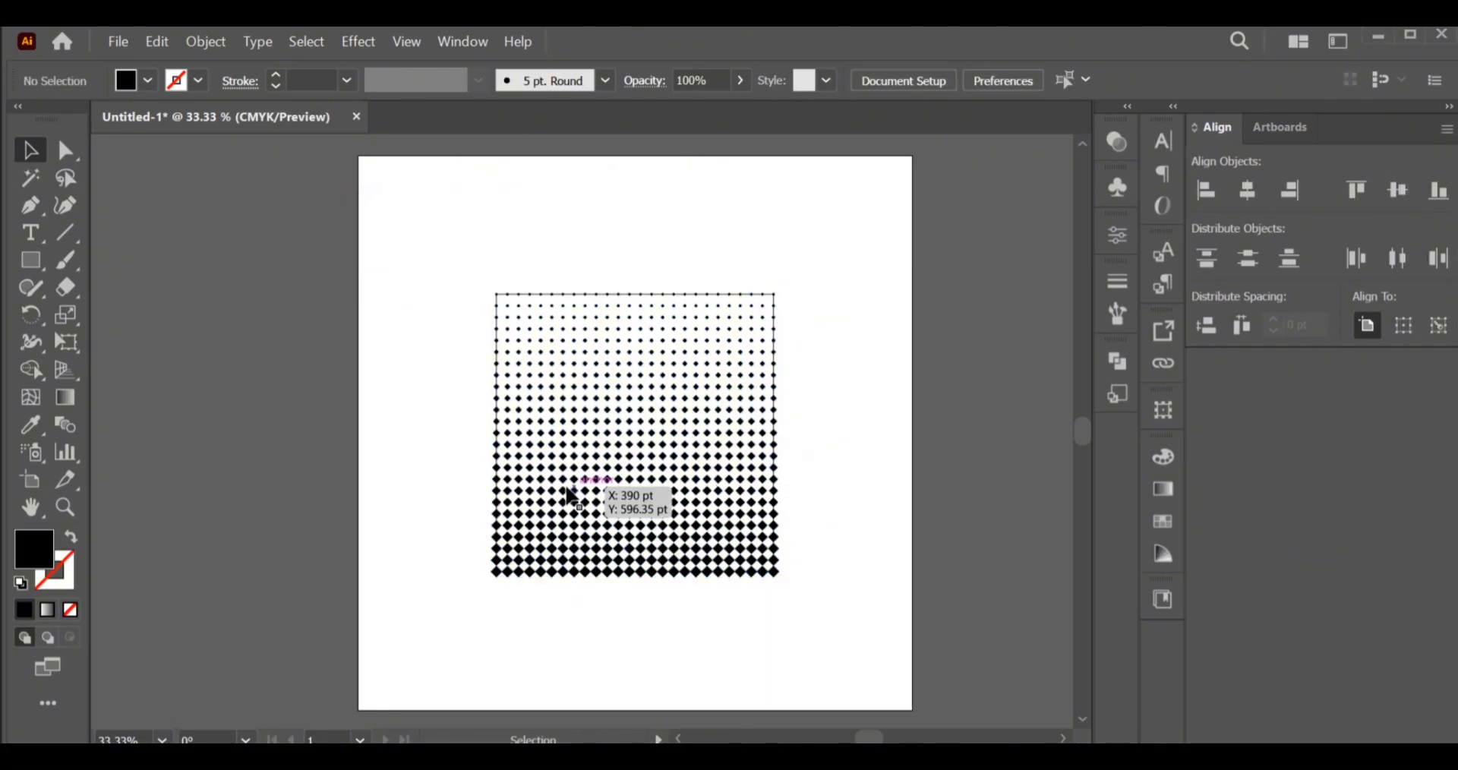
{"action": "scroll", "coordinate": [509, 507], "scroll_direction": "up", "scroll_amount": 4}
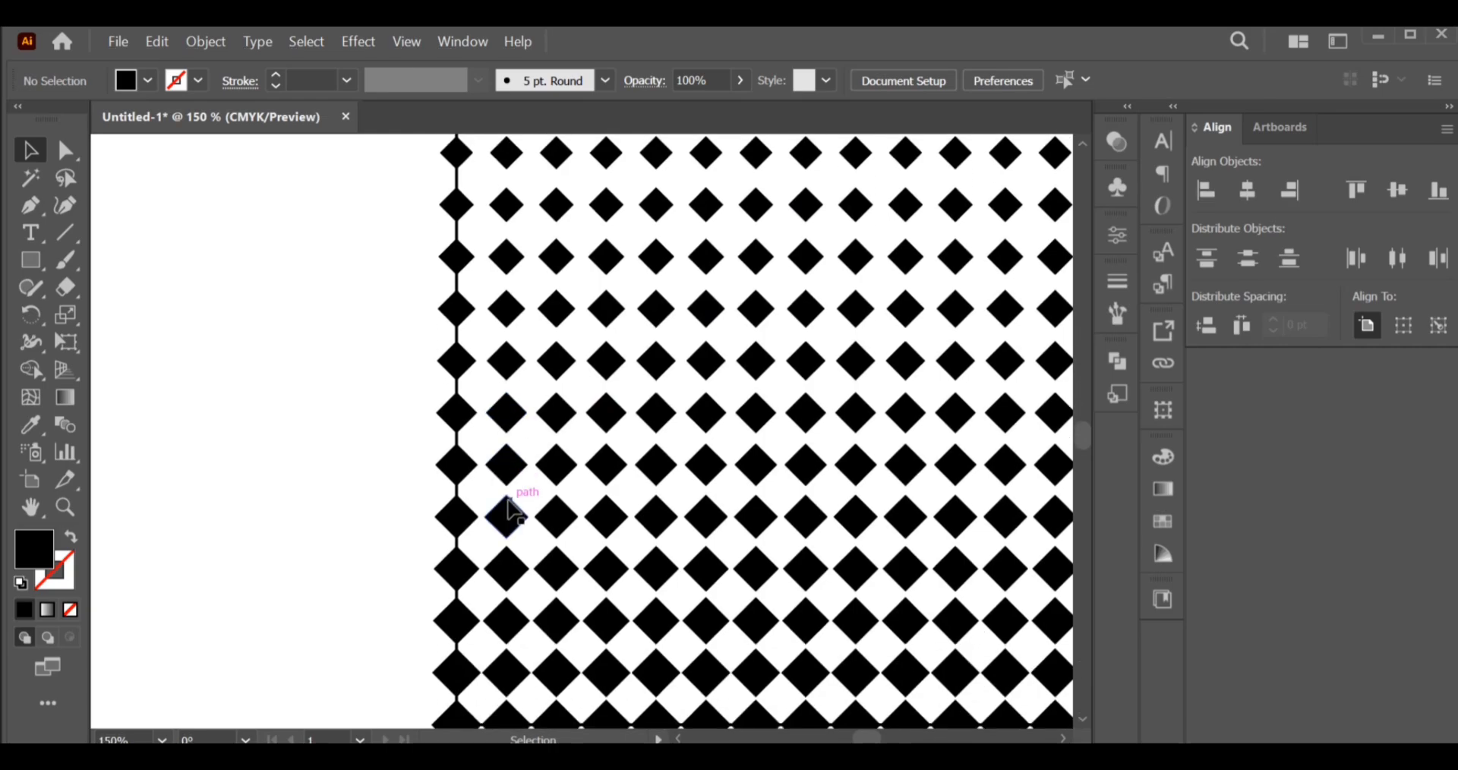
{"action": "scroll", "coordinate": [509, 511], "scroll_direction": "down", "scroll_amount": 4}
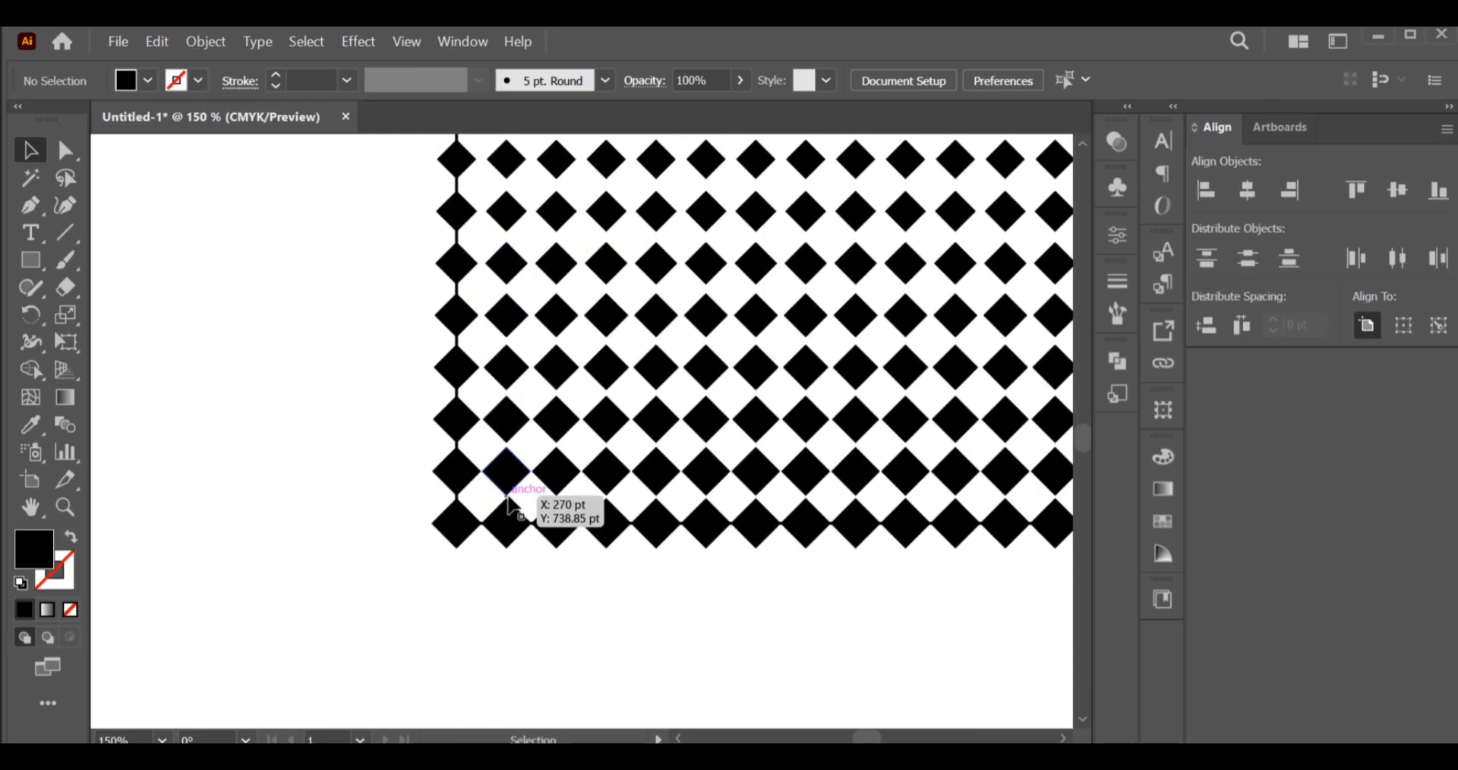
{"action": "left_click_drag", "start_coordinate": [349, 502], "coordinate": [563, 566]}
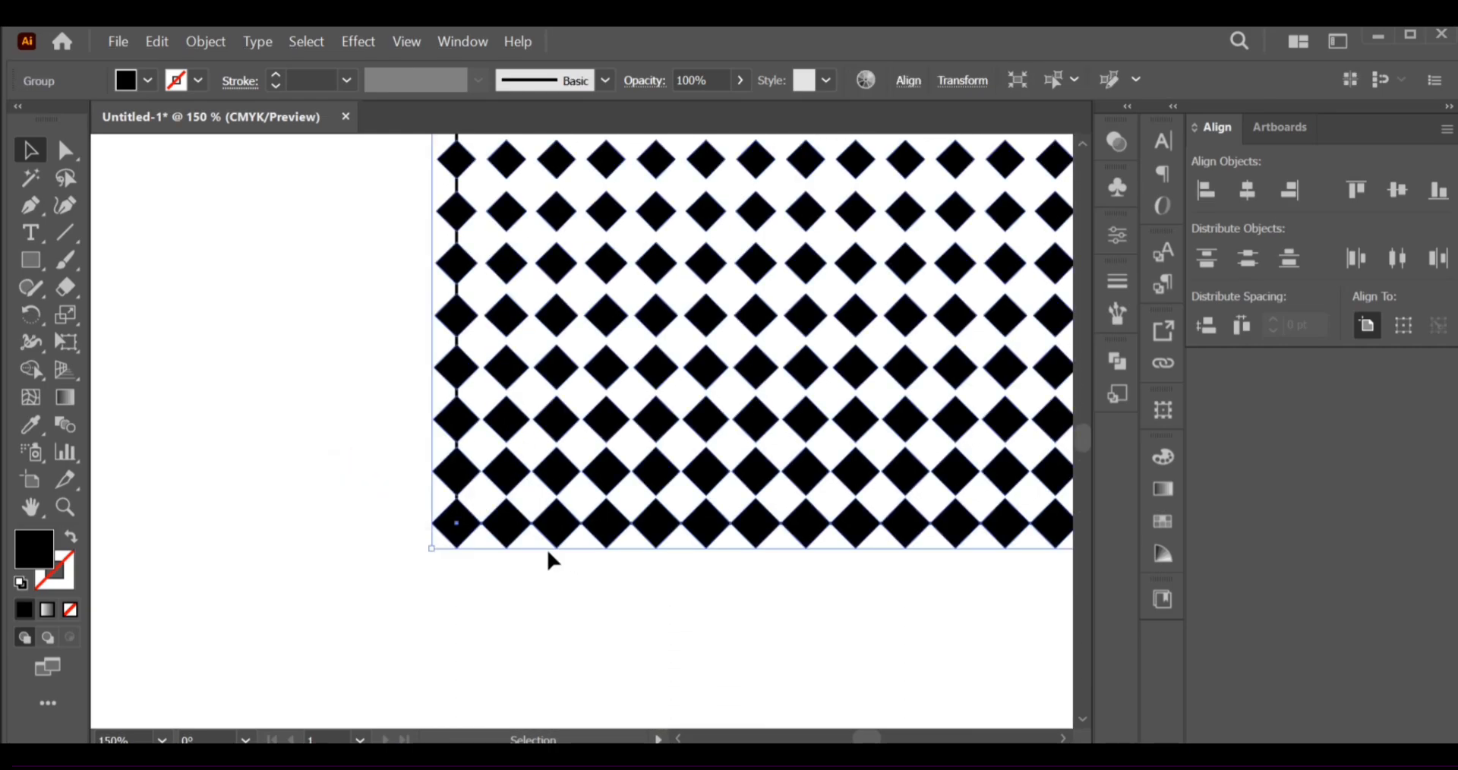
{"action": "left_click", "coordinate": [350, 47]}
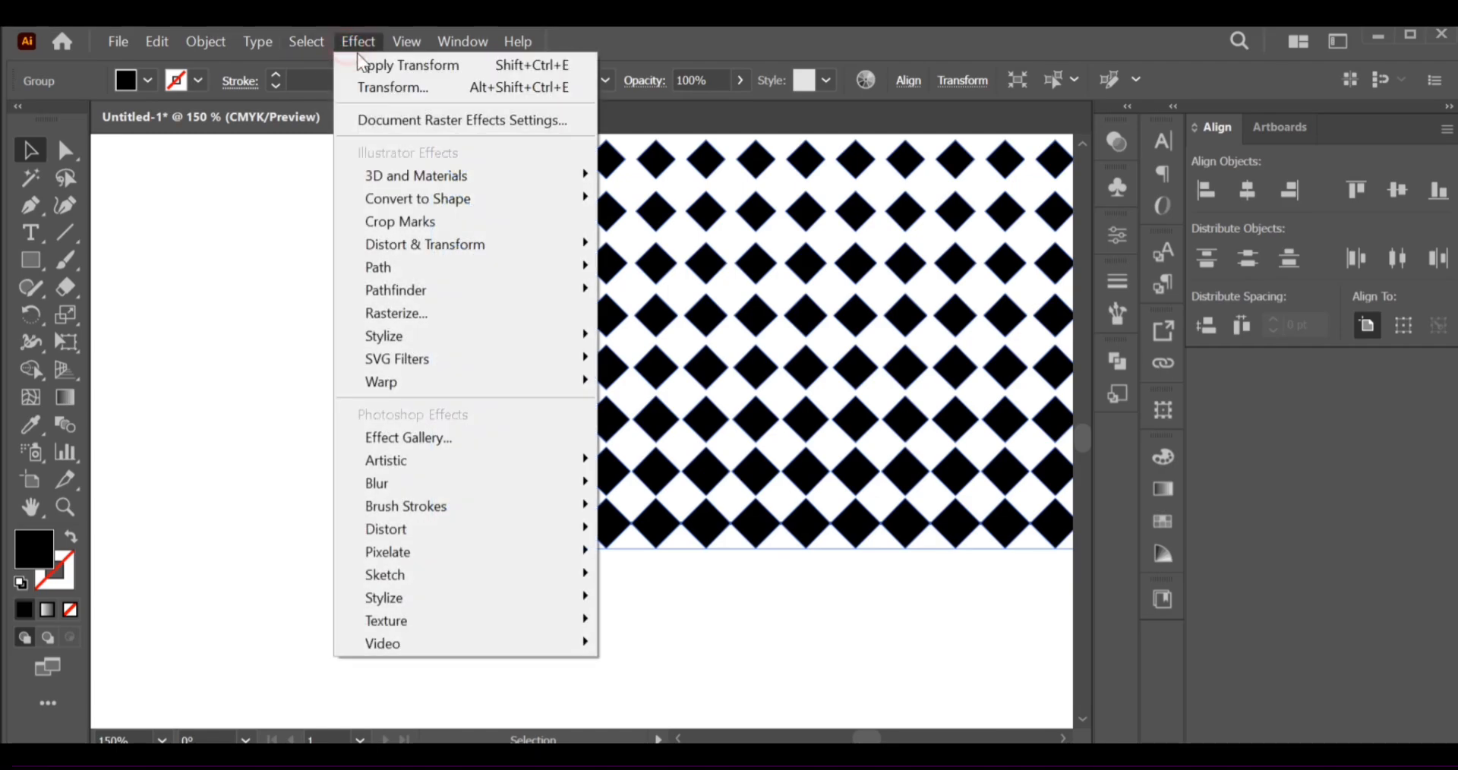
{"action": "mouse_move", "coordinate": [430, 241]}
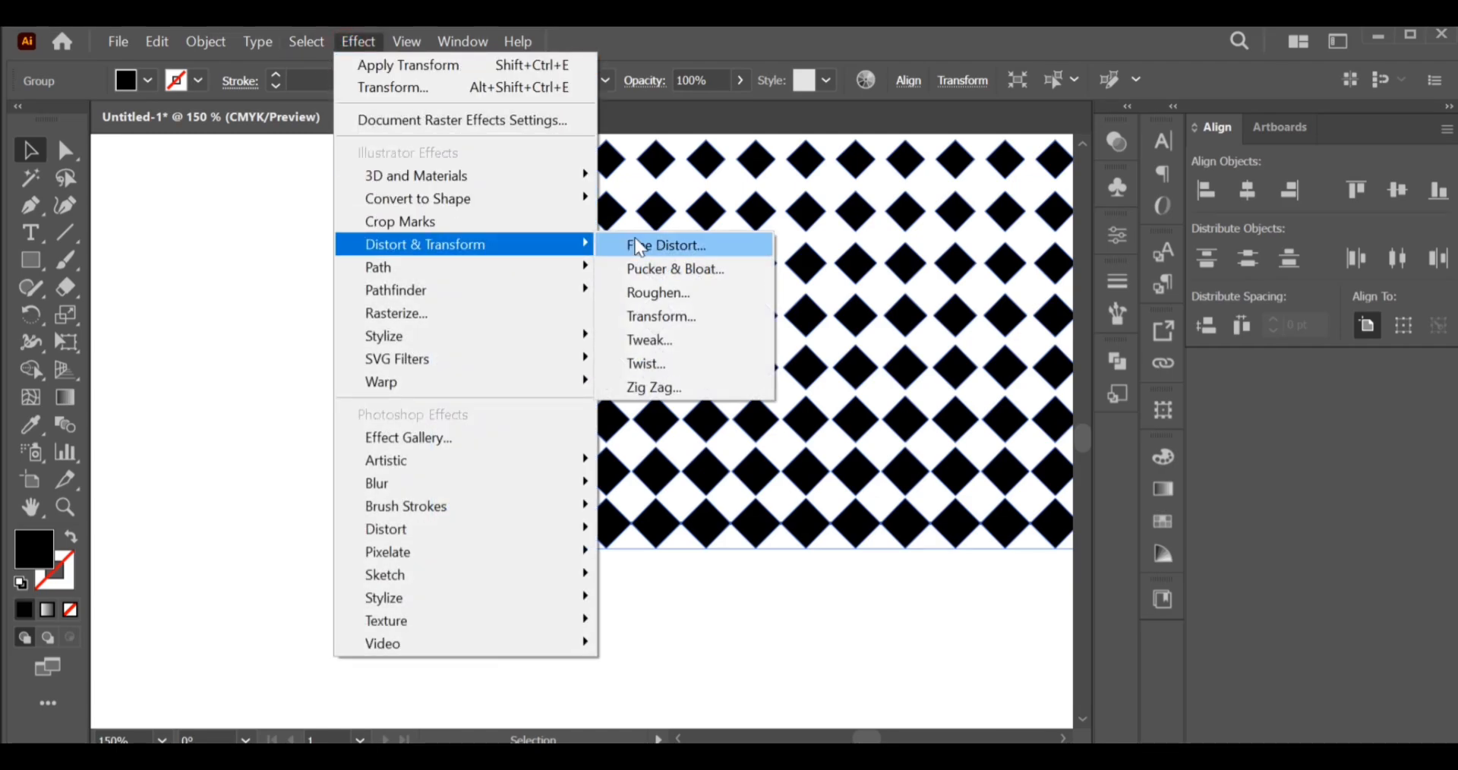
{"action": "left_click", "coordinate": [660, 316]}
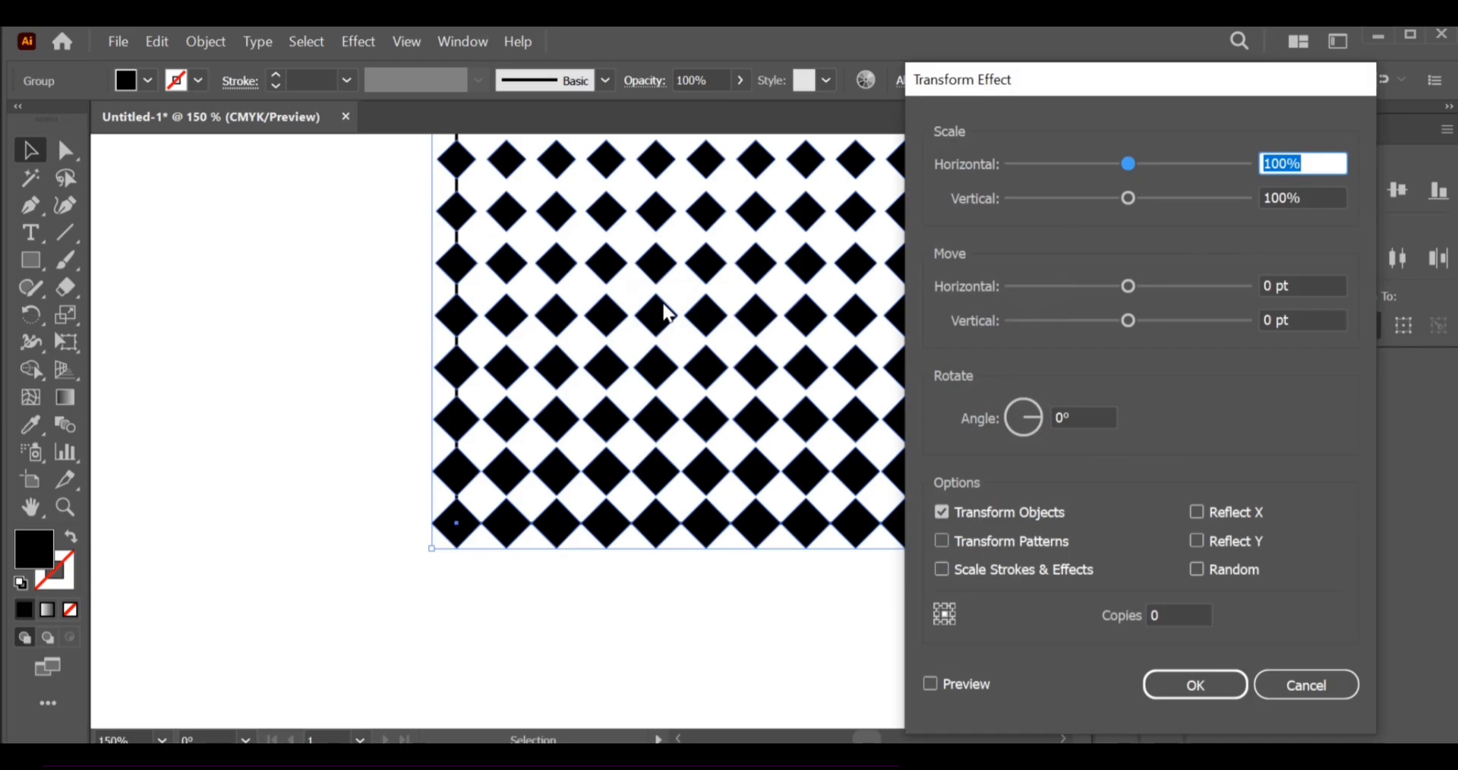
{"action": "left_click_drag", "start_coordinate": [1022, 78], "coordinate": [1072, 58]}
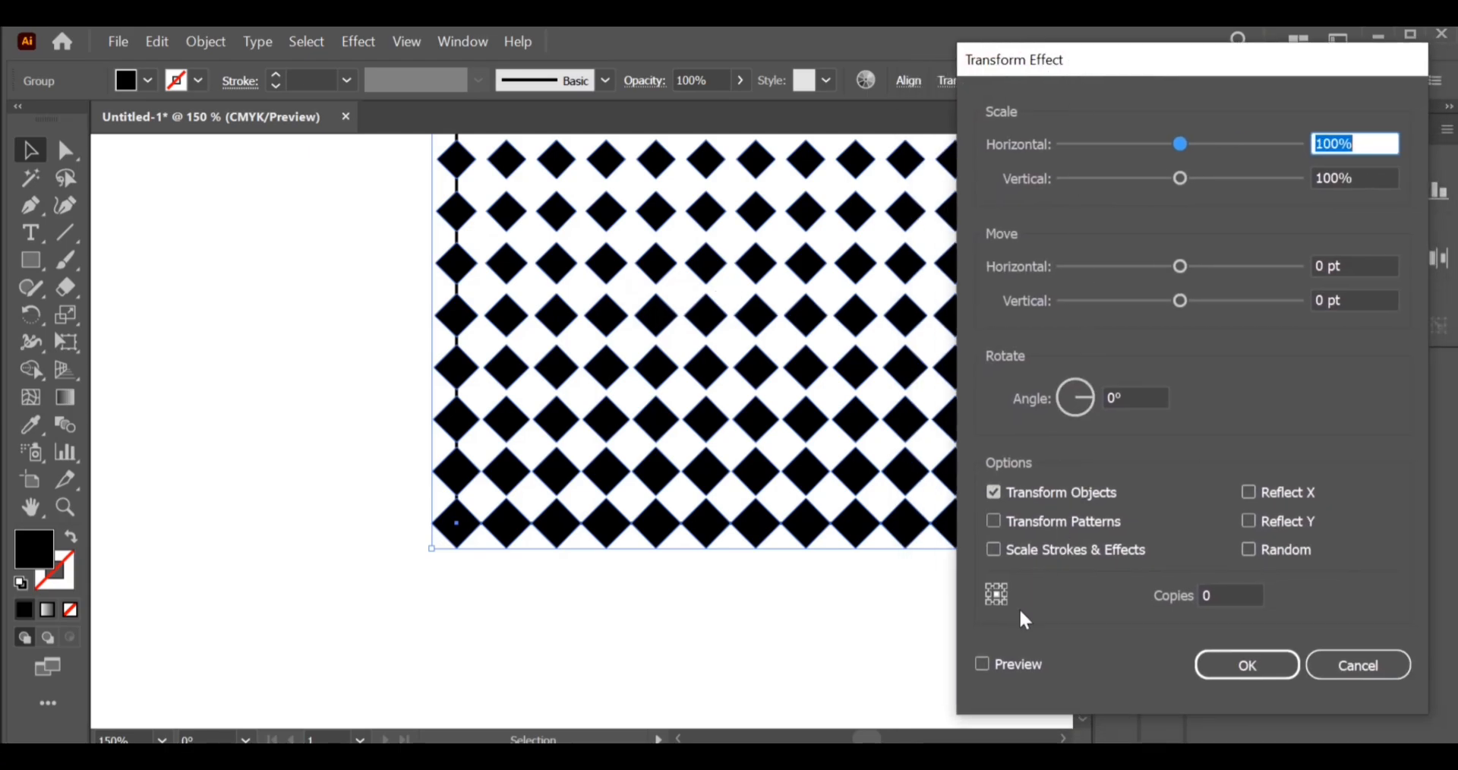
{"action": "left_click", "coordinate": [981, 665]}
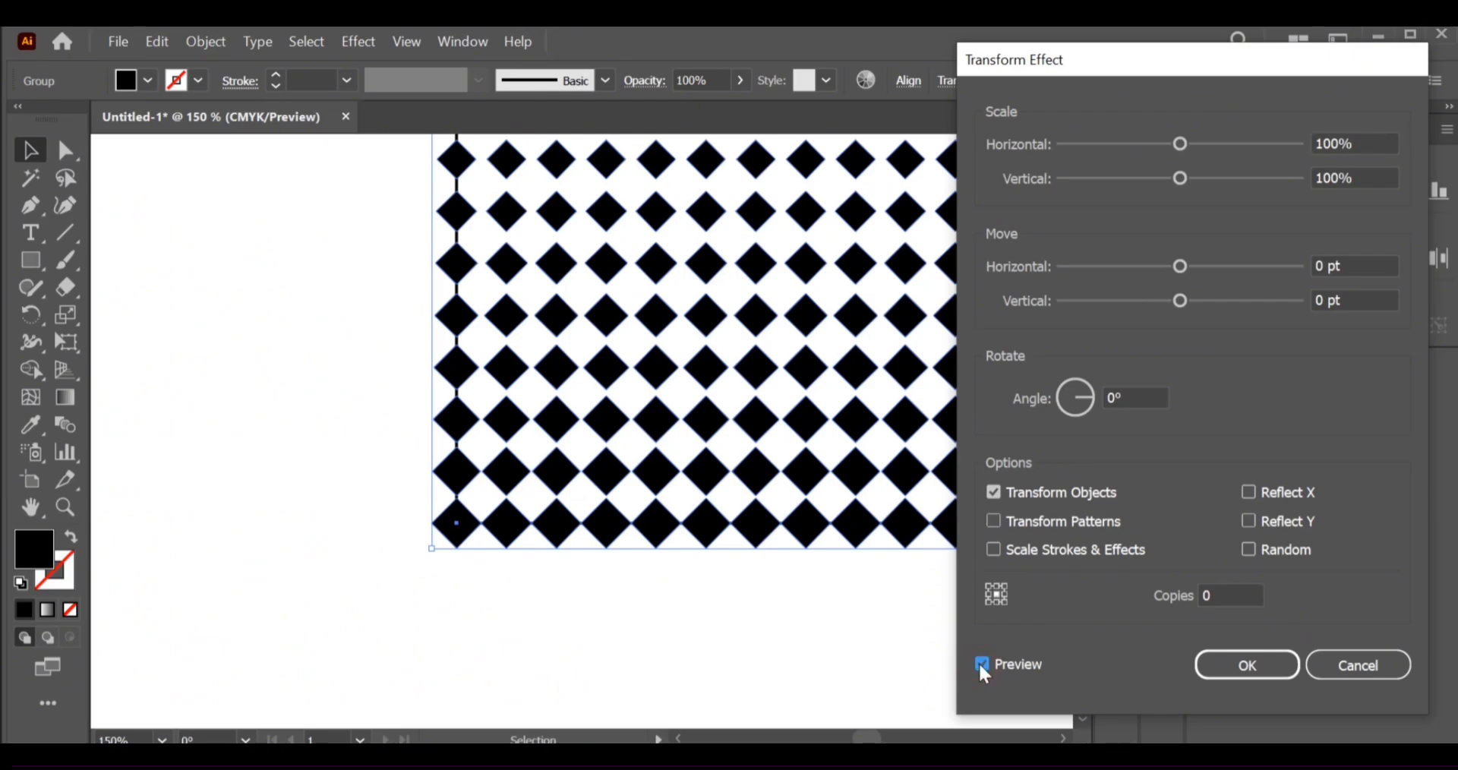
{"action": "left_click", "coordinate": [1213, 596]}
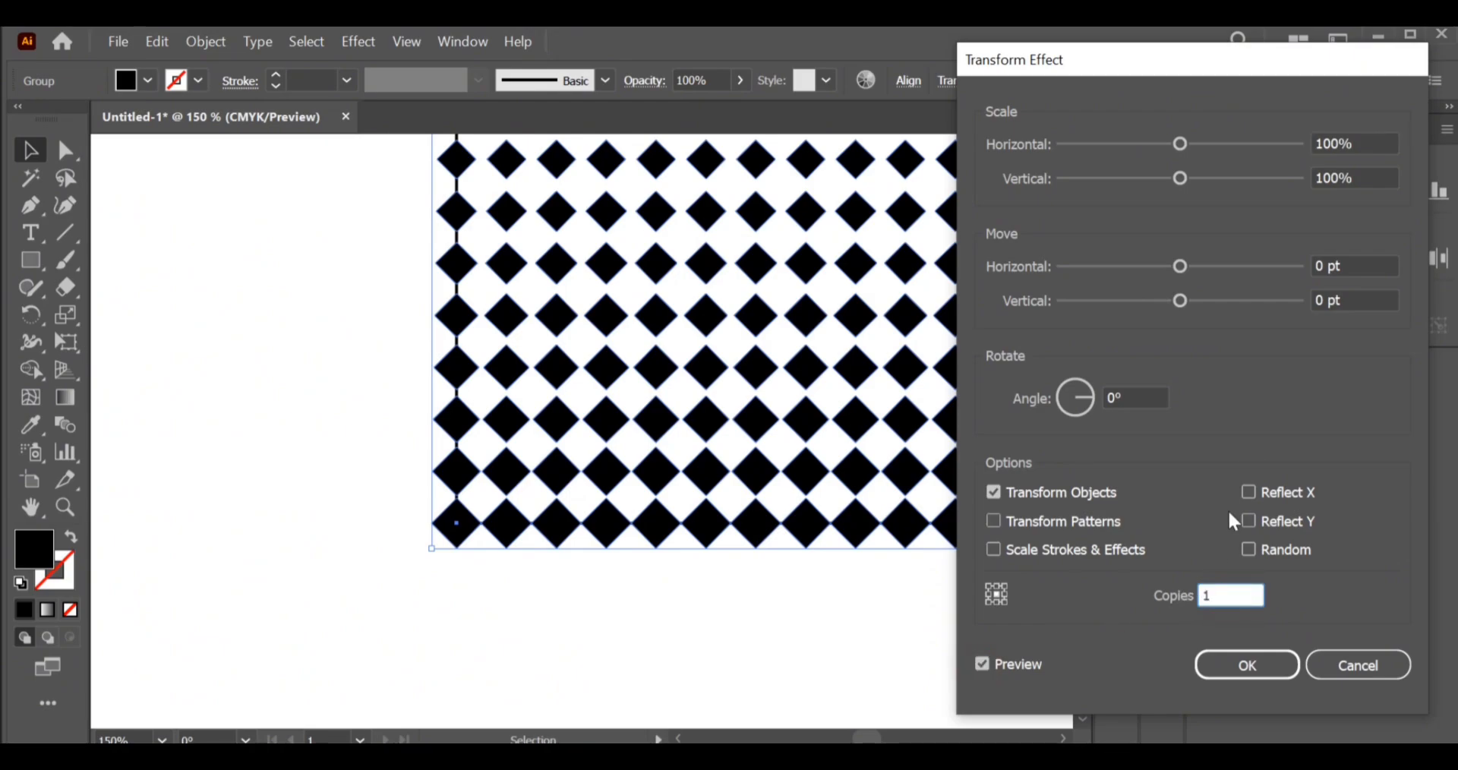
Offset the Transform effect's copy by 10.5 pt horizontally and 10.5 pt vertically and apply the effect
{"action": "left_click_drag", "start_coordinate": [1327, 265], "coordinate": [1287, 273]}
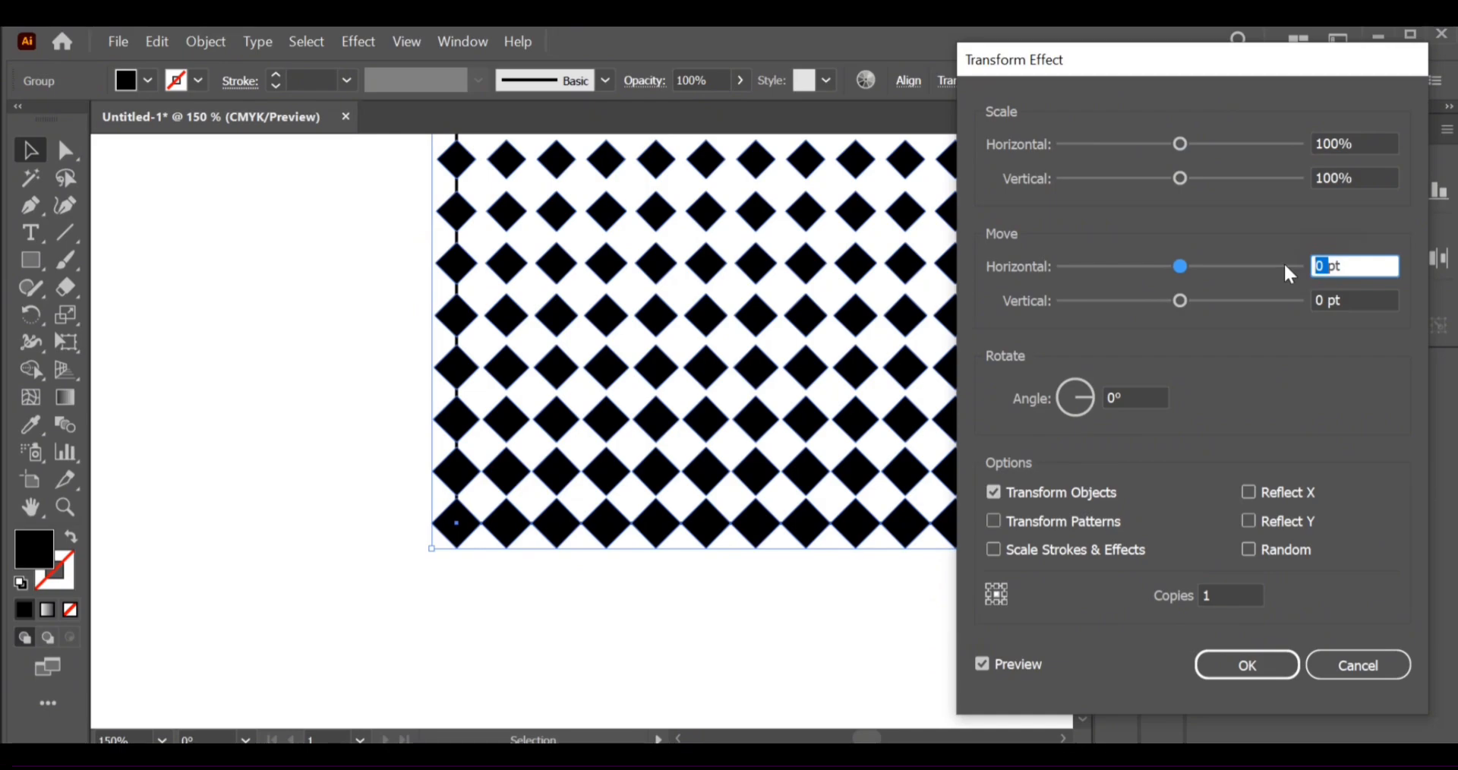
{"action": "type", "text": "10.5"}
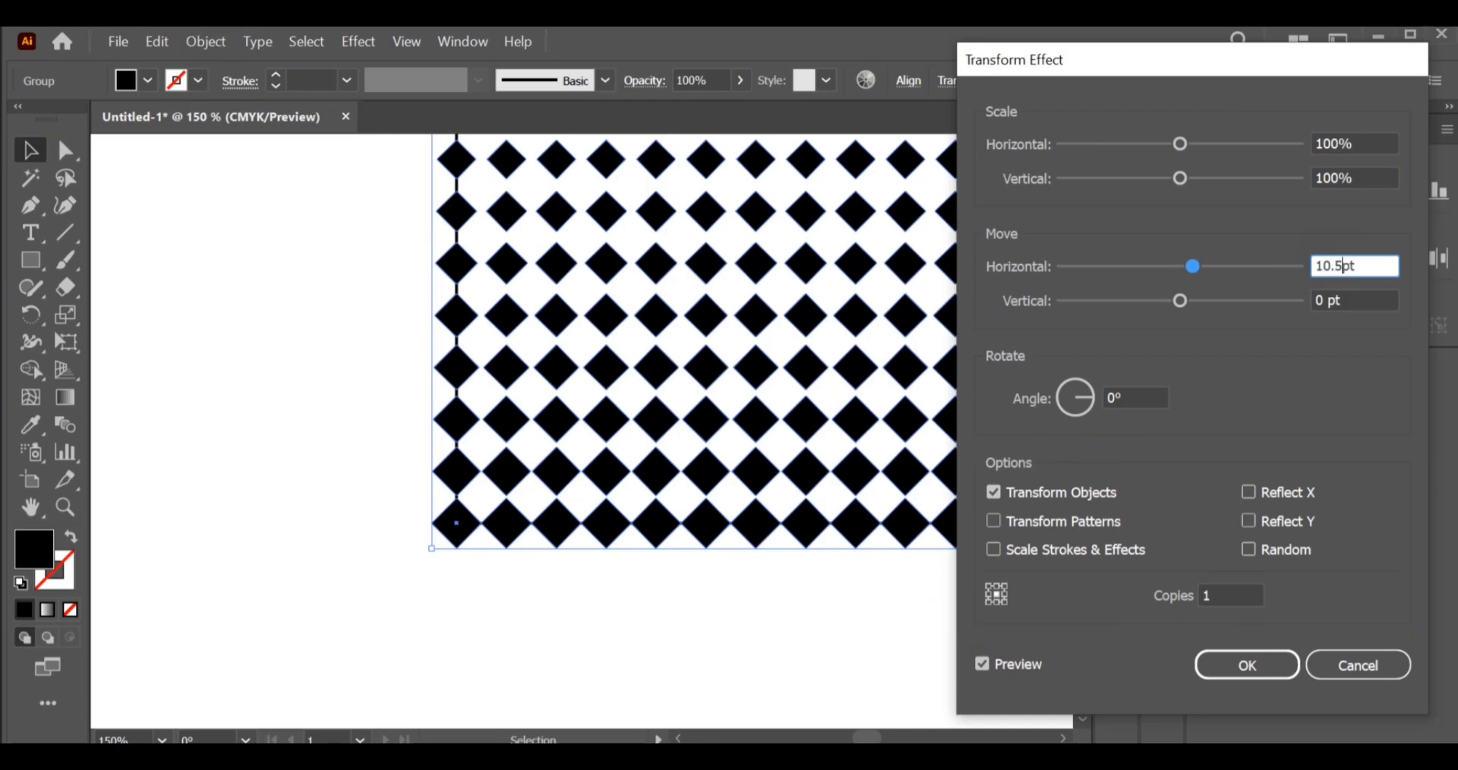
{"action": "left_click", "coordinate": [981, 664]}
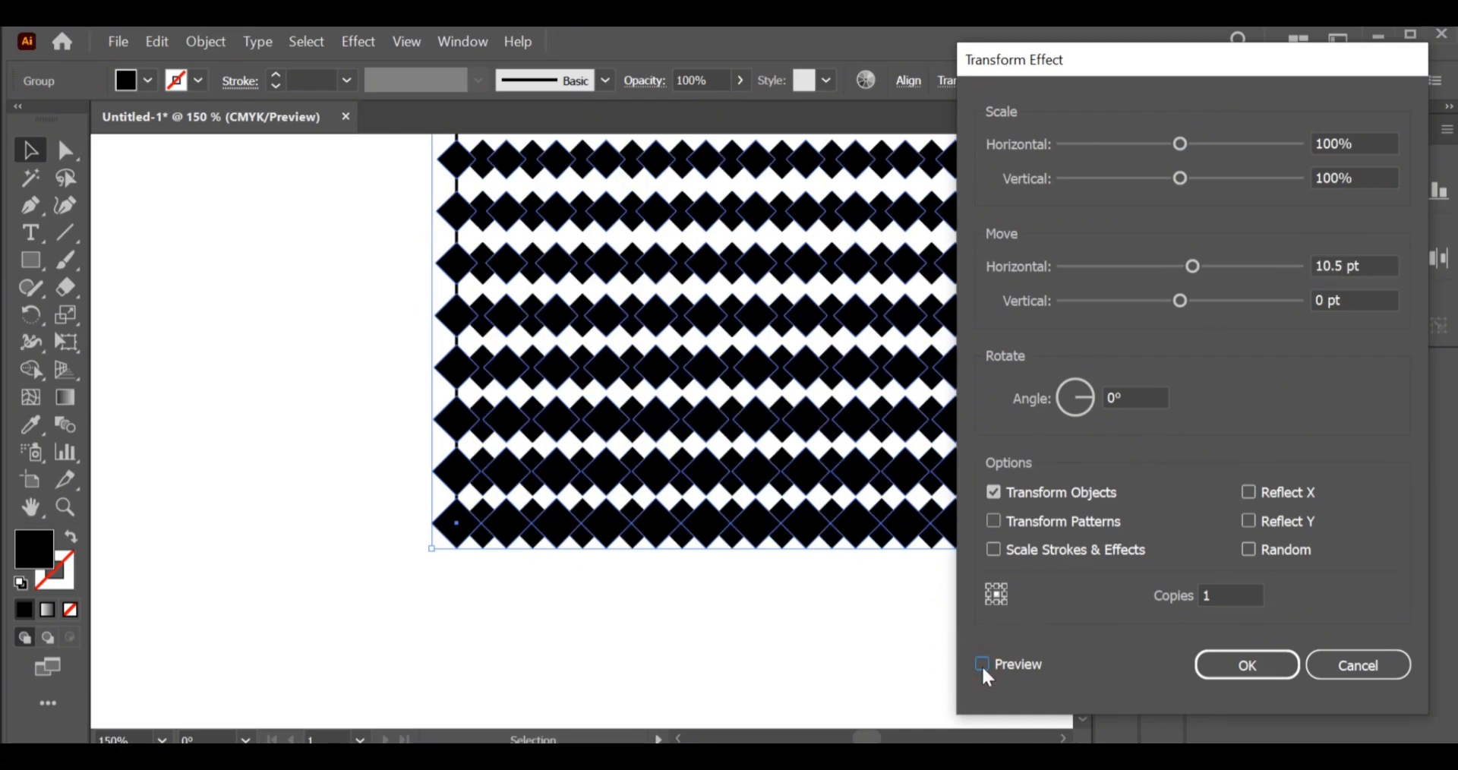
{"action": "left_click", "coordinate": [1319, 300]}
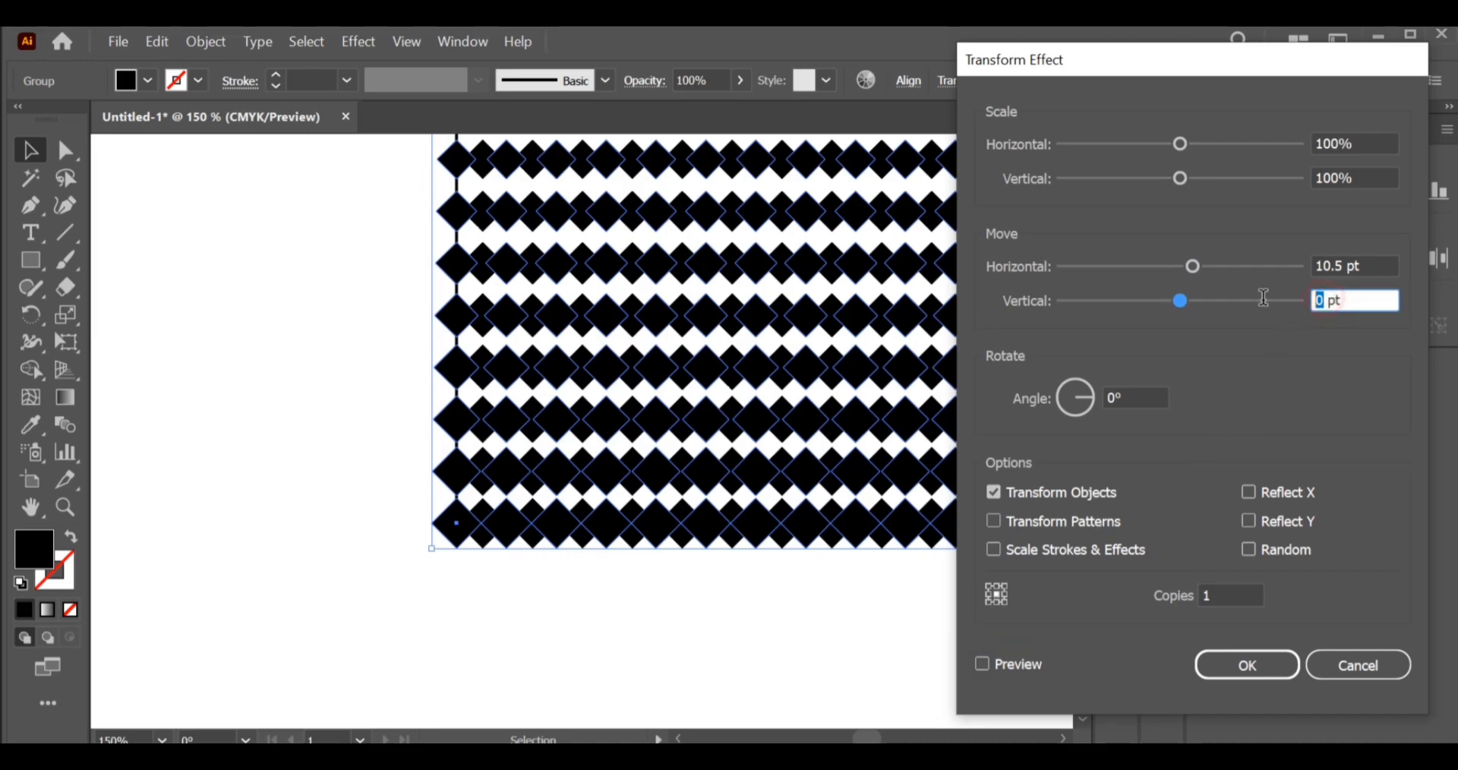
{"action": "type", "text": "10.5"}
{"action": "left_click", "coordinate": [981, 665]}
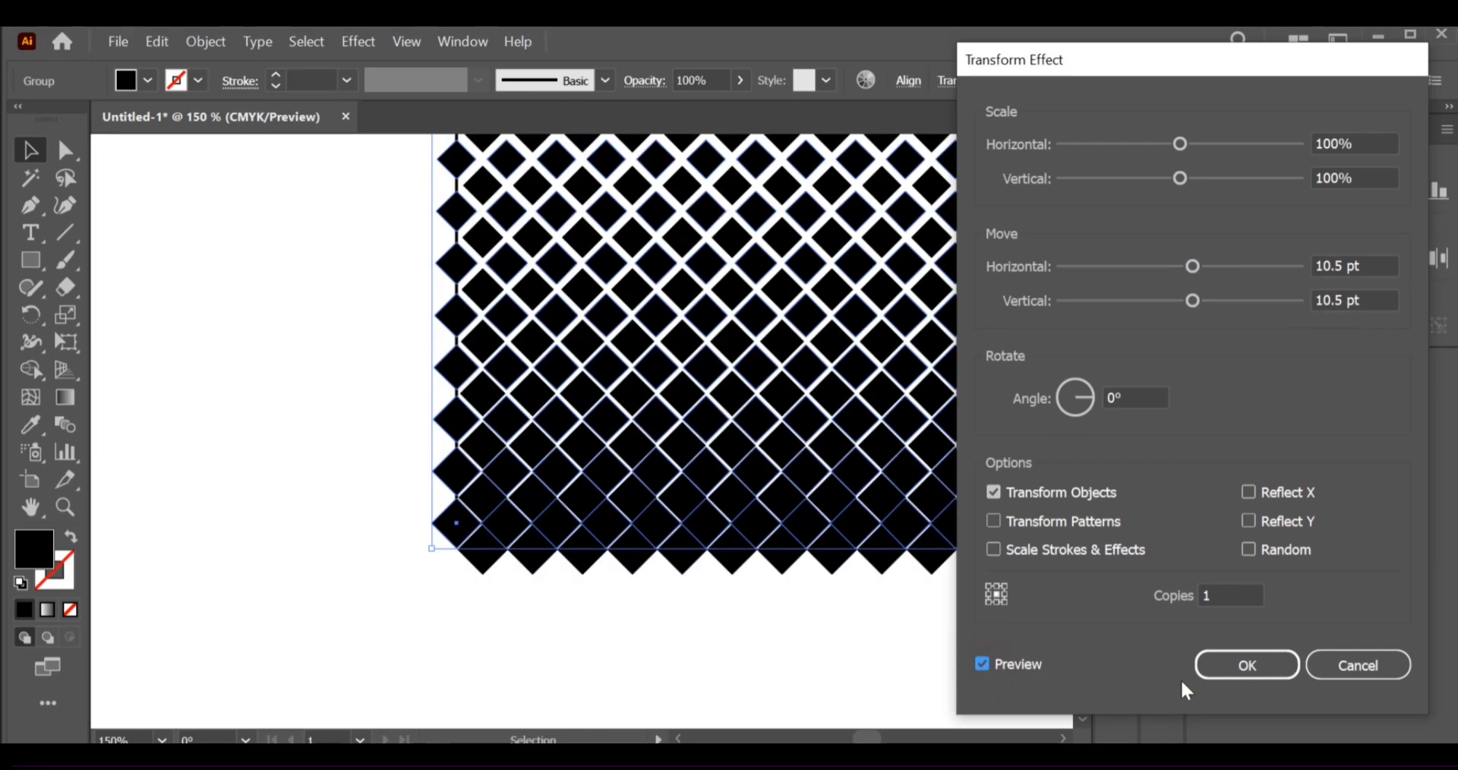
{"action": "left_click", "coordinate": [1255, 666]}
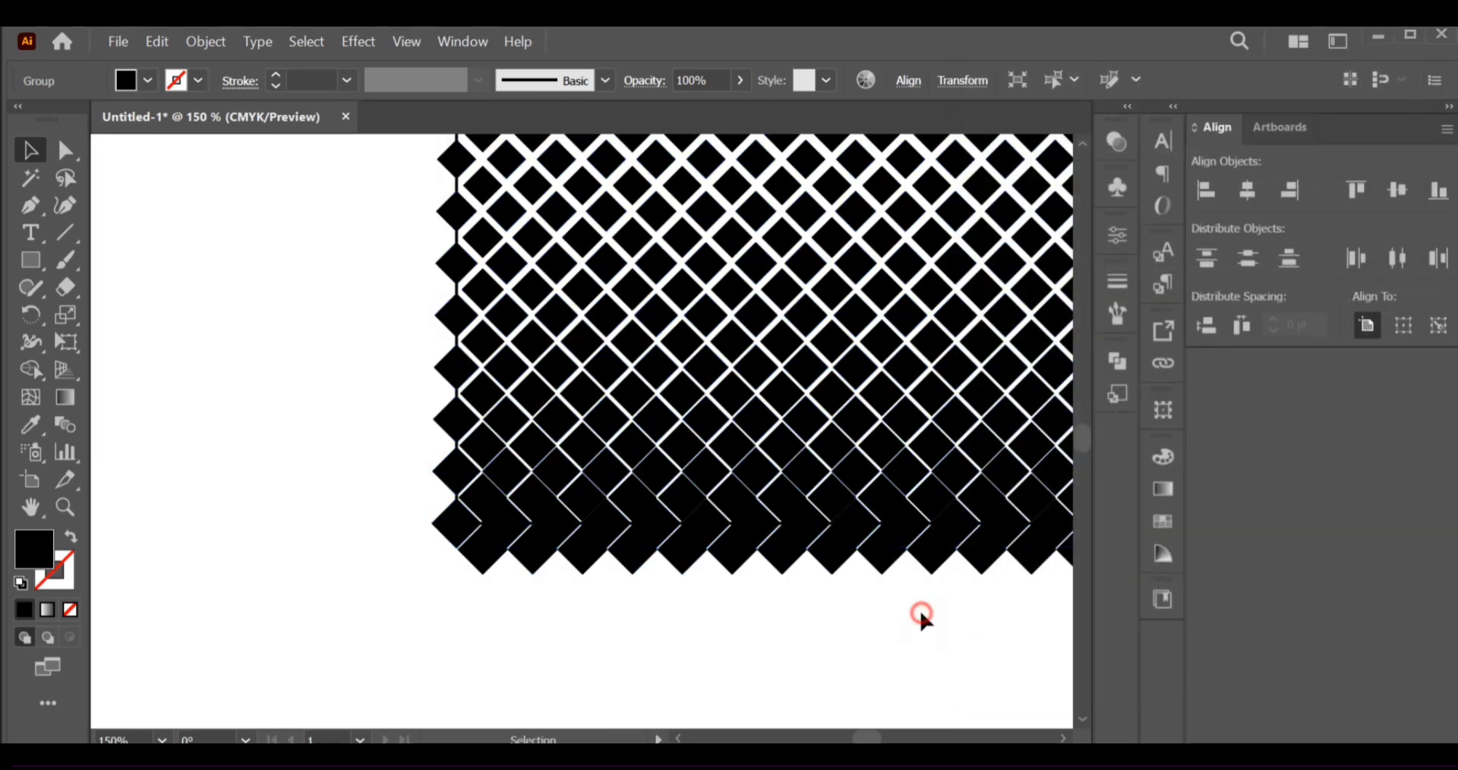
{"action": "left_click", "coordinate": [921, 614]}
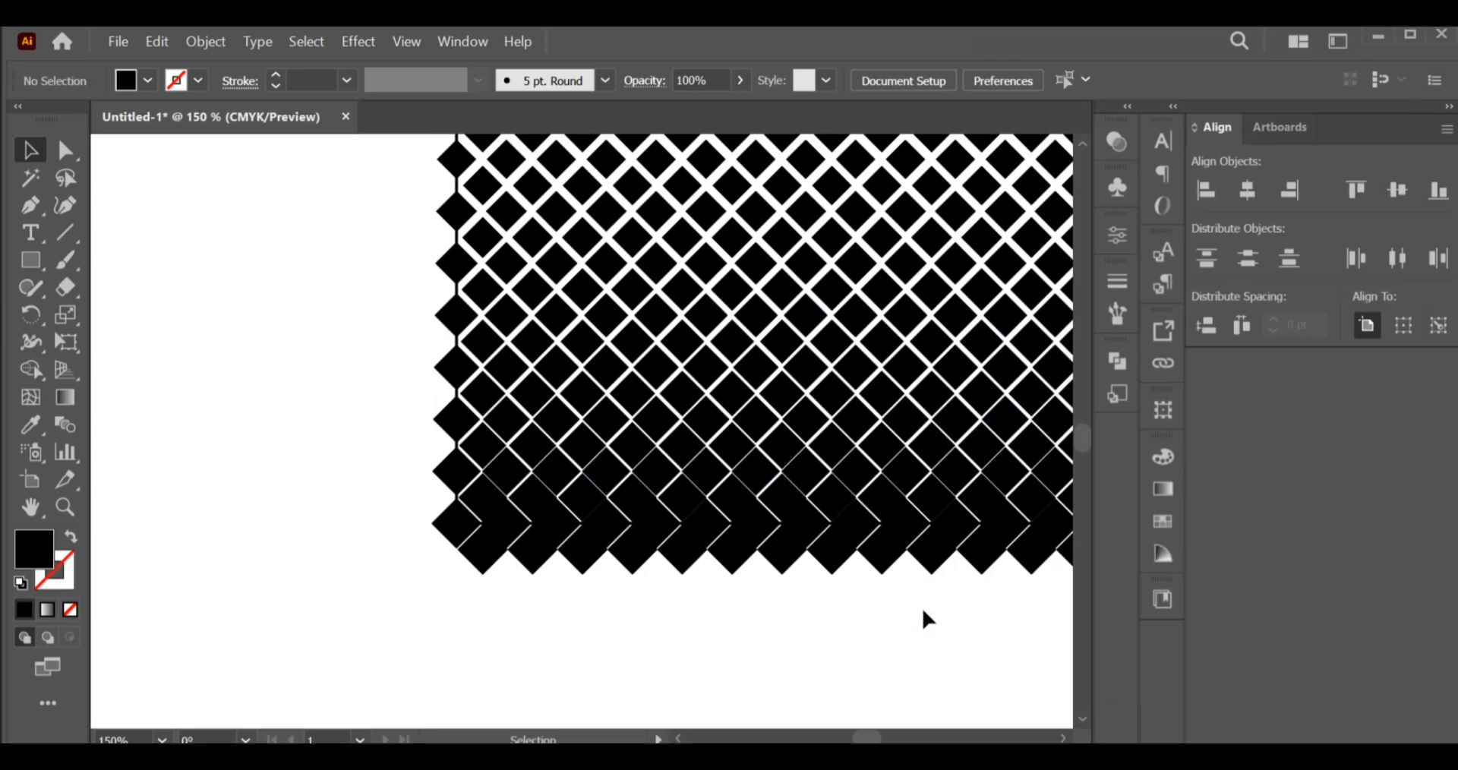
Expand the appearance of the diamond group so the offset copy becomes real shapes
{"action": "key", "text": "ctrl+0"}
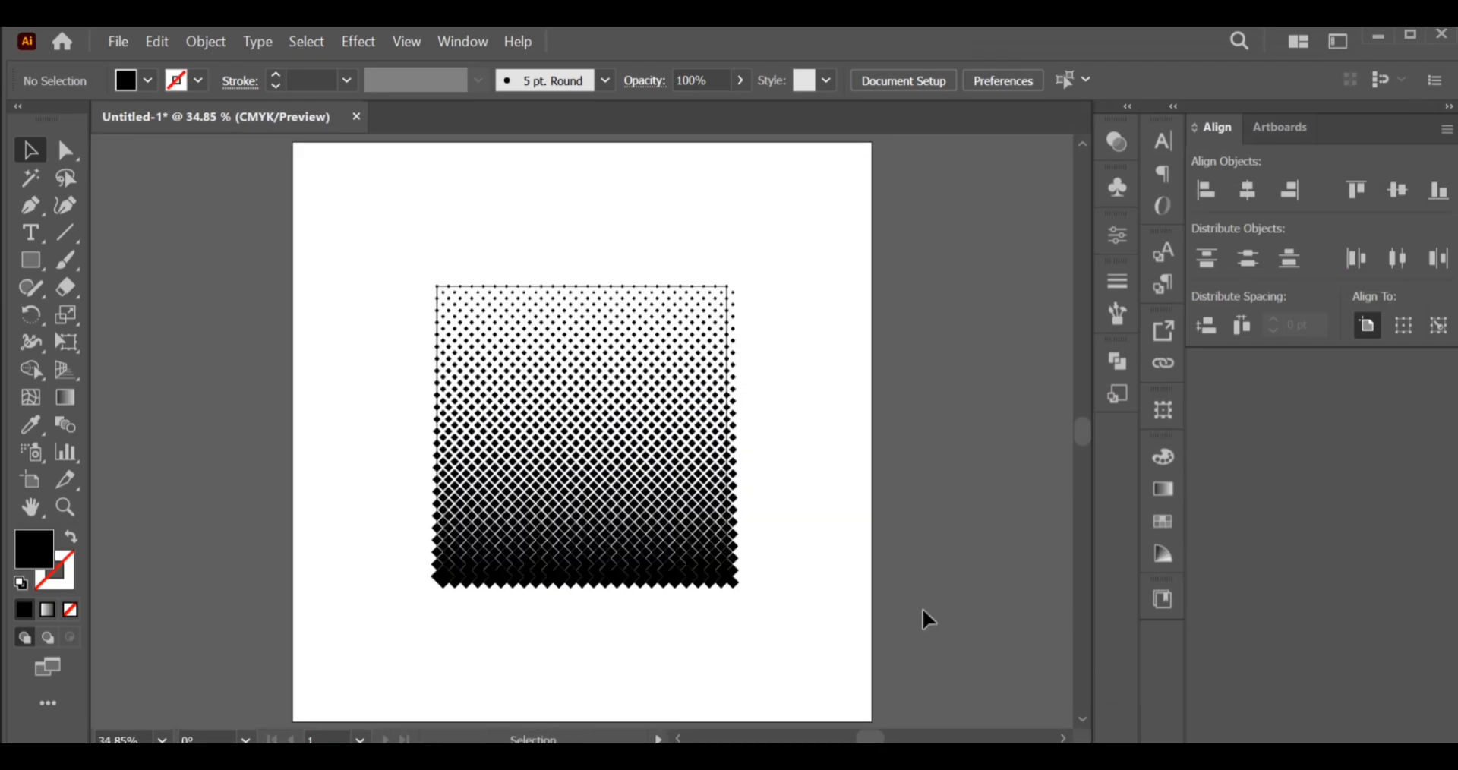
{"action": "key", "text": "ctrl+plus"}
{"action": "key", "text": "ctrl+plus"}
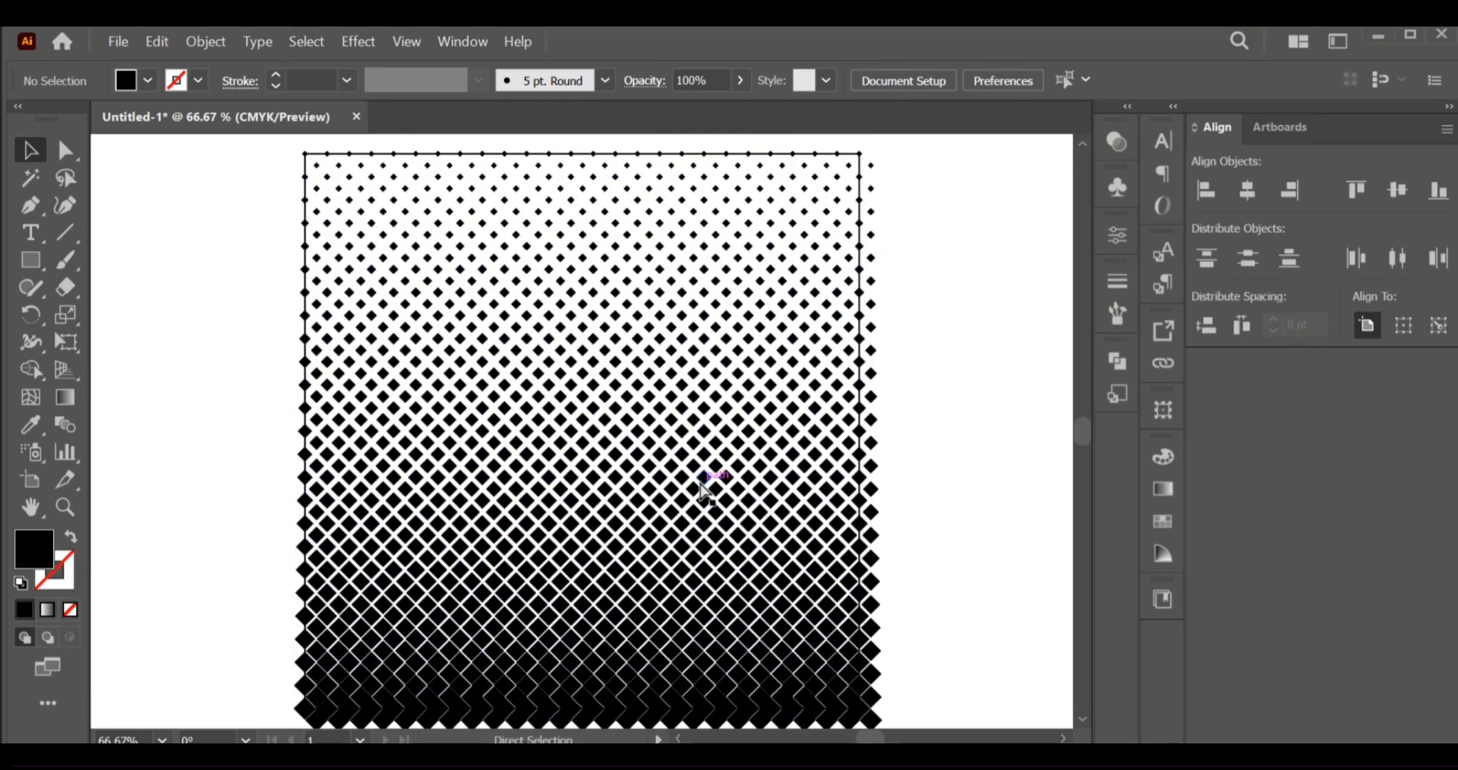
{"action": "key", "text": "ctrl+minus"}
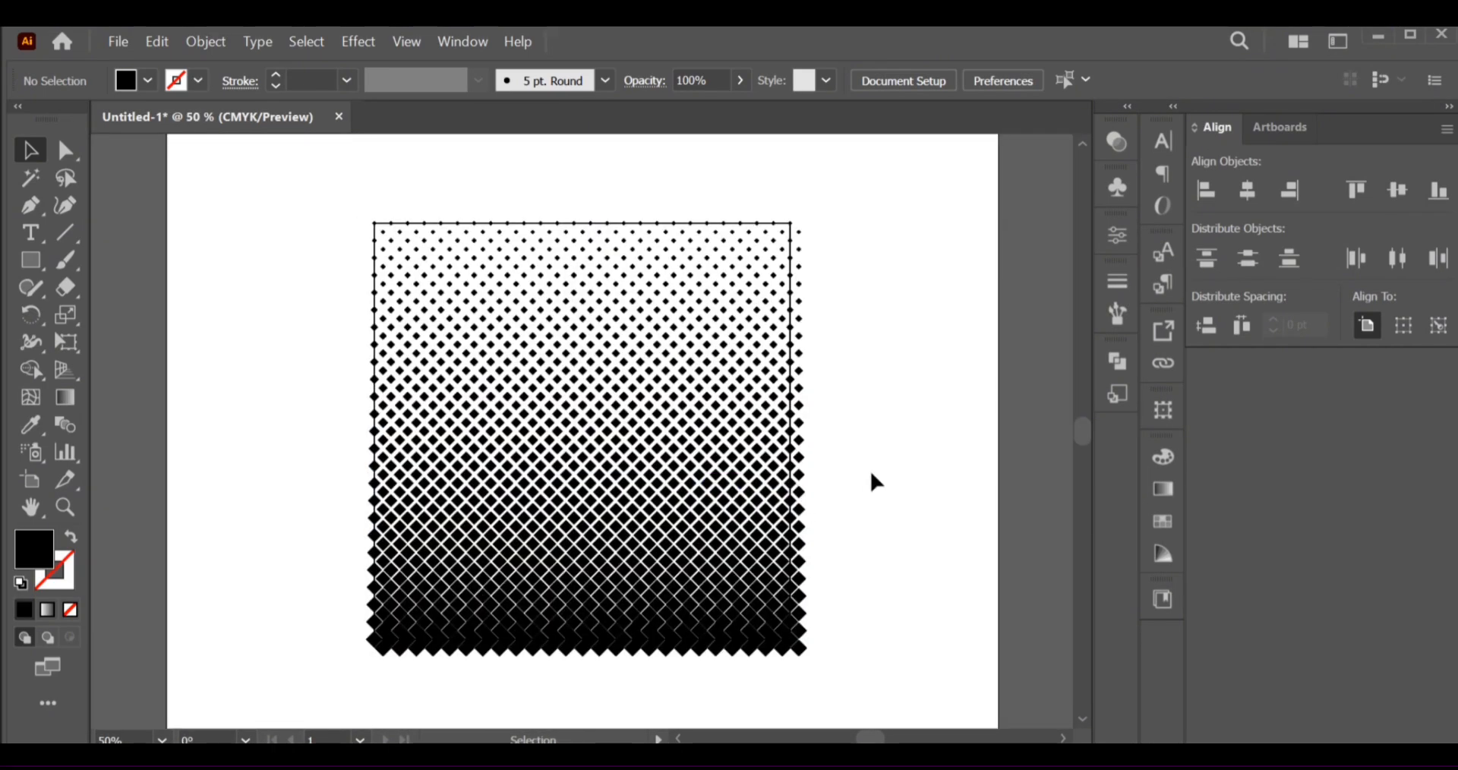
{"action": "left_click", "coordinate": [335, 197]}
{"action": "left_click_drag", "start_coordinate": [433, 288], "coordinate": [827, 663]}
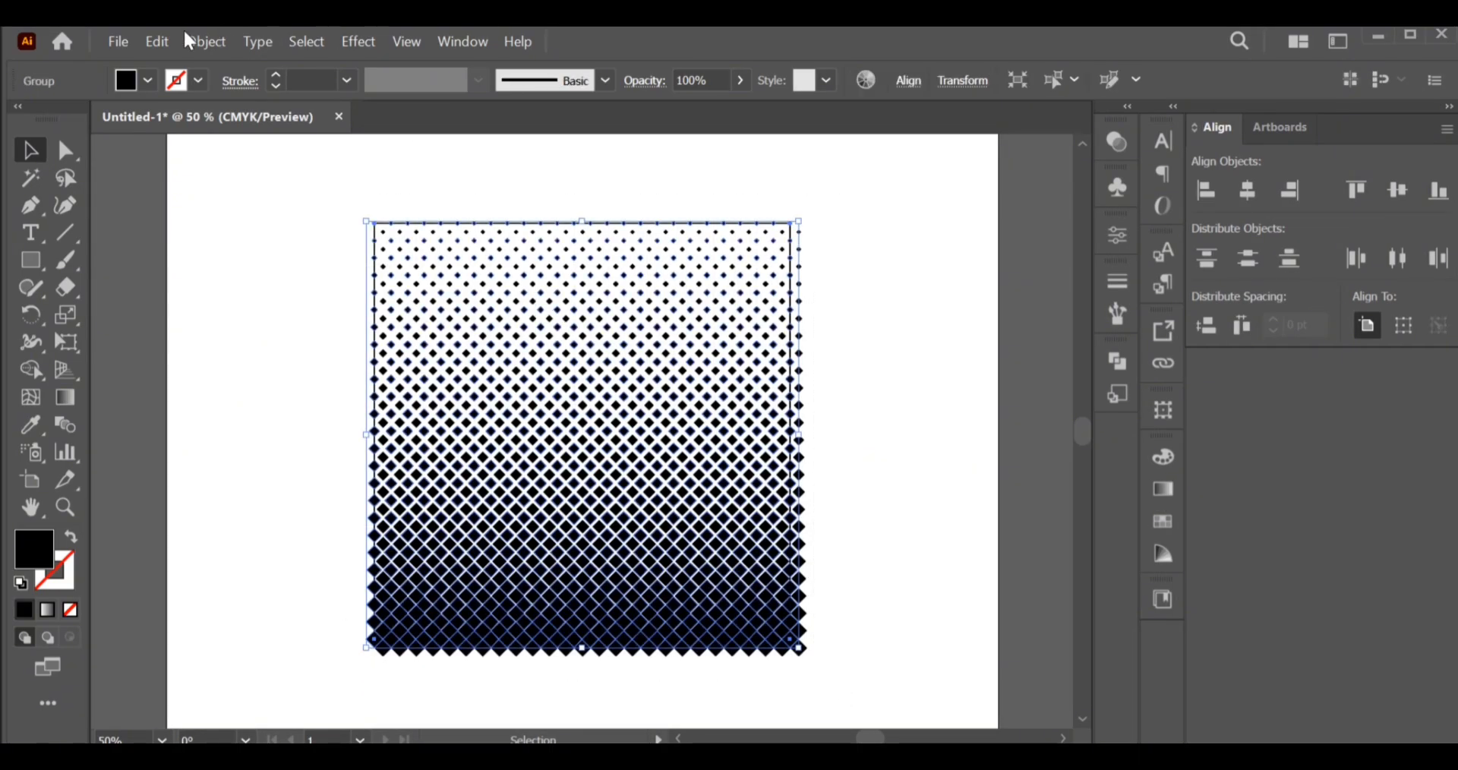
{"action": "left_click", "coordinate": [208, 45]}
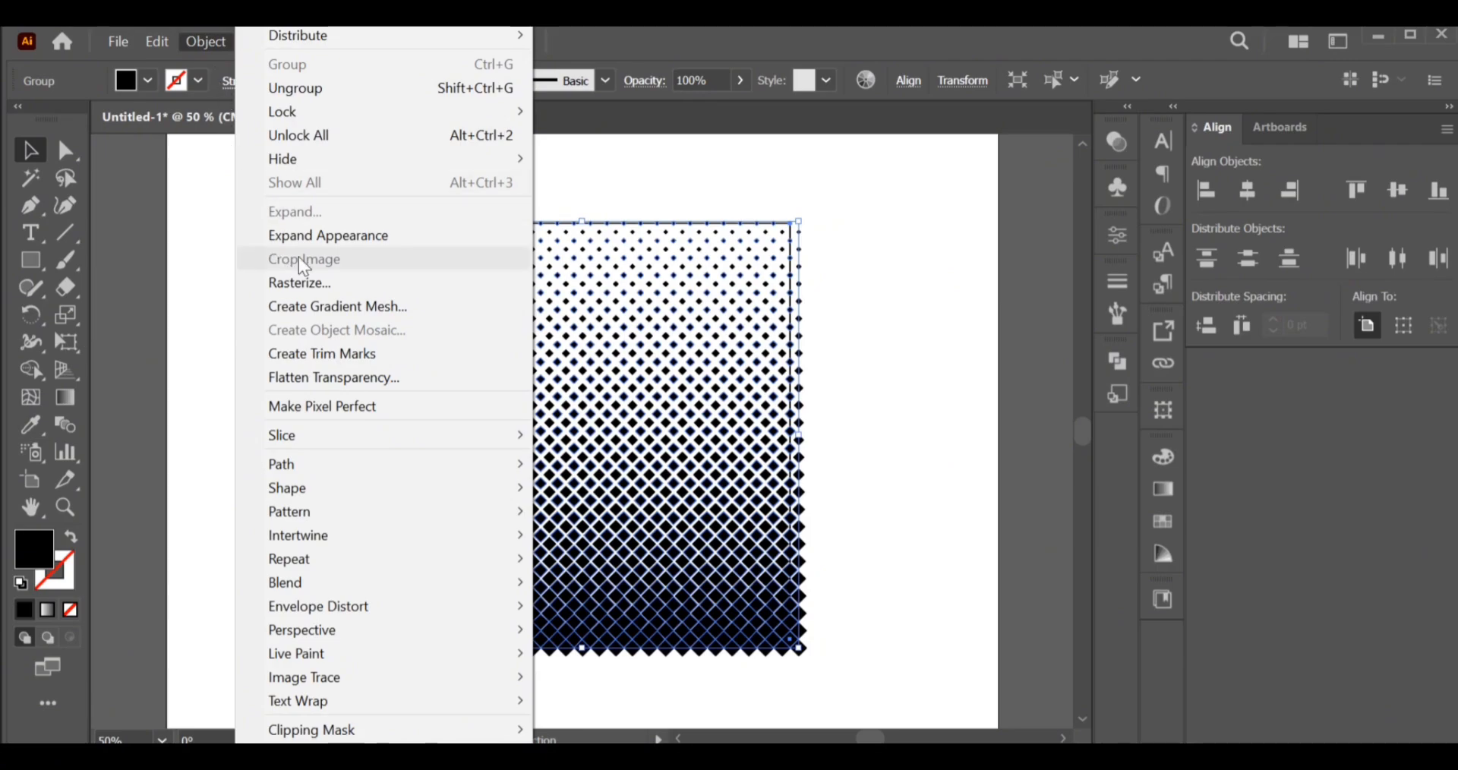
{"action": "left_click", "coordinate": [314, 235]}
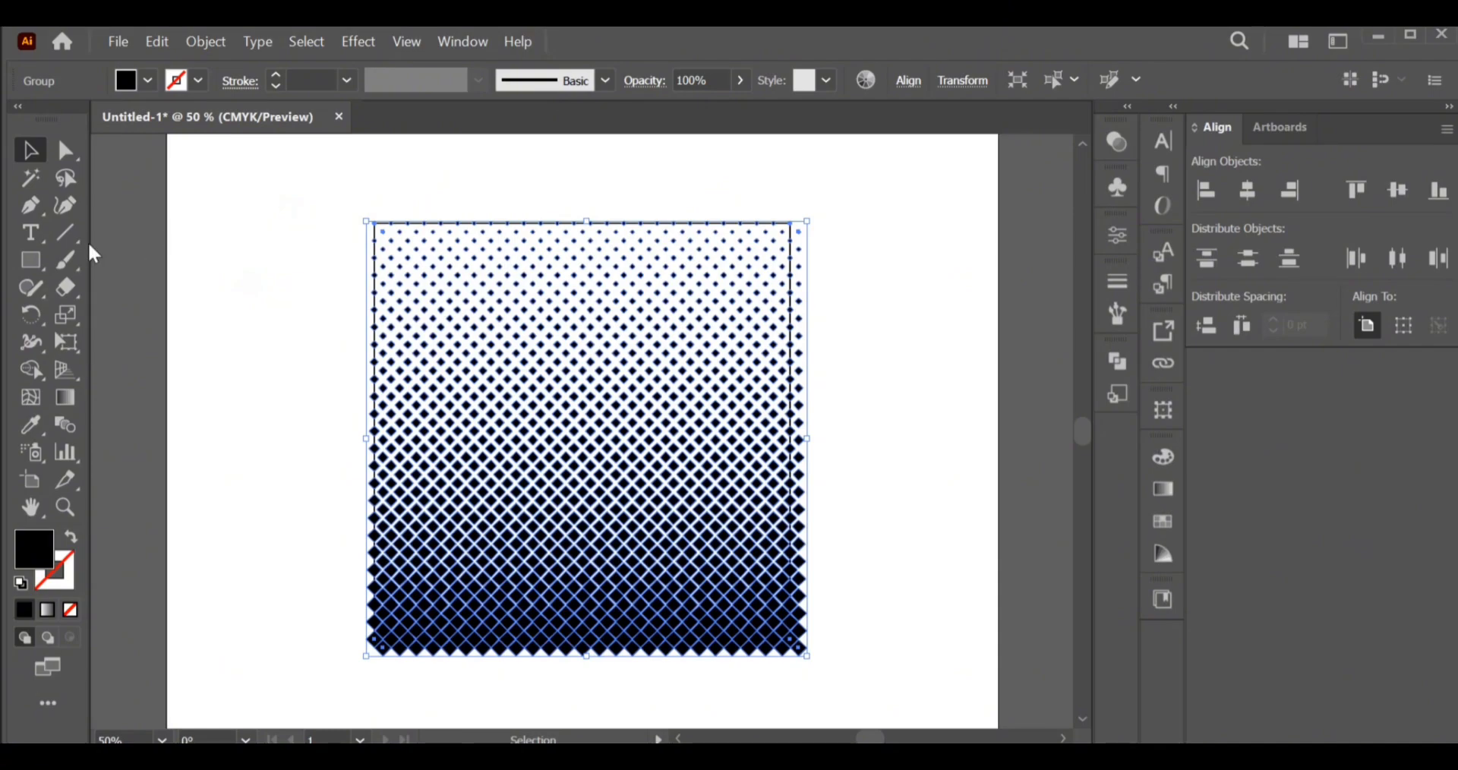
Create a 500 × 500 pt black square over the diamond pattern
{"action": "left_click", "coordinate": [39, 260]}
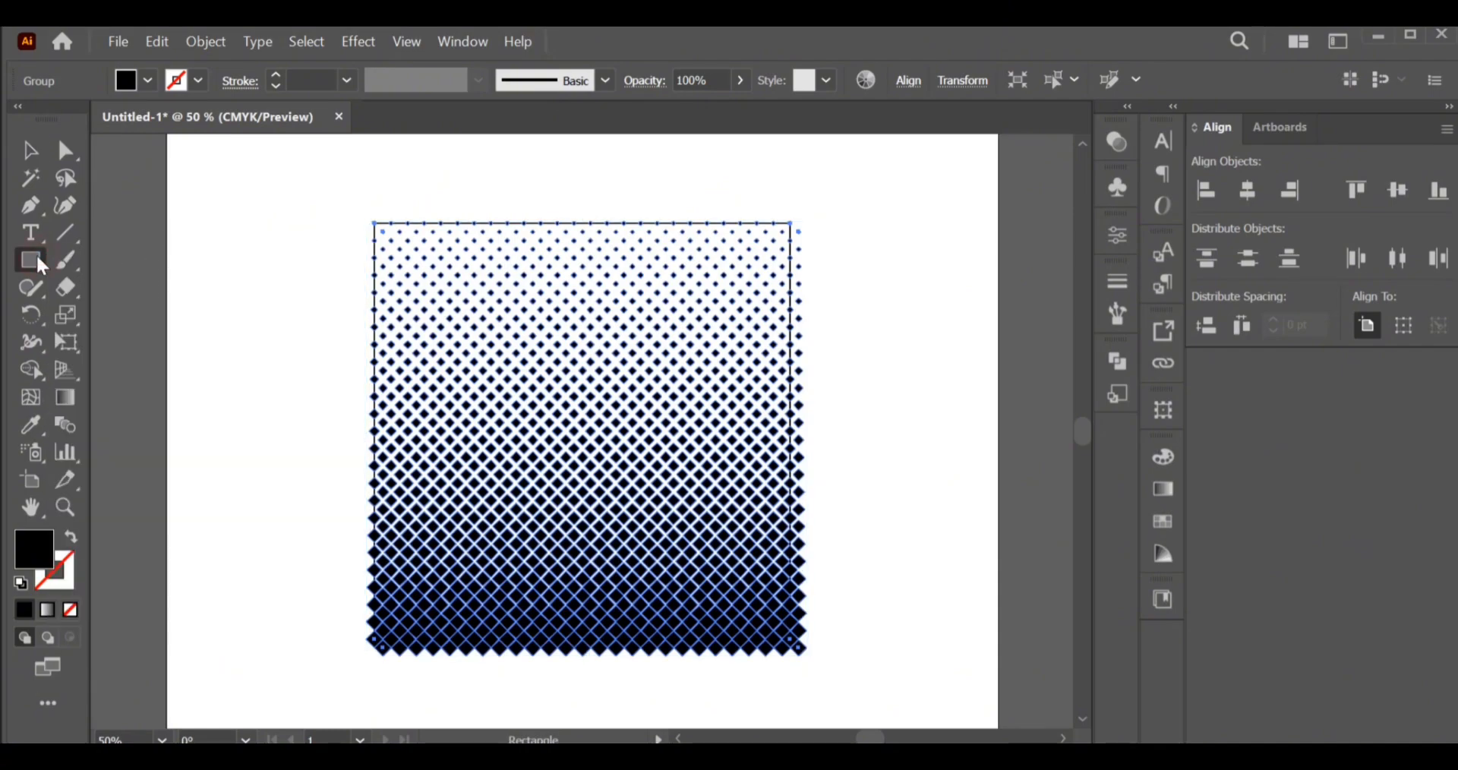
{"action": "left_click", "coordinate": [524, 387]}
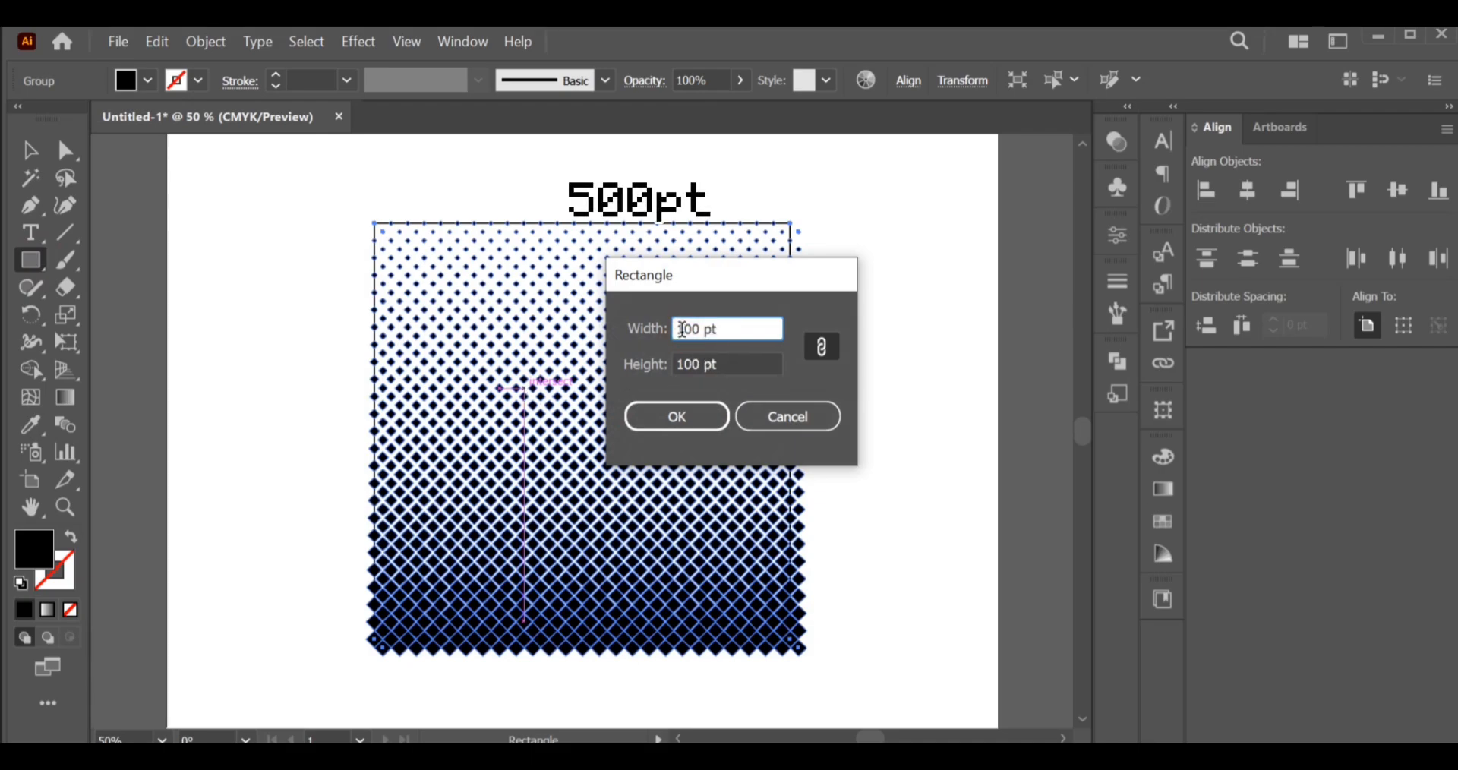
{"action": "type", "text": "5"}
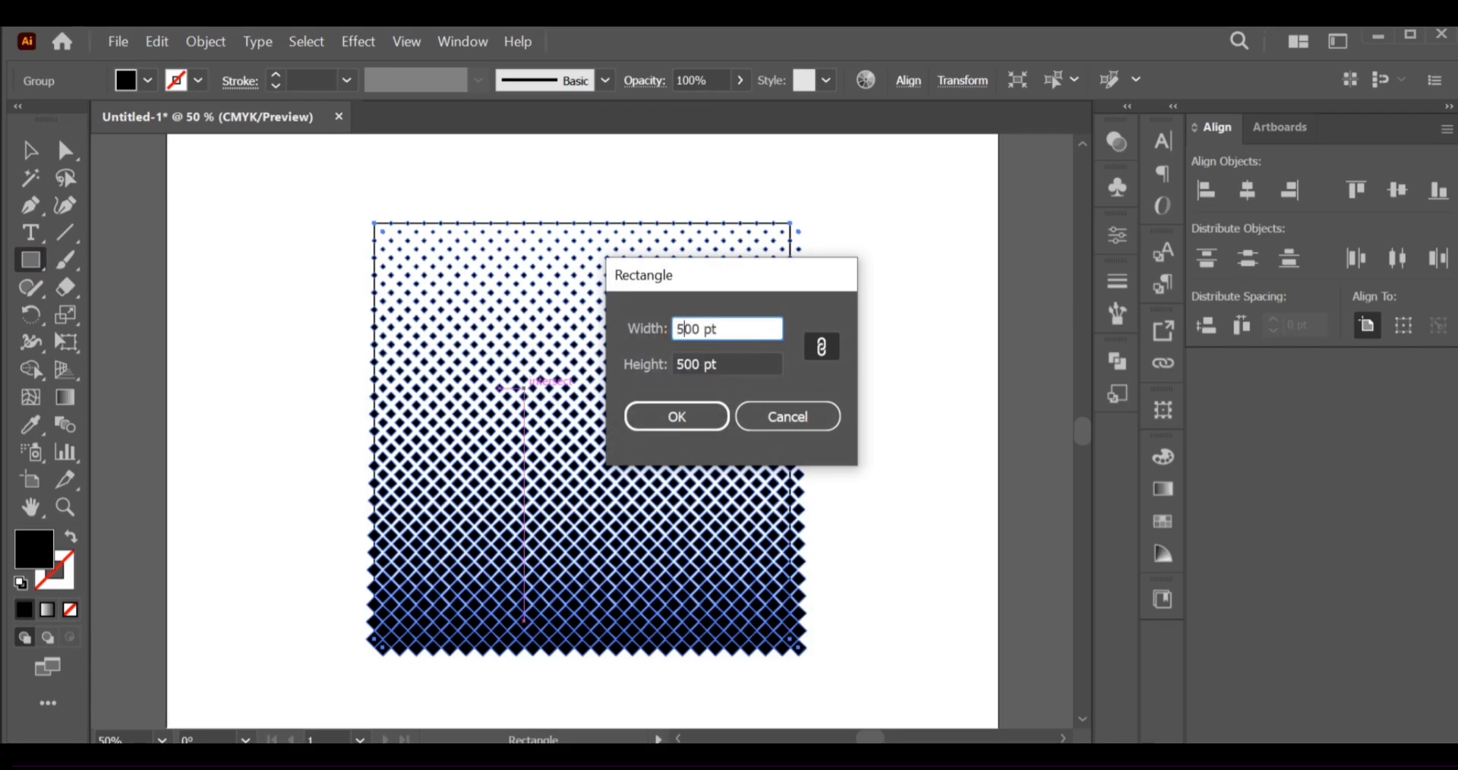
{"action": "key", "text": "Return"}
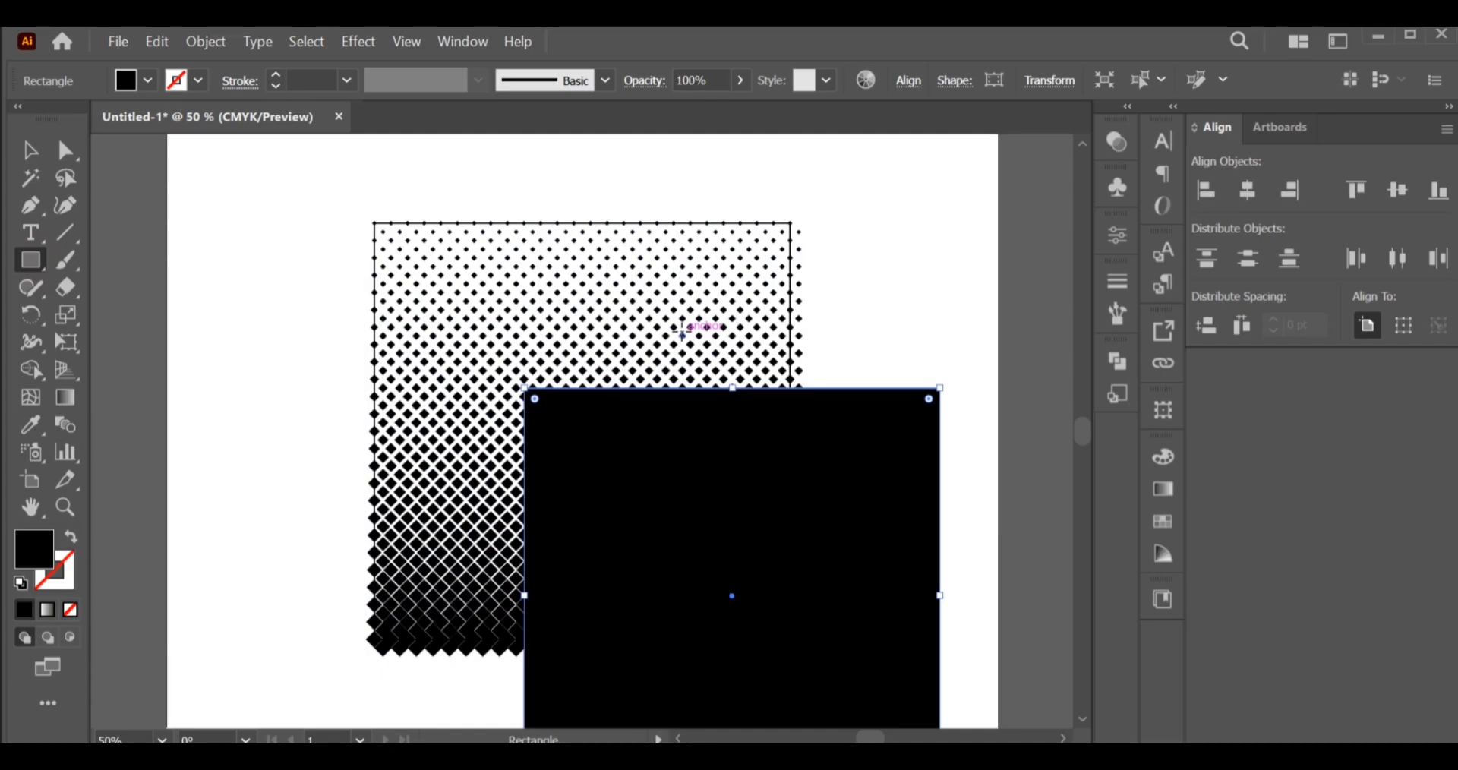
Center the black square horizontally and vertically on the artboard
{"action": "left_click", "coordinate": [909, 81]}
{"action": "left_click", "coordinate": [708, 146]}
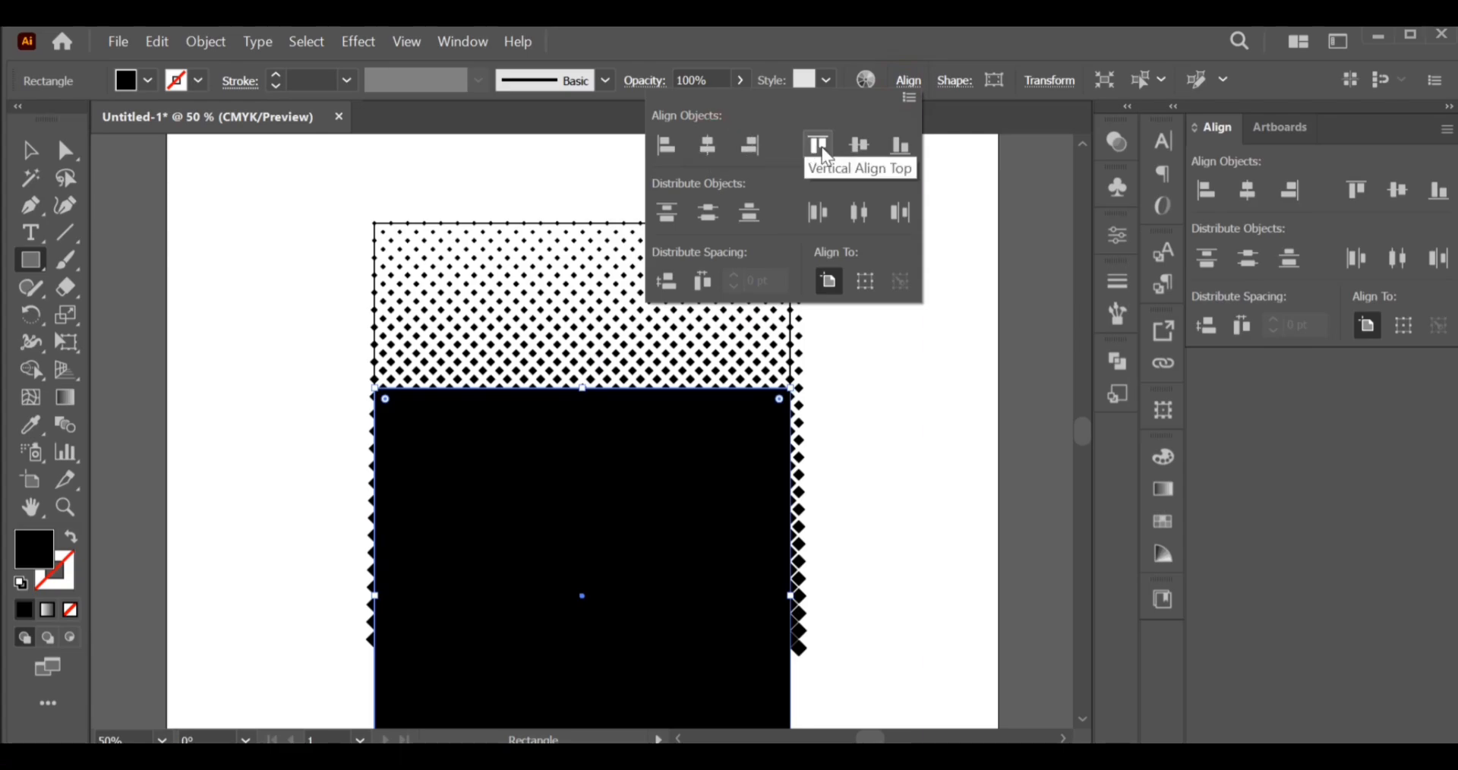
{"action": "left_click", "coordinate": [859, 146]}
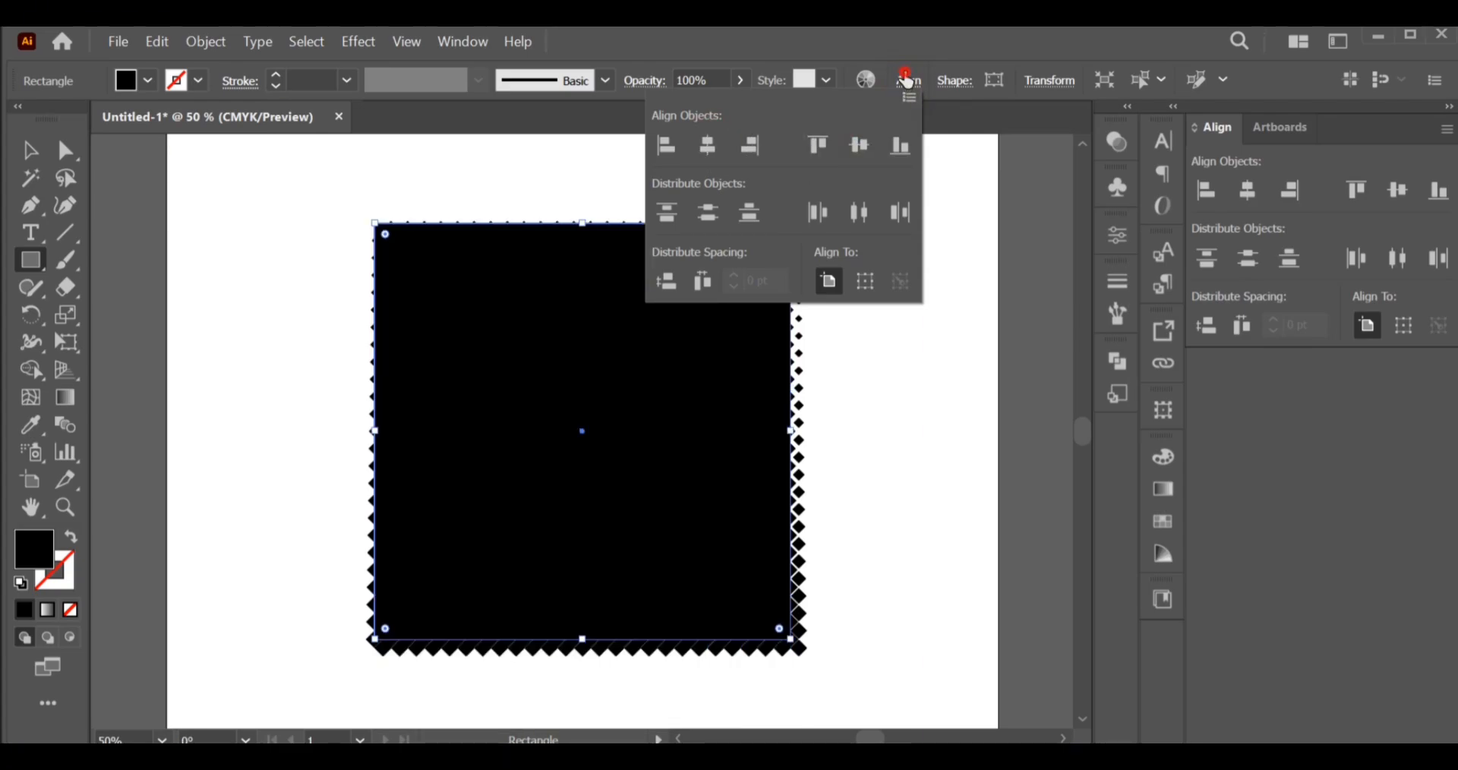
{"action": "left_click", "coordinate": [907, 81]}
Make a clipping mask from the black square over the diamond pattern and switch to editing the clip group's contents
{"action": "left_click", "coordinate": [42, 156]}
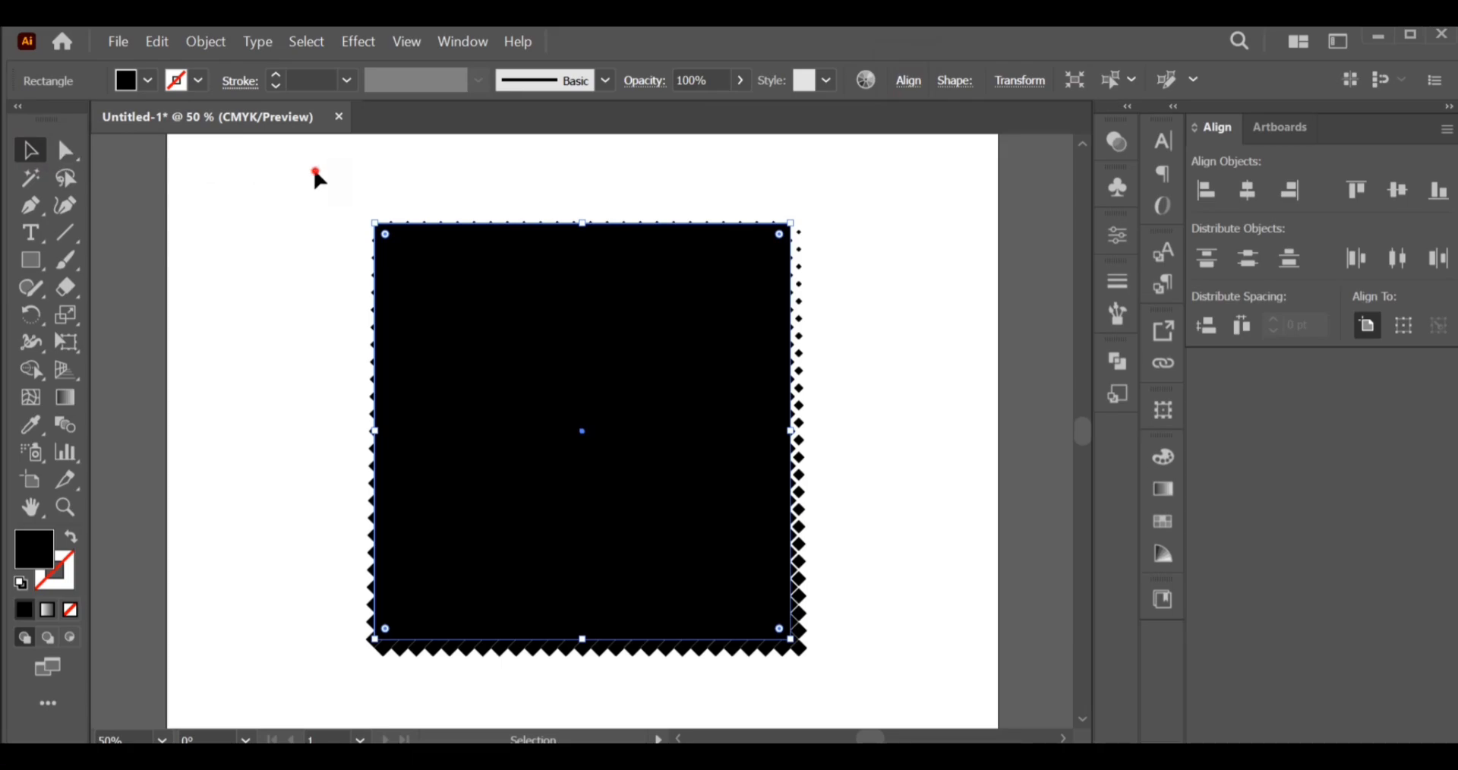
{"action": "left_click_drag", "start_coordinate": [328, 171], "coordinate": [729, 562]}
{"action": "left_click_drag", "start_coordinate": [880, 675], "coordinate": [887, 670]}
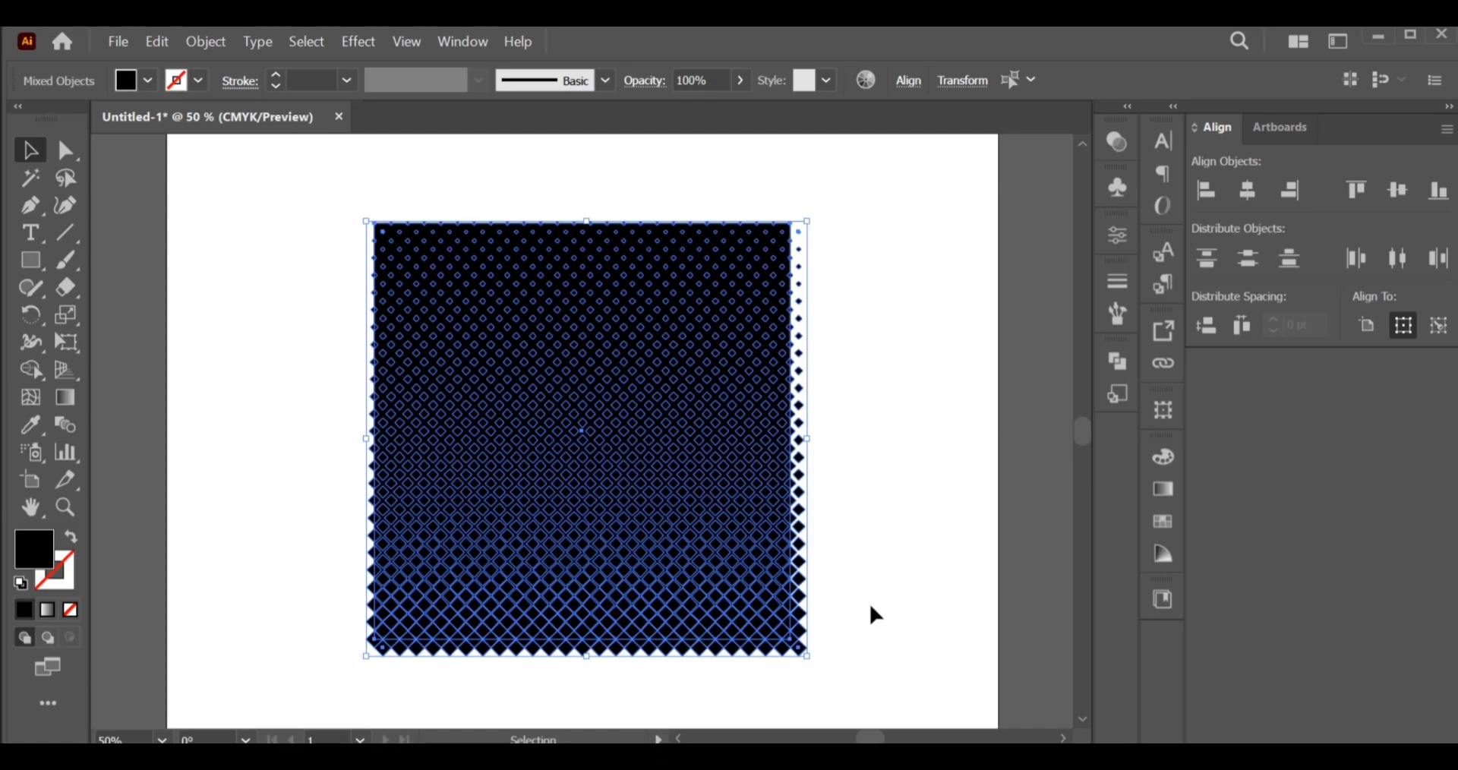
{"action": "left_click", "coordinate": [206, 42]}
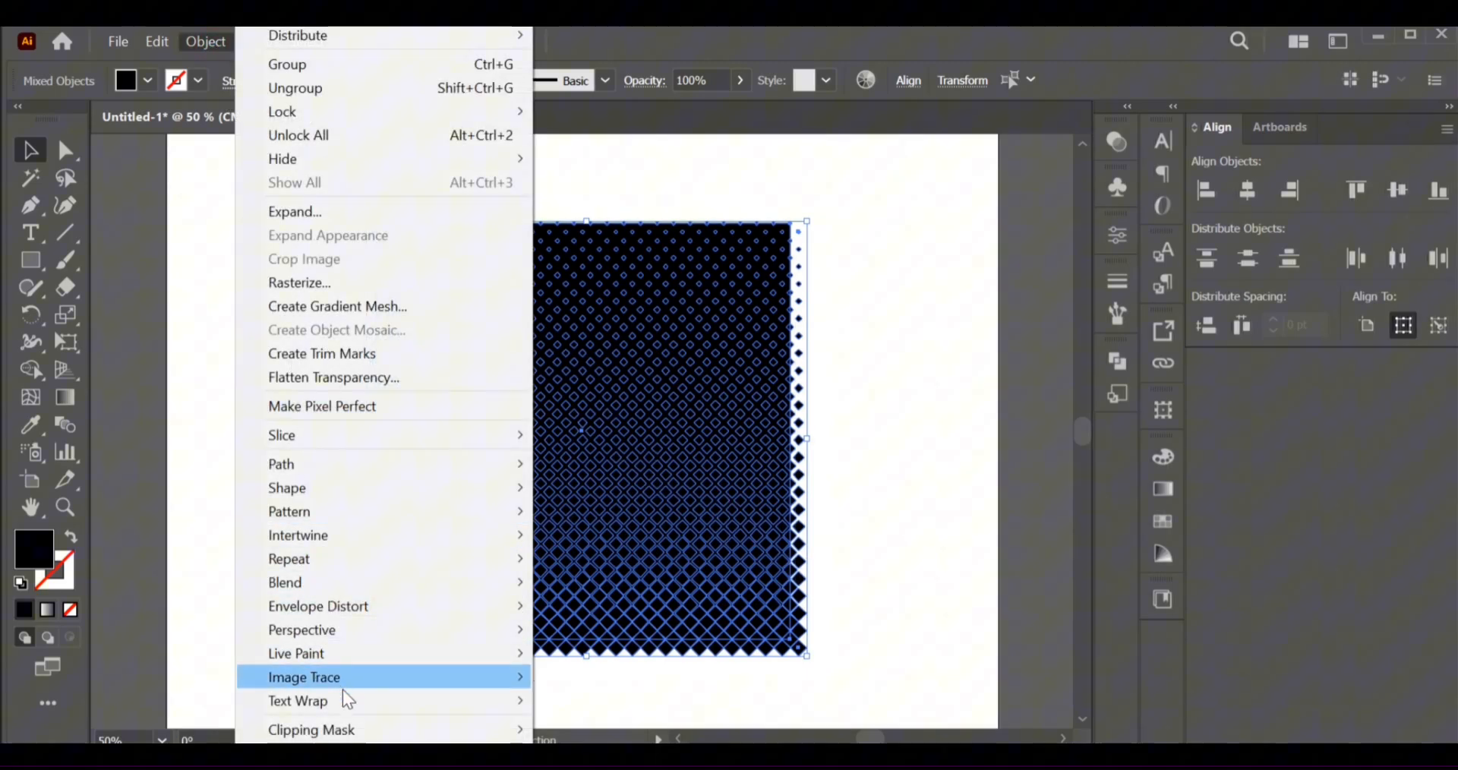
{"action": "mouse_move", "coordinate": [333, 736]}
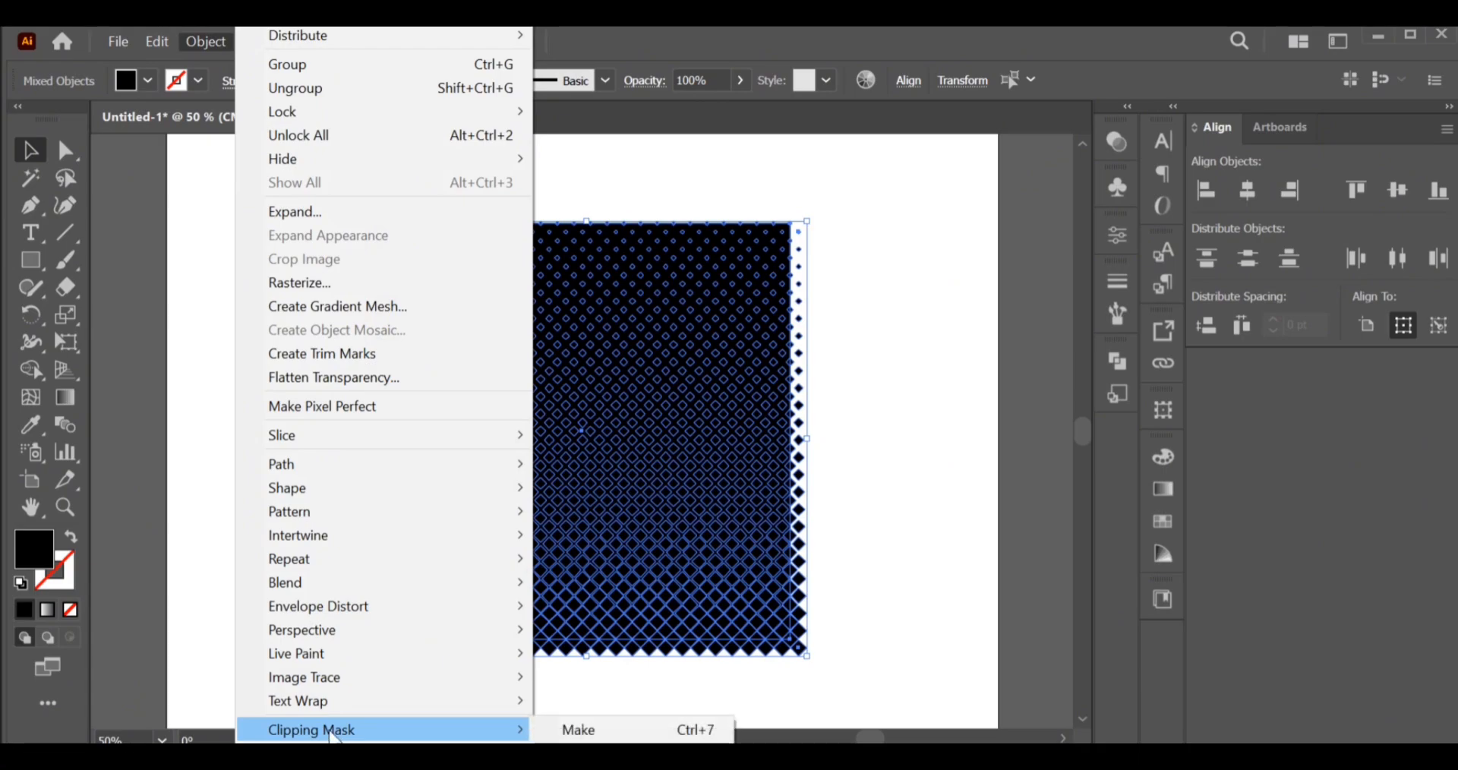
{"action": "left_click", "coordinate": [562, 732]}
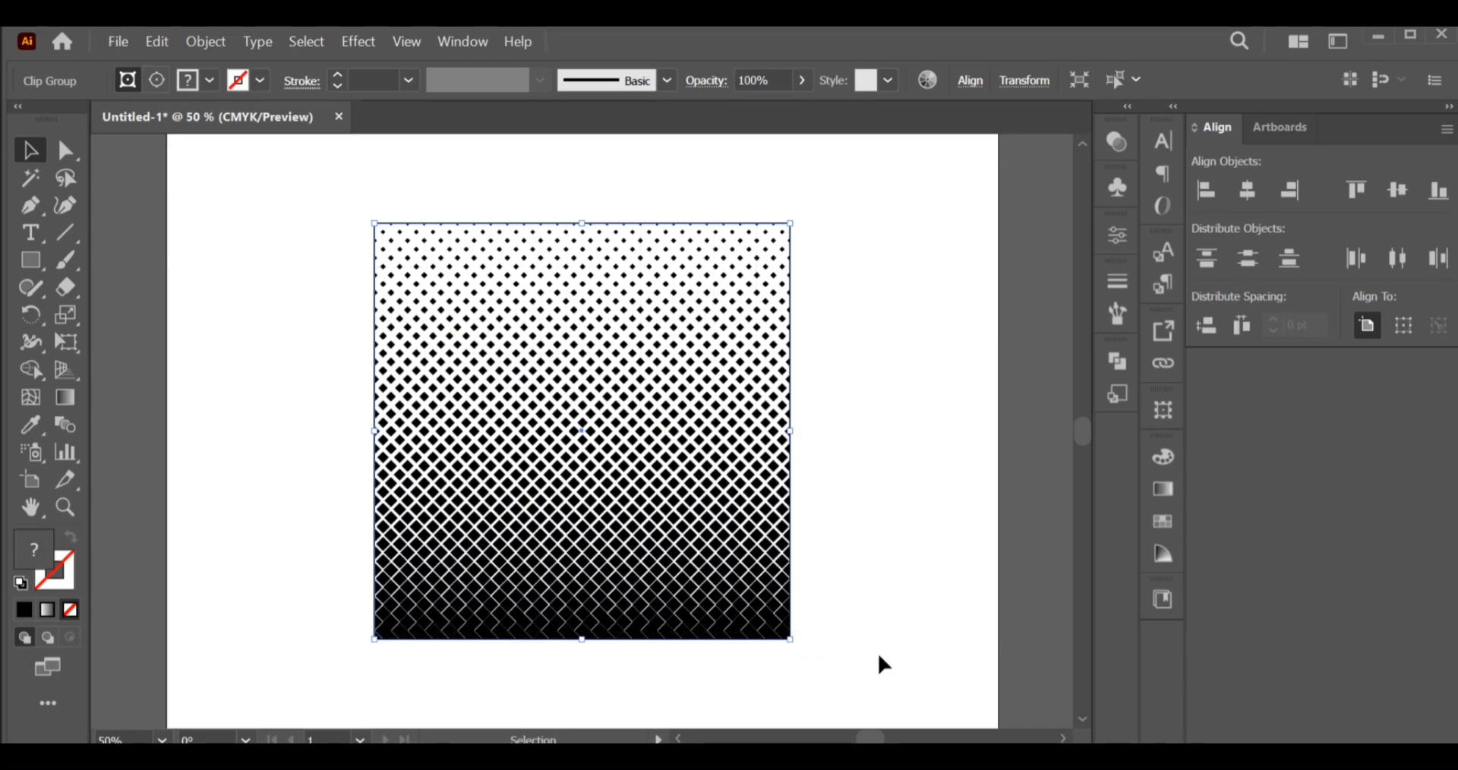
{"action": "left_click", "coordinate": [155, 82]}
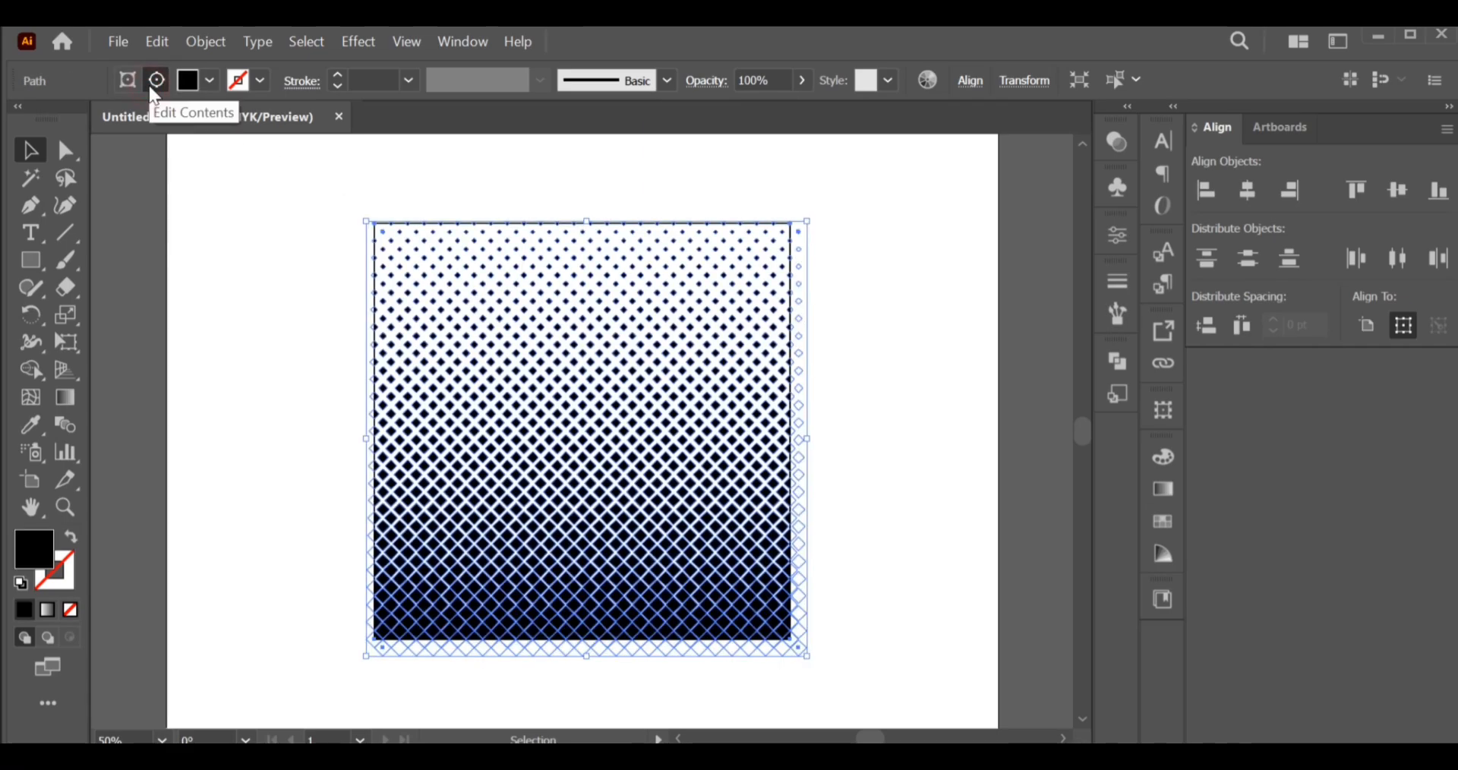
Try several swatches as the fill of the clipped diamonds, settle on brown, and deselect the artwork
{"action": "left_click", "coordinate": [195, 88]}
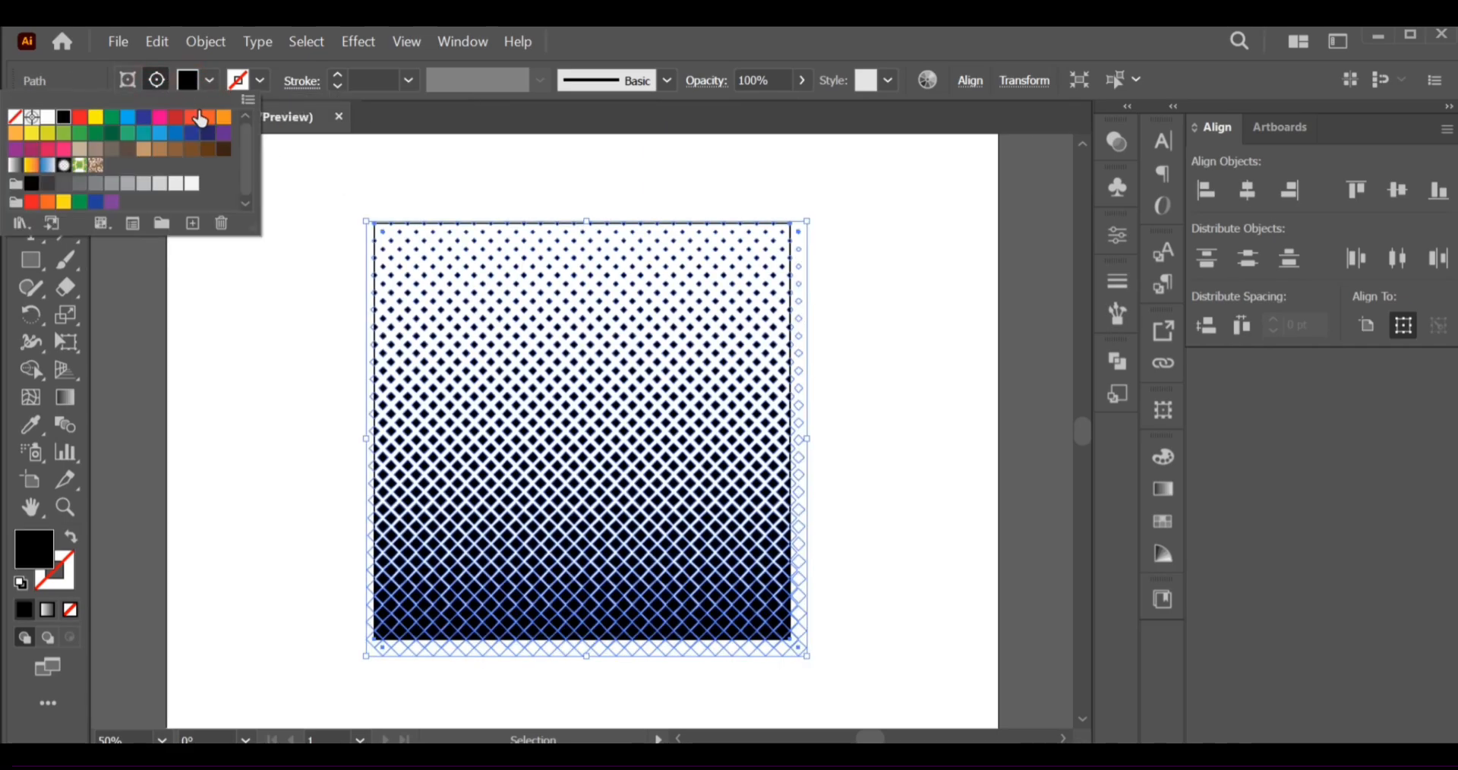
{"action": "left_click", "coordinate": [199, 118]}
{"action": "left_click", "coordinate": [144, 118]}
{"action": "left_click", "coordinate": [127, 119]}
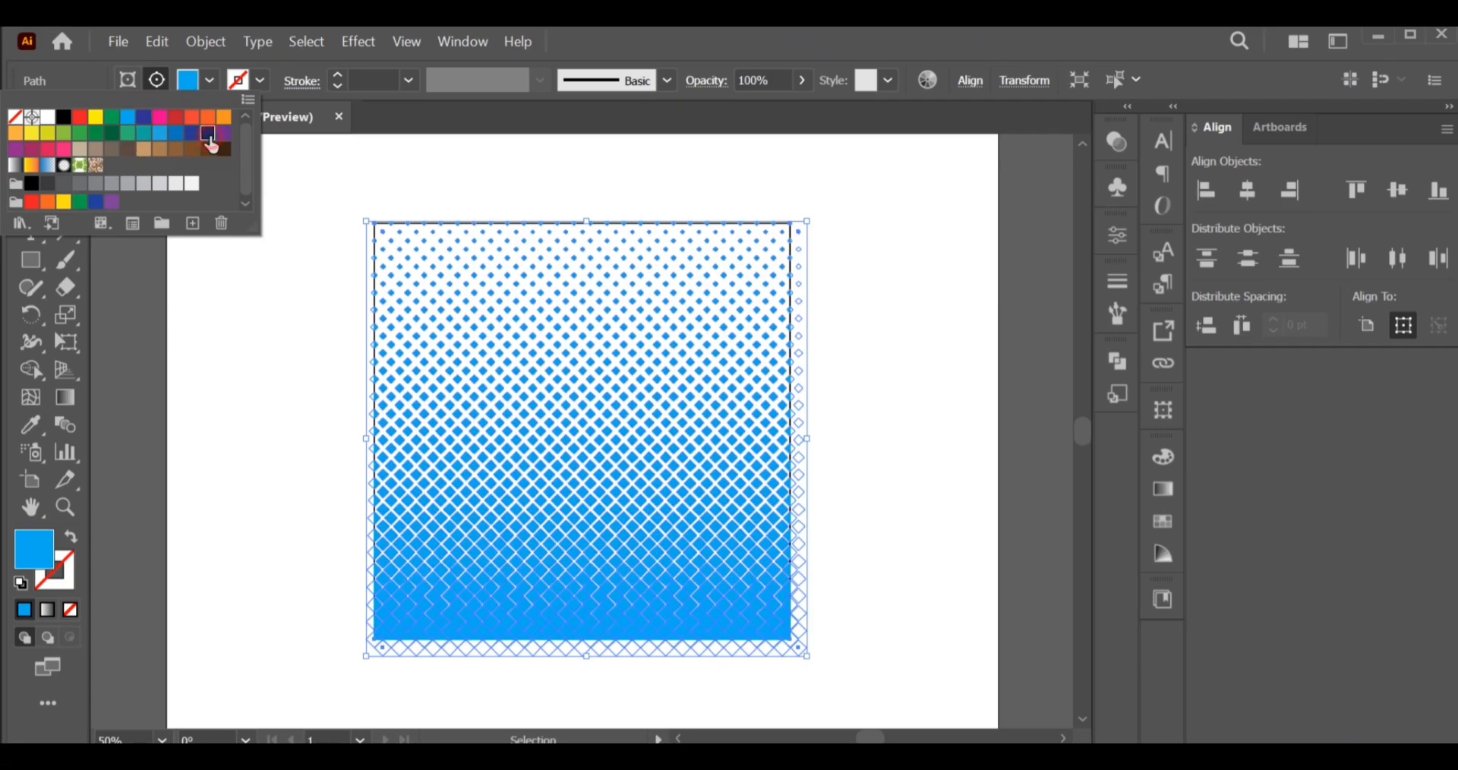
{"action": "left_click", "coordinate": [222, 150]}
{"action": "left_click", "coordinate": [192, 151]}
{"action": "left_click", "coordinate": [194, 85]}
{"action": "left_click", "coordinate": [798, 213]}
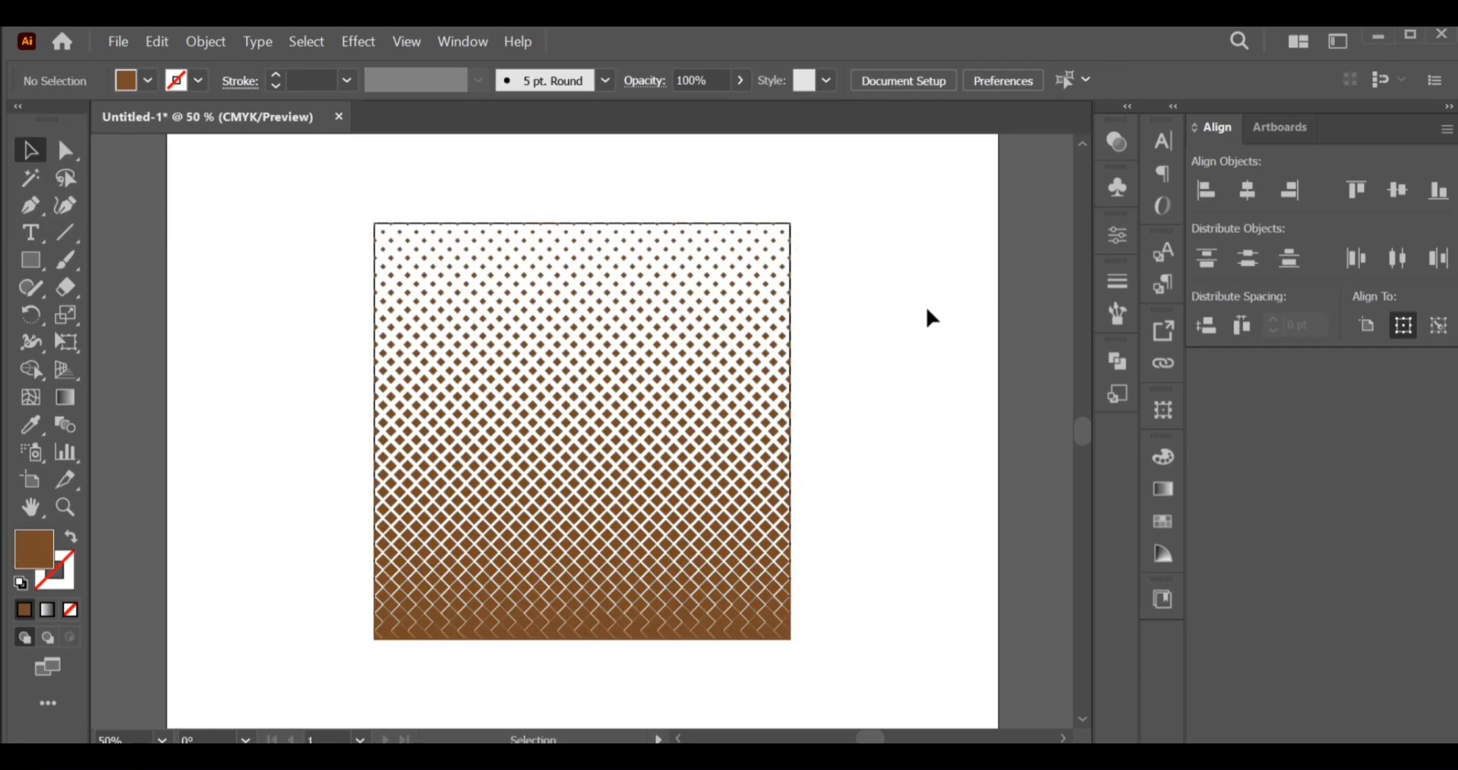
Select the brown clip group and scale it proportionally to a width of 1000 pt
{"action": "left_click_drag", "start_coordinate": [381, 186], "coordinate": [455, 319]}
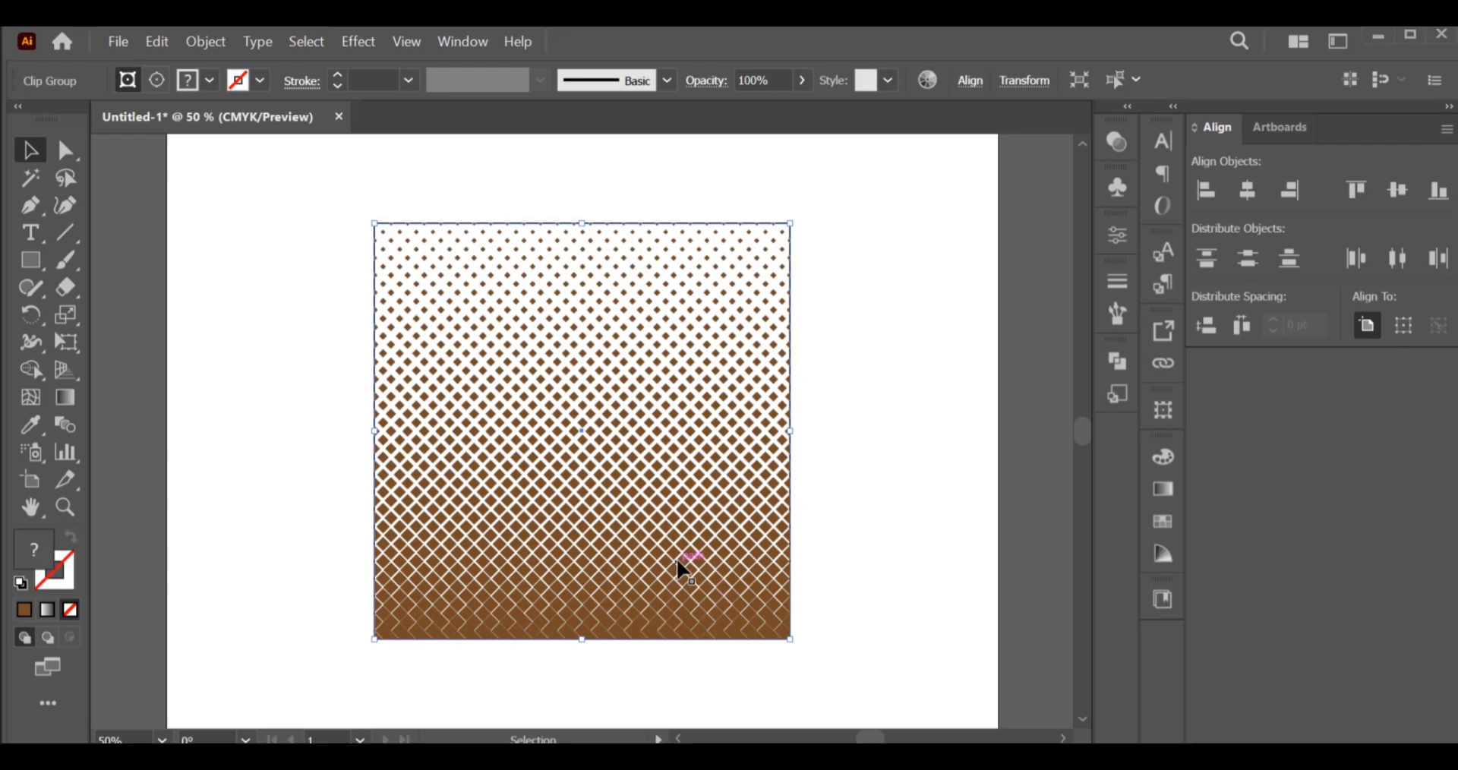
{"action": "left_click", "coordinate": [1004, 90]}
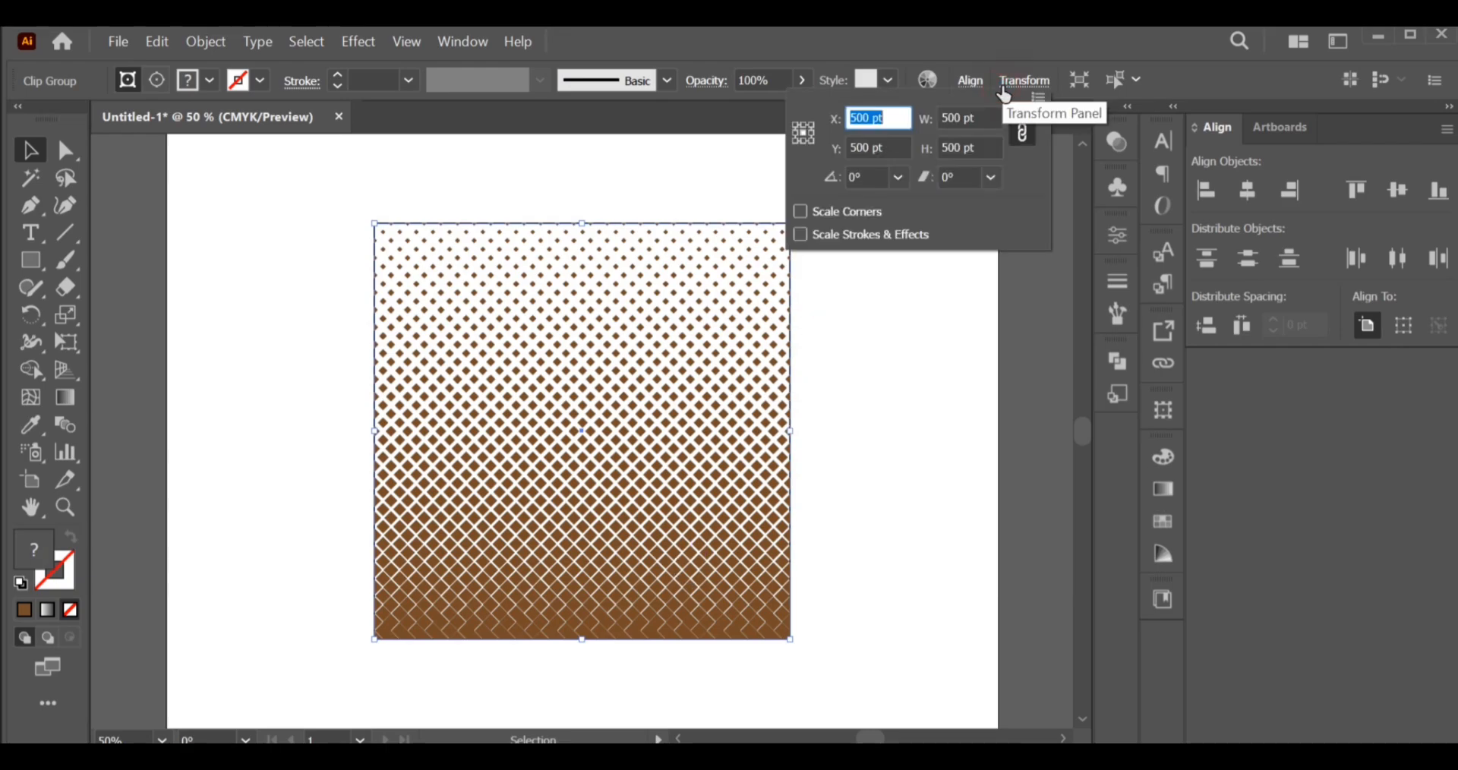
{"action": "double_click", "coordinate": [947, 118]}
{"action": "type", "text": "1000"}
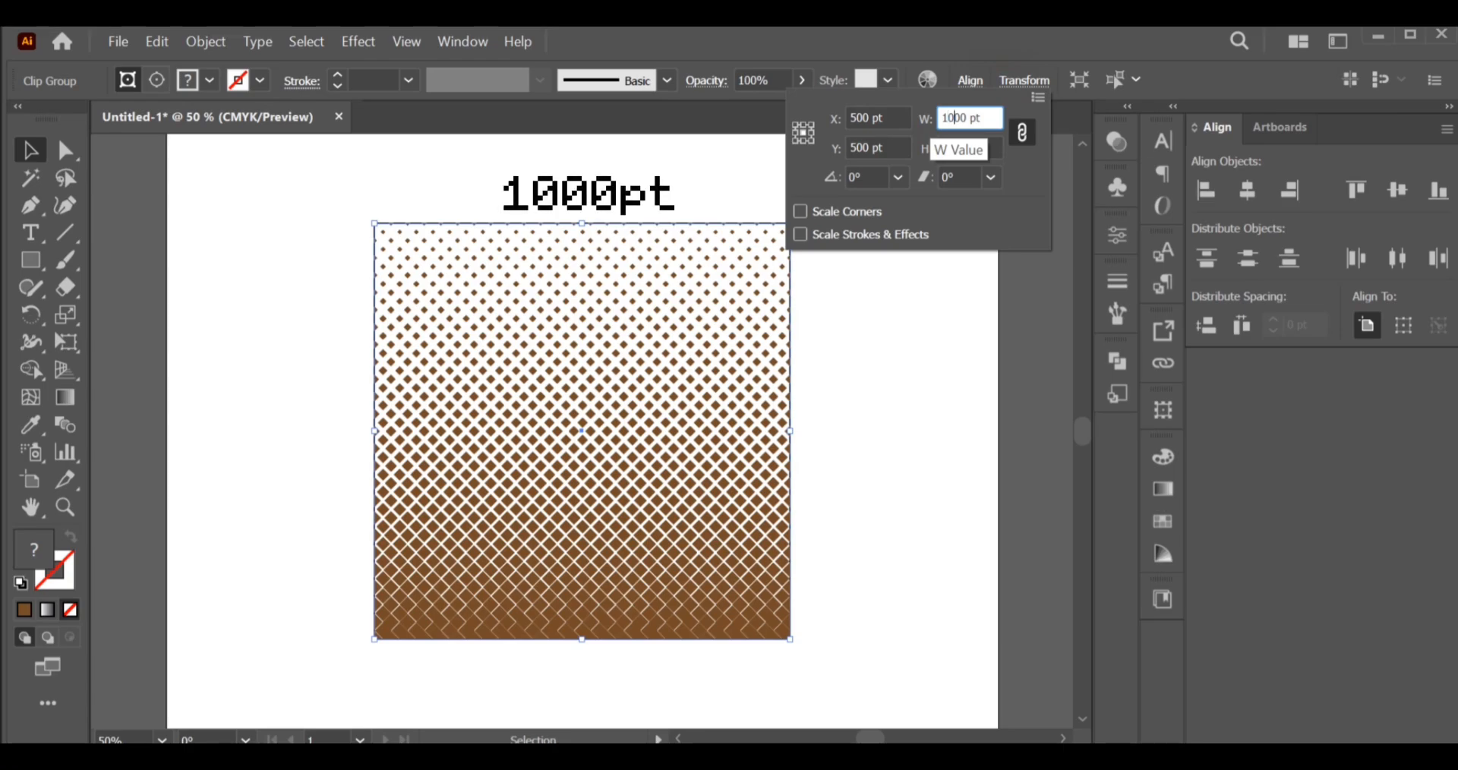
{"action": "key", "text": "Return"}
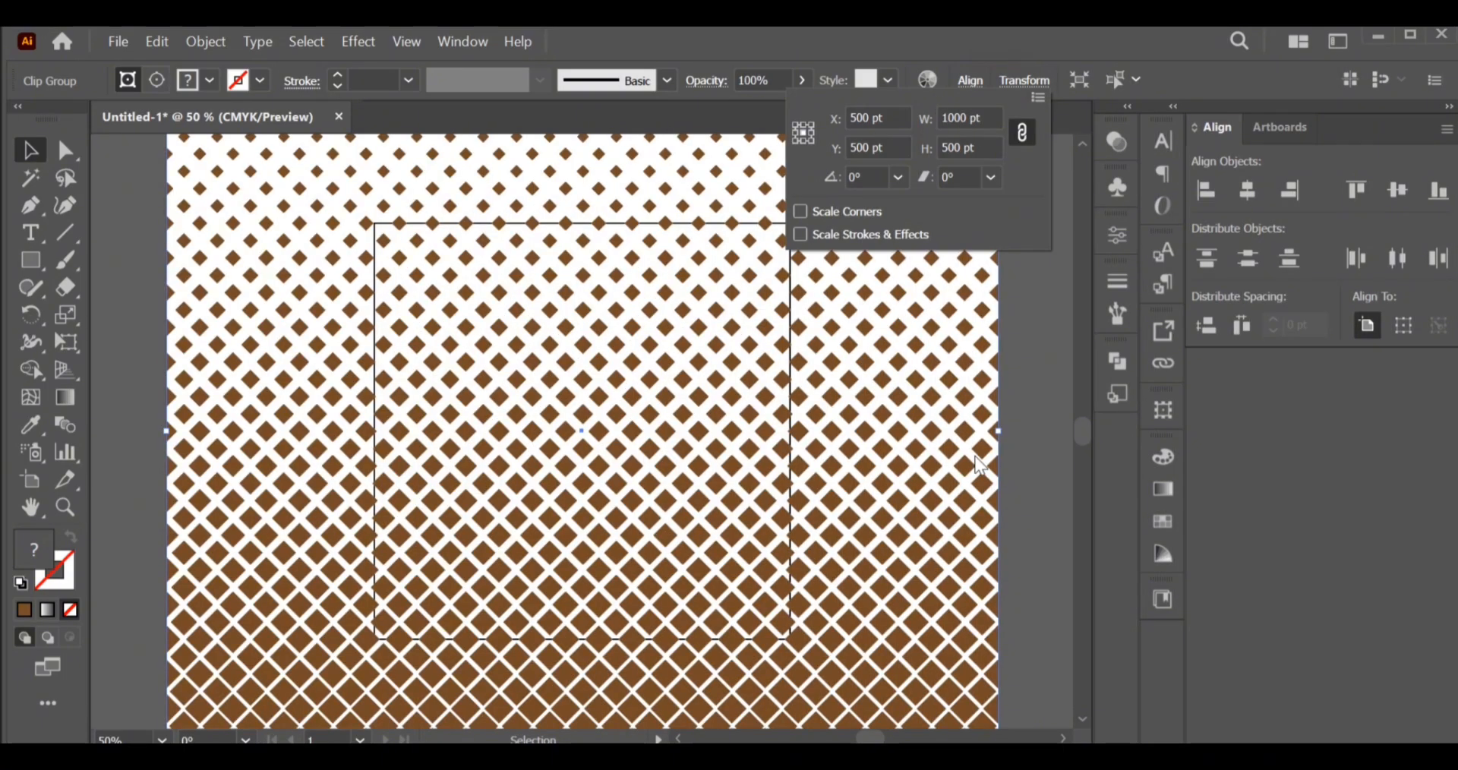
{"action": "left_click", "coordinate": [1042, 436]}
{"action": "key", "text": "ctrl+0"}
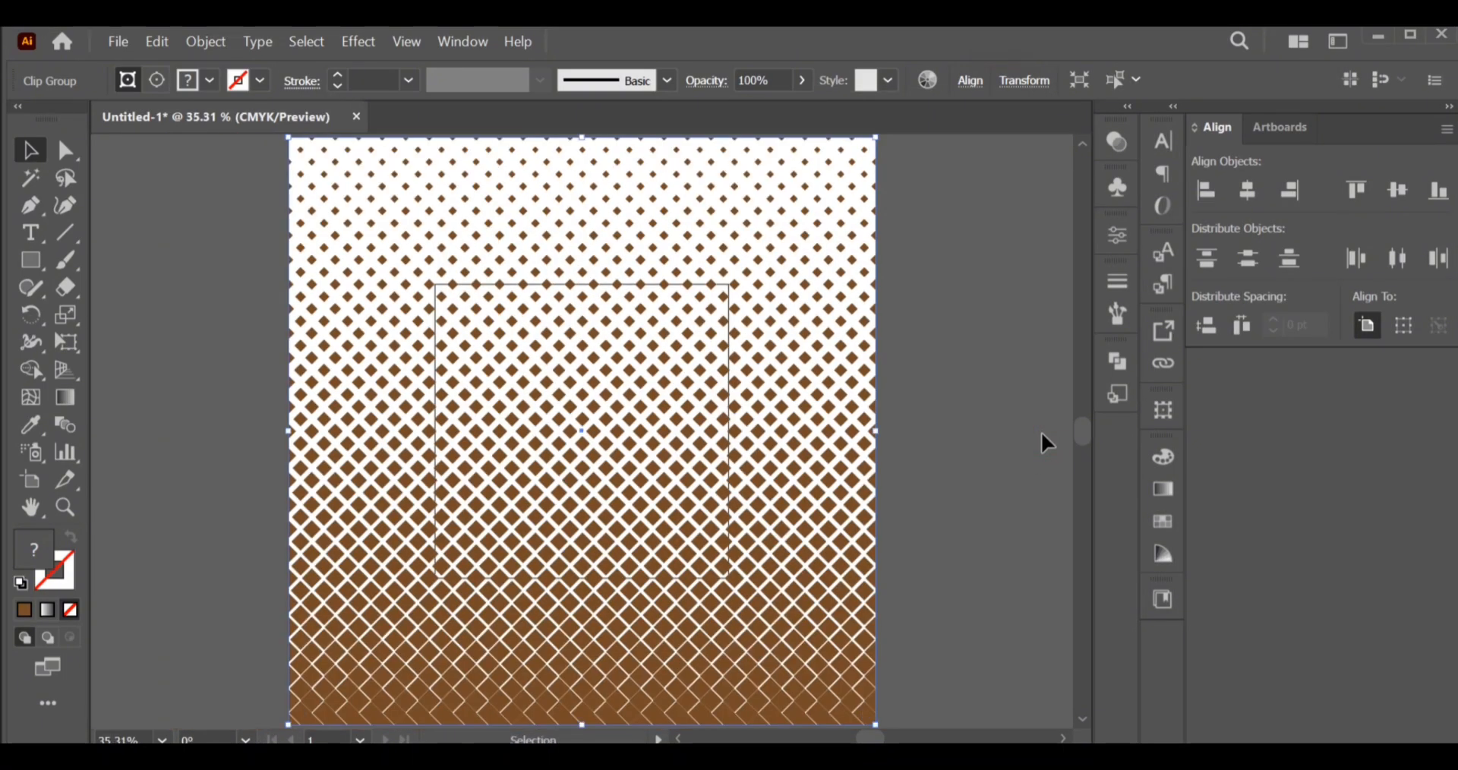